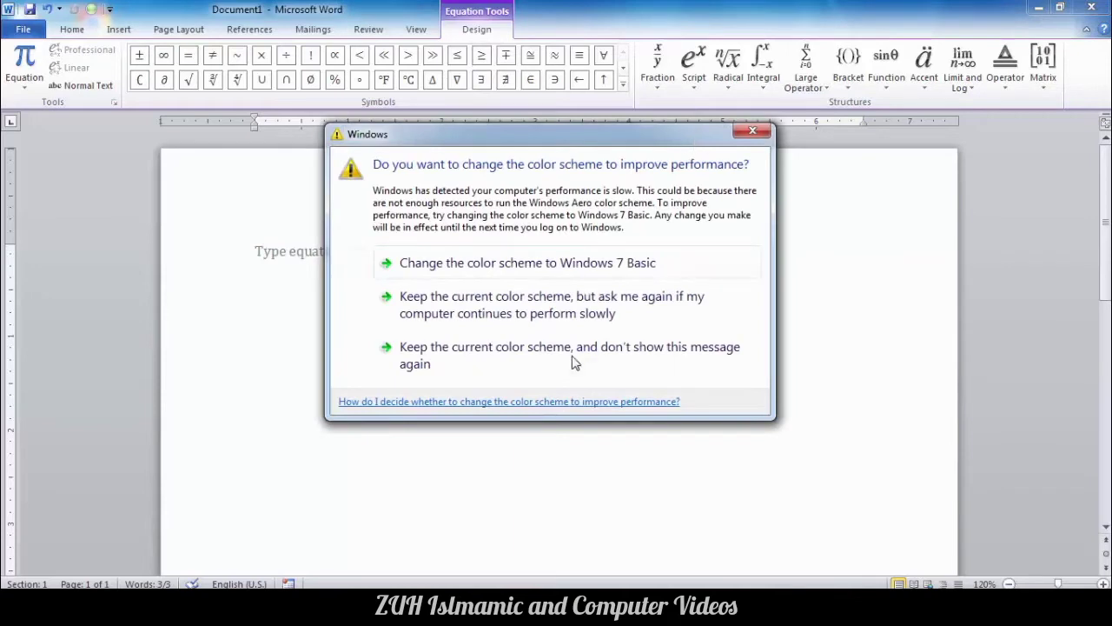
Keep the current color scheme without further prompts, and fill the equation placeholder with the stacked fraction 2/3.
{"action": "left_click", "coordinate": [577, 363]}
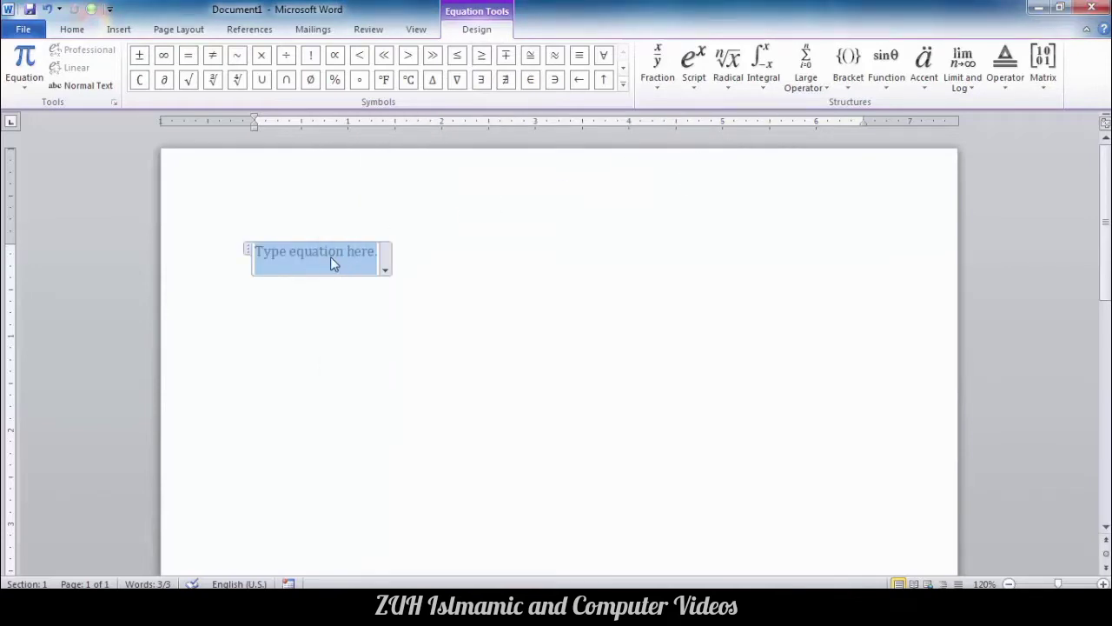
{"action": "left_click", "coordinate": [661, 82]}
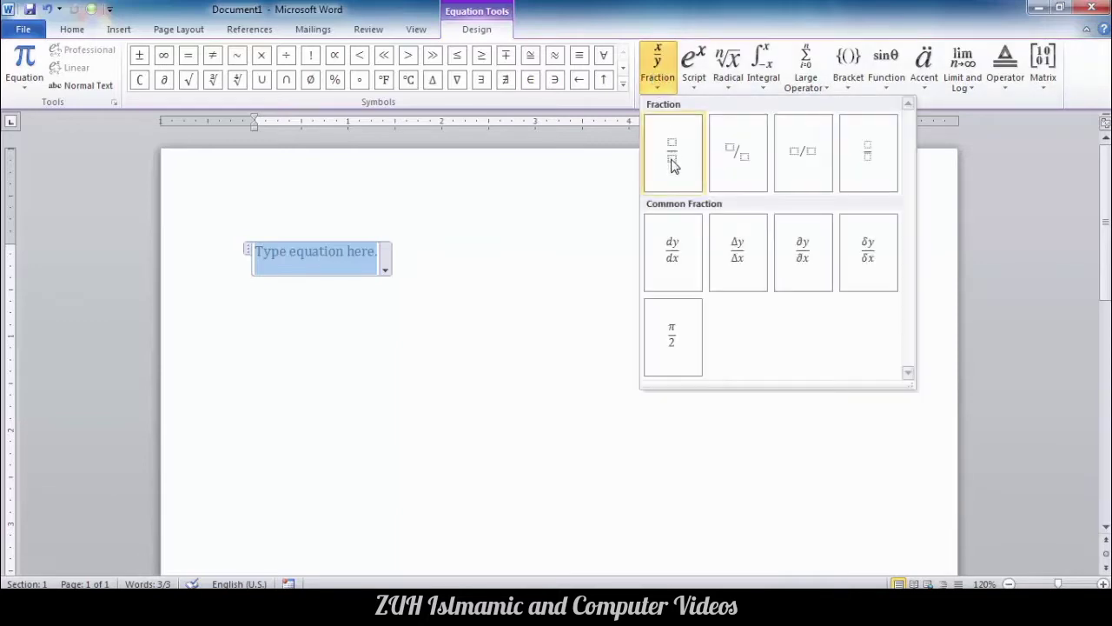
{"action": "left_click", "coordinate": [673, 165]}
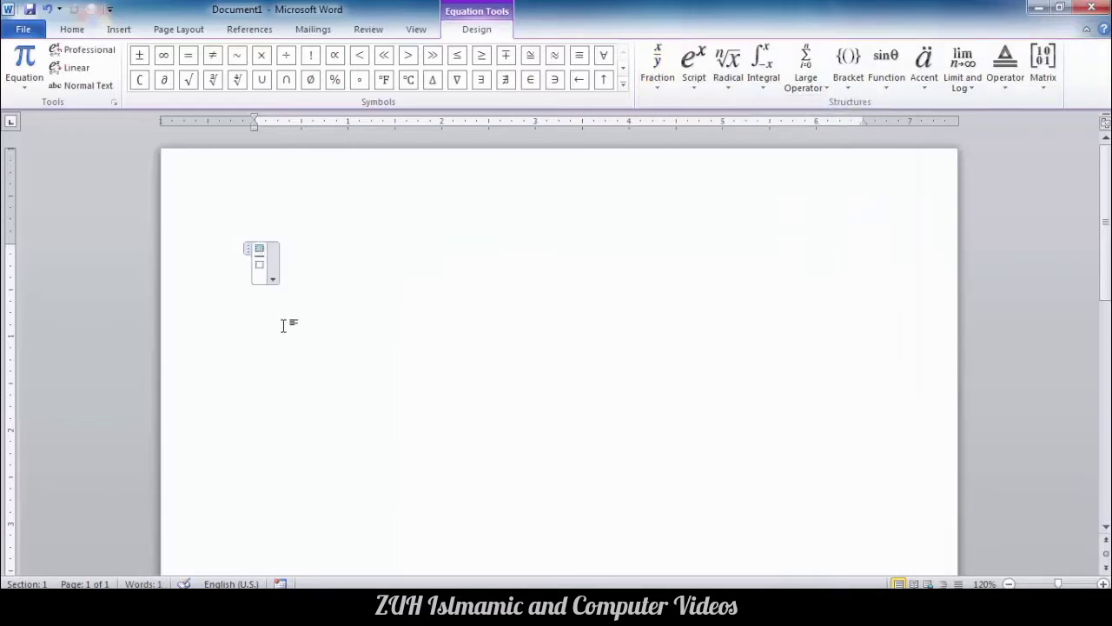
{"action": "type", "text": "2"}
{"action": "left_click", "coordinate": [260, 263]}
{"action": "type", "text": "3"}
{"action": "left_click", "coordinate": [275, 261]}
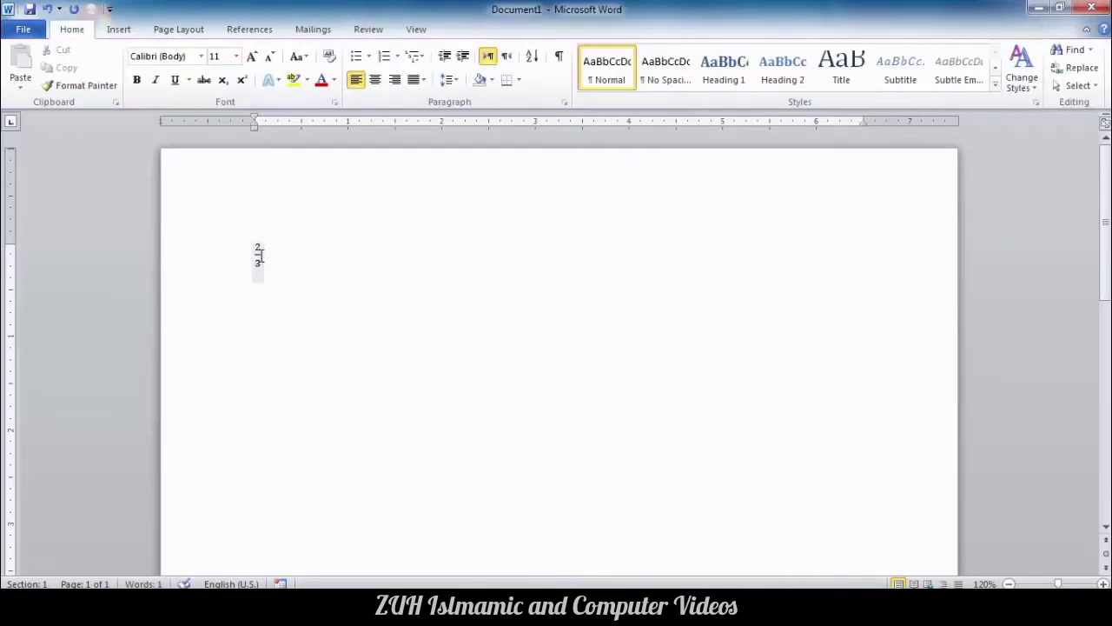
Select the whole 2/3 equation and enlarge its font size to 36.
{"action": "left_click", "coordinate": [259, 256]}
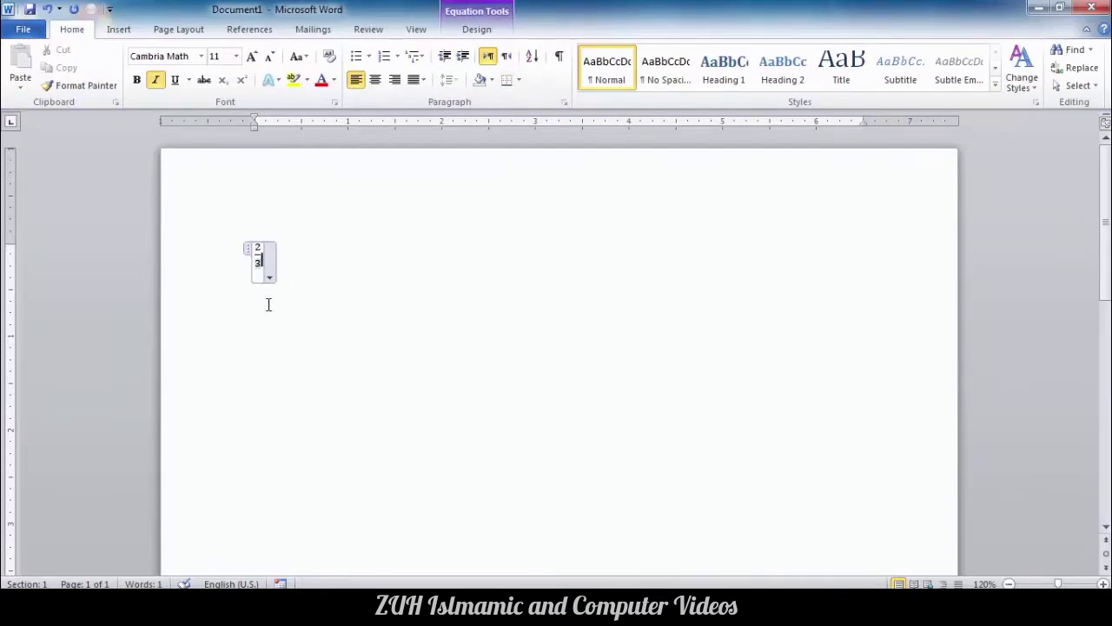
{"action": "left_click", "coordinate": [247, 250]}
{"action": "key", "text": "ctrl+shift+period"}
{"action": "key", "text": "ctrl+shift+period"}
{"action": "key", "text": "ctrl+shift+period"}
{"action": "key", "text": "ctrl+shift+period"}
{"action": "key", "text": "ctrl+shift+period"}
{"action": "key", "text": "ctrl+shift+period"}
{"action": "key", "text": "ctrl+shift+period"}
{"action": "key", "text": "ctrl+shift+period"}
{"action": "key", "text": "ctrl+shift+period"}
{"action": "key", "text": "ctrl+shift+period"}
{"action": "left_click", "coordinate": [276, 282]}
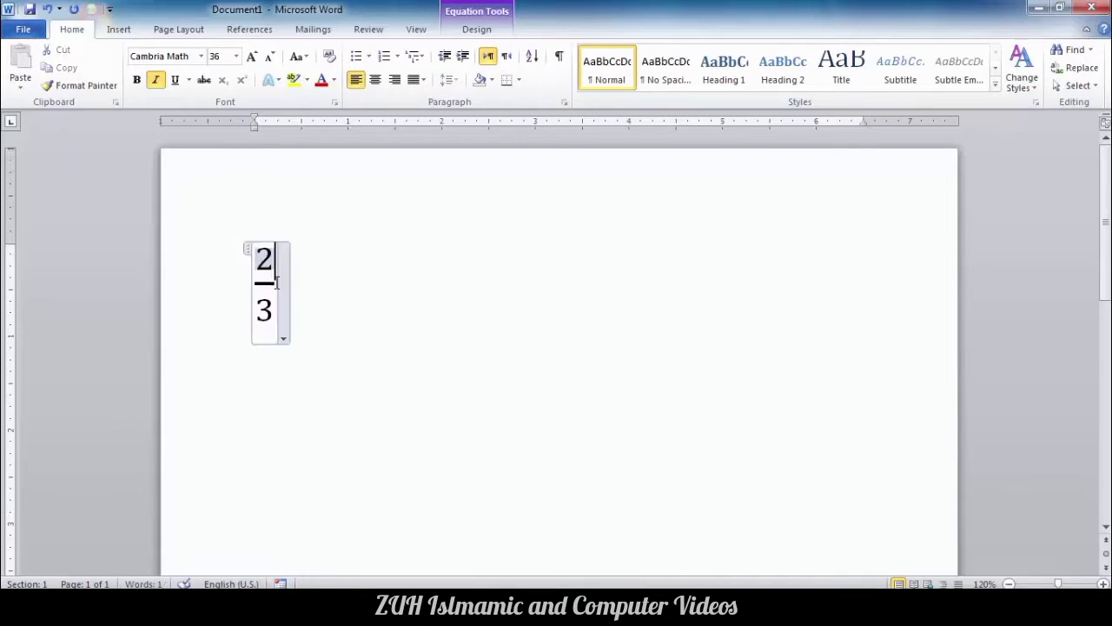
Add a plus sign and the stacked fraction 3/4 after 2/3 in the equation.
{"action": "left_click", "coordinate": [477, 32]}
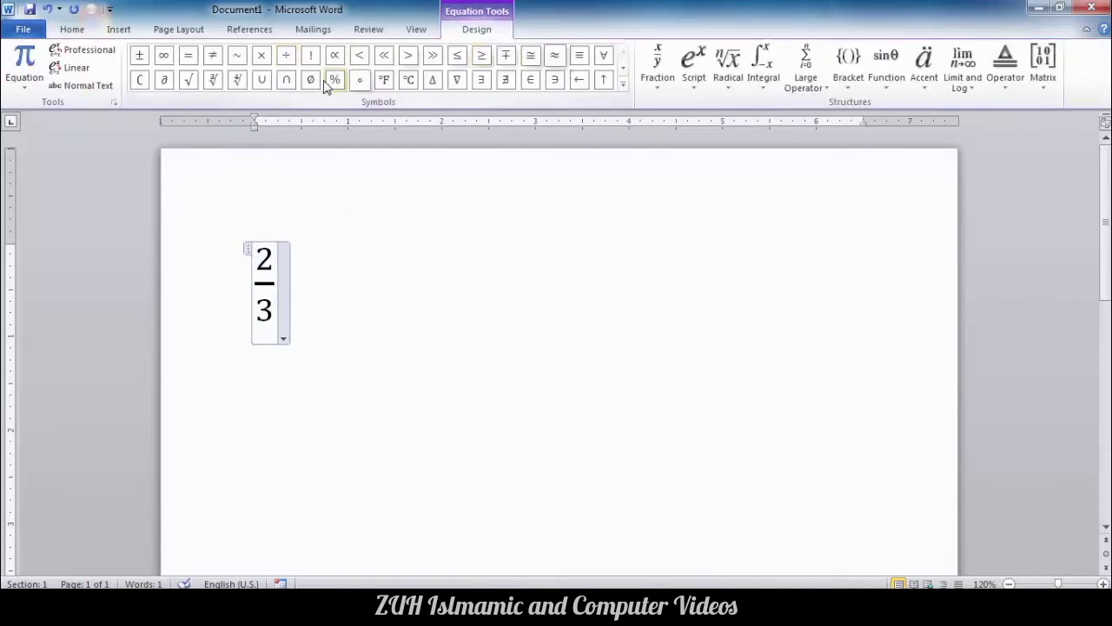
{"action": "left_click", "coordinate": [623, 84]}
{"action": "left_click", "coordinate": [238, 131]}
{"action": "left_click", "coordinate": [658, 68]}
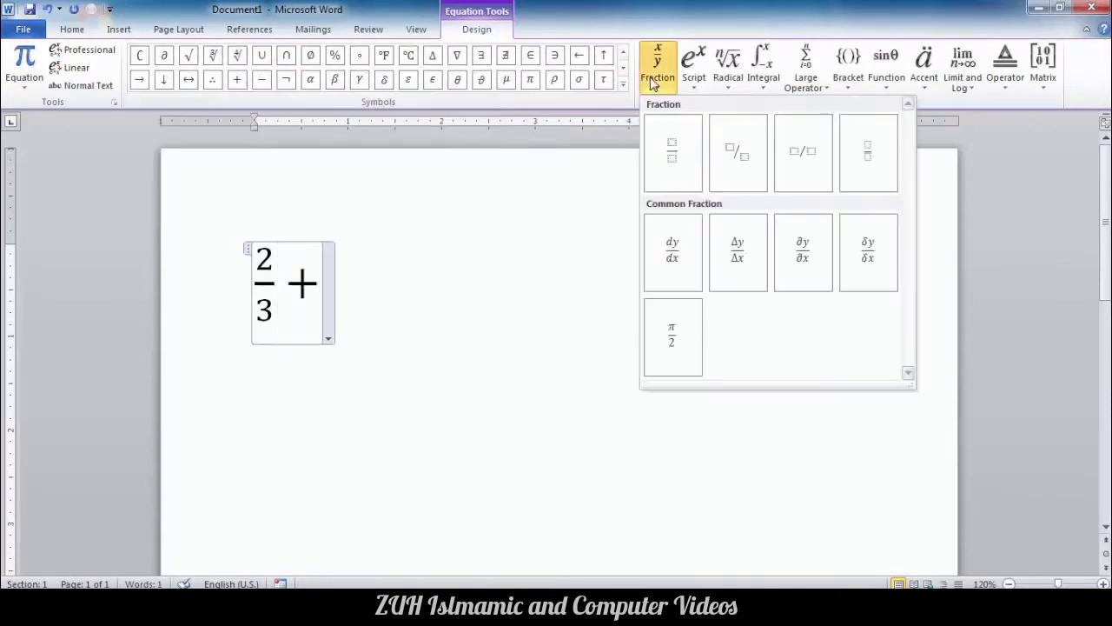
{"action": "left_click", "coordinate": [685, 154]}
{"action": "type", "text": "3"}
{"action": "left_click", "coordinate": [345, 306]}
{"action": "type", "text": "4"}
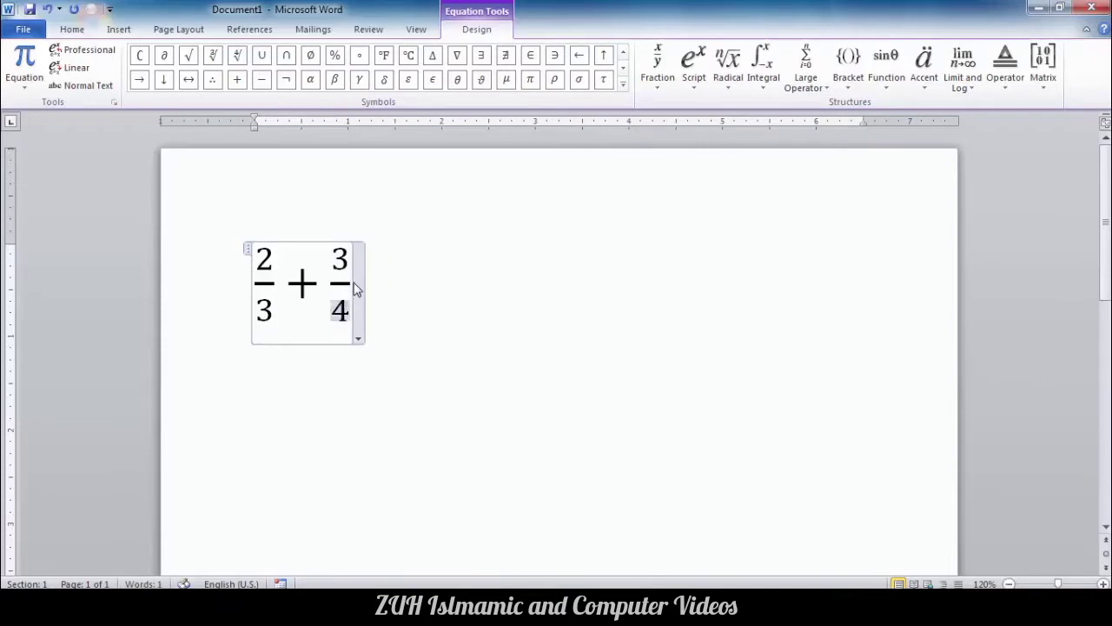
Append an equals sign after the 3/4 fraction.
{"action": "left_click", "coordinate": [351, 278]}
{"action": "key", "text": "Down"}
{"action": "key", "text": "Up"}
{"action": "key", "text": "Right"}
{"action": "left_click", "coordinate": [623, 54]}
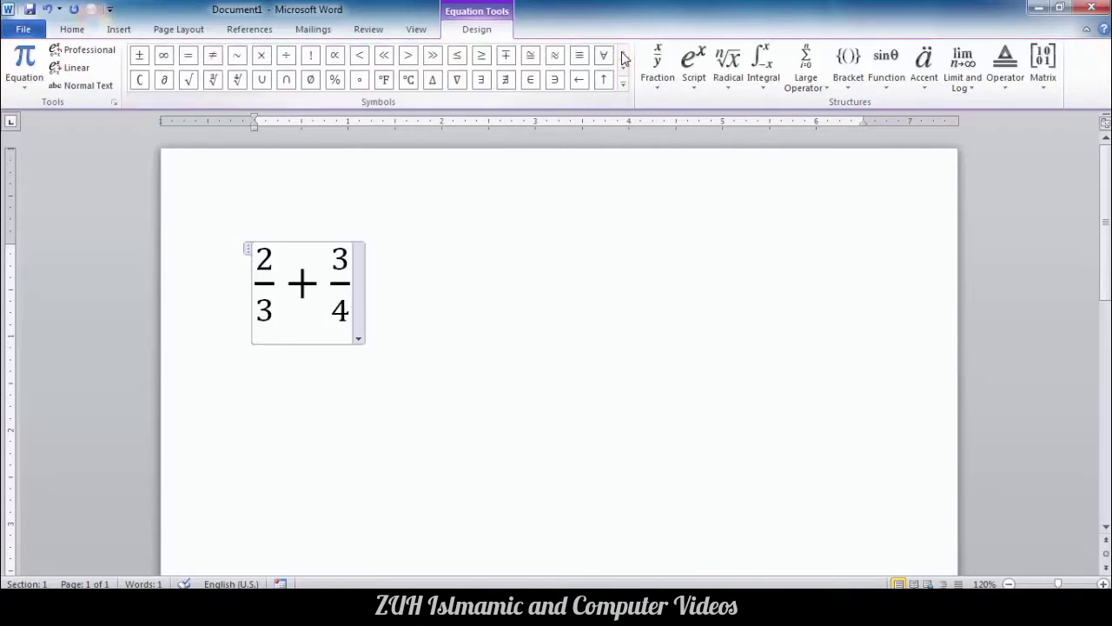
{"action": "left_click", "coordinate": [188, 55]}
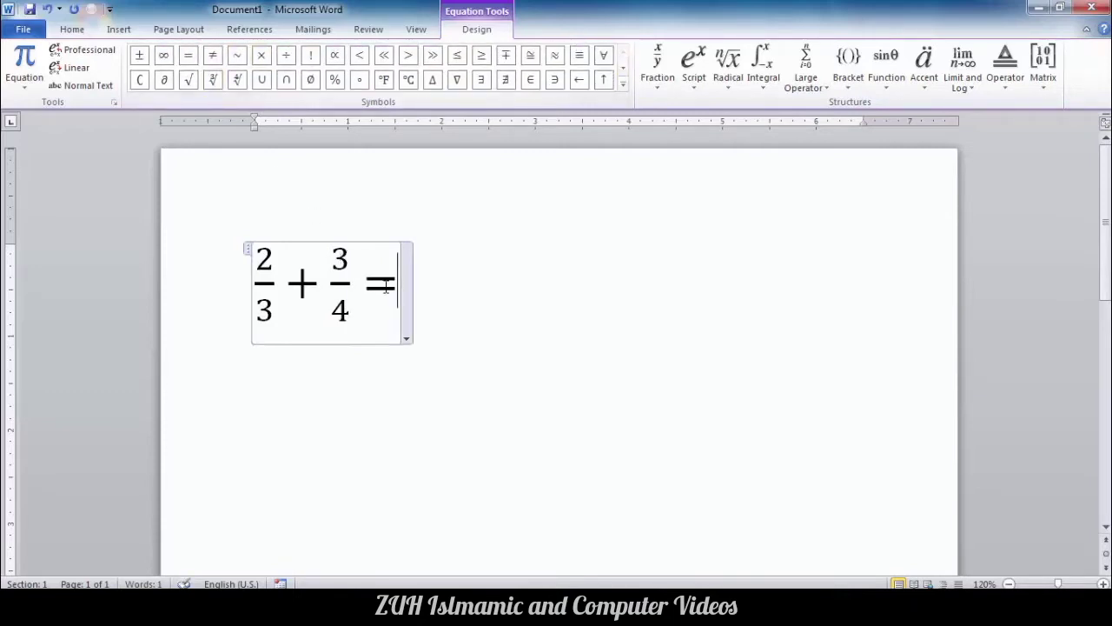
Add a stacked fraction after the equals sign with numerator 8+9 and denominator 12.
{"action": "left_click", "coordinate": [666, 87]}
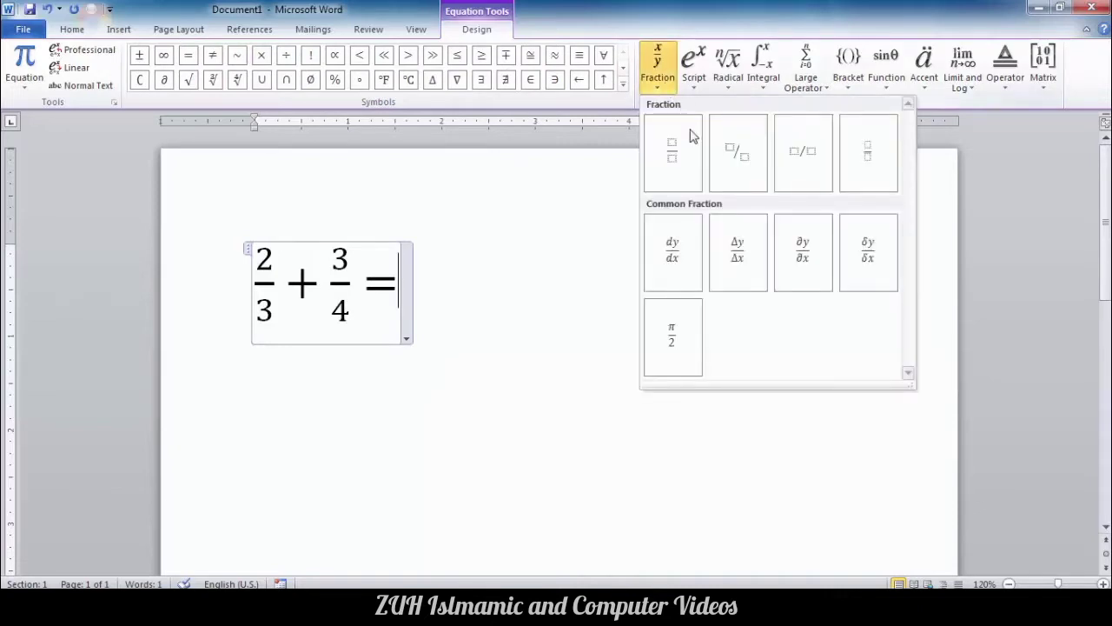
{"action": "left_click", "coordinate": [688, 177]}
{"action": "left_click", "coordinate": [427, 315]}
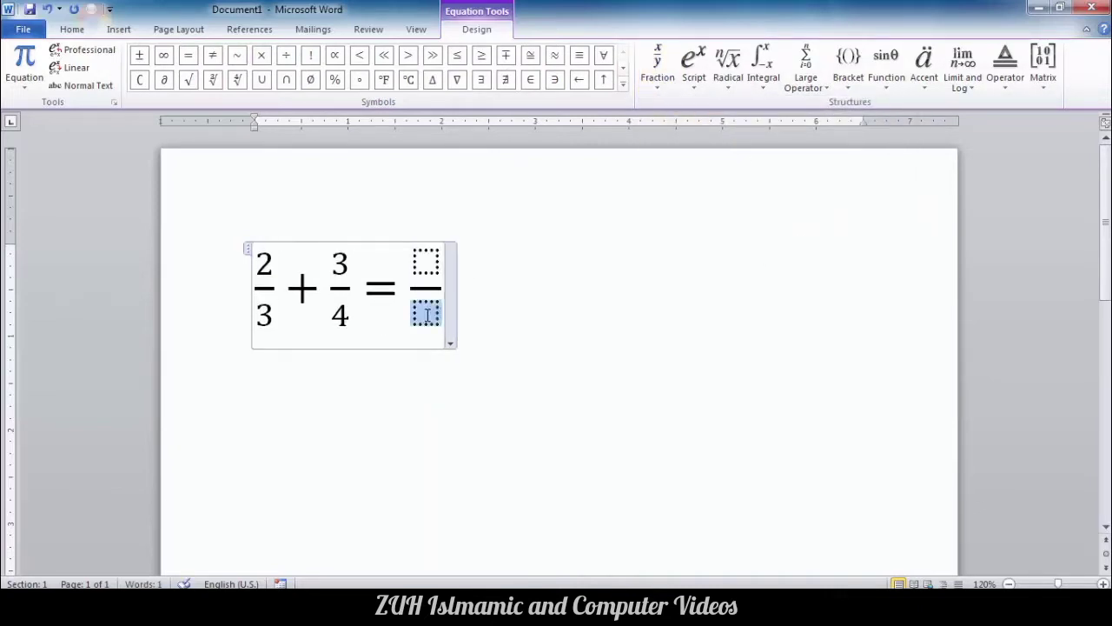
{"action": "type", "text": "12"}
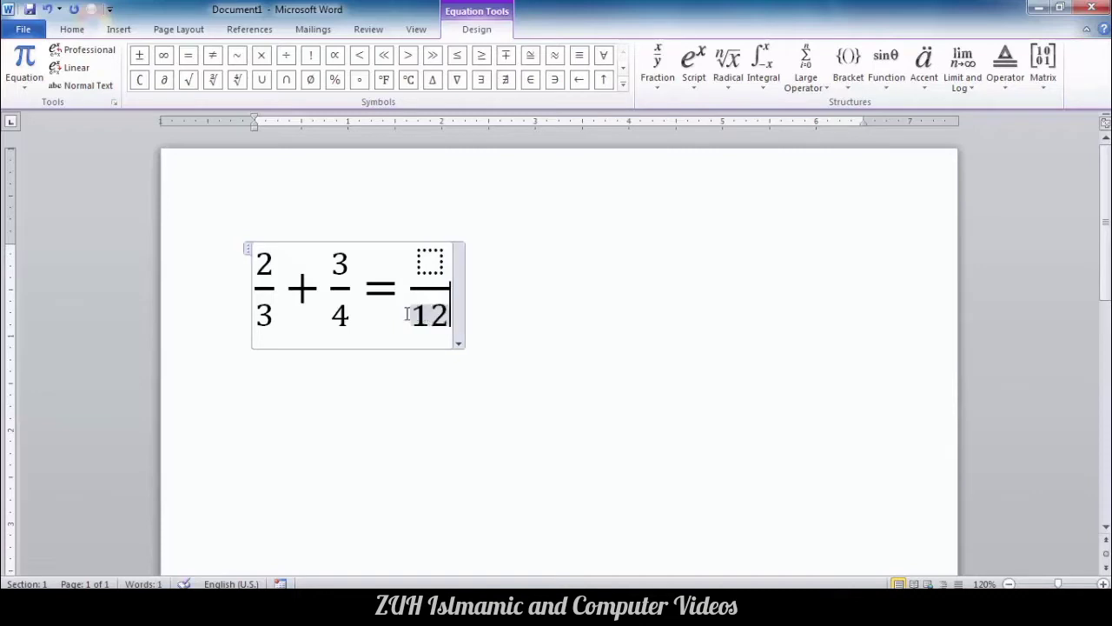
{"action": "left_click", "coordinate": [429, 262]}
{"action": "type", "text": "8"}
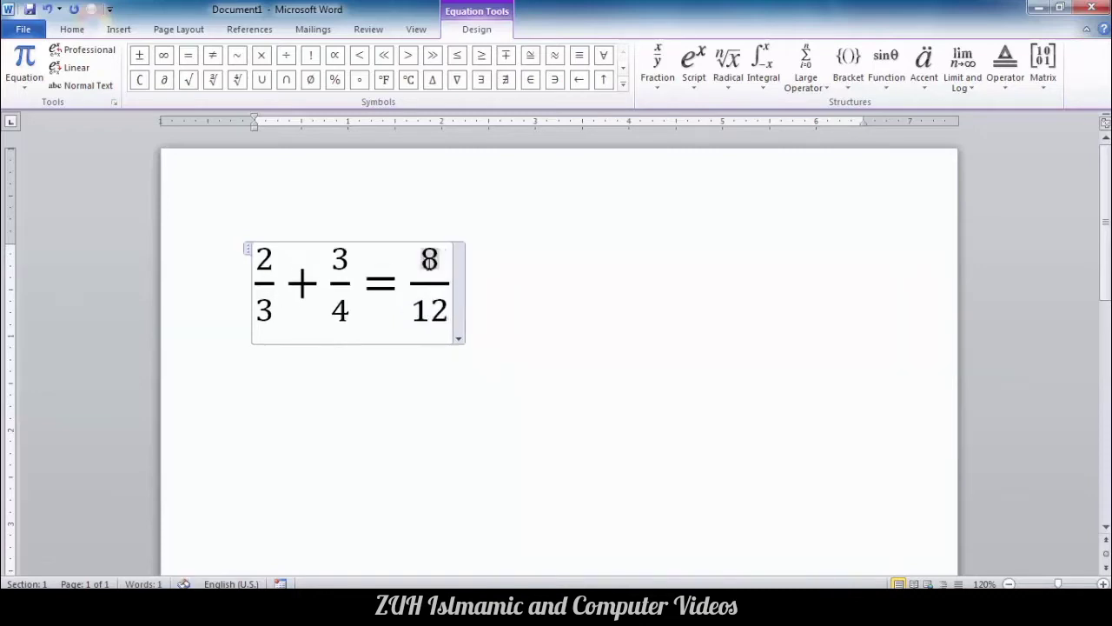
{"action": "type", "text": "+"}
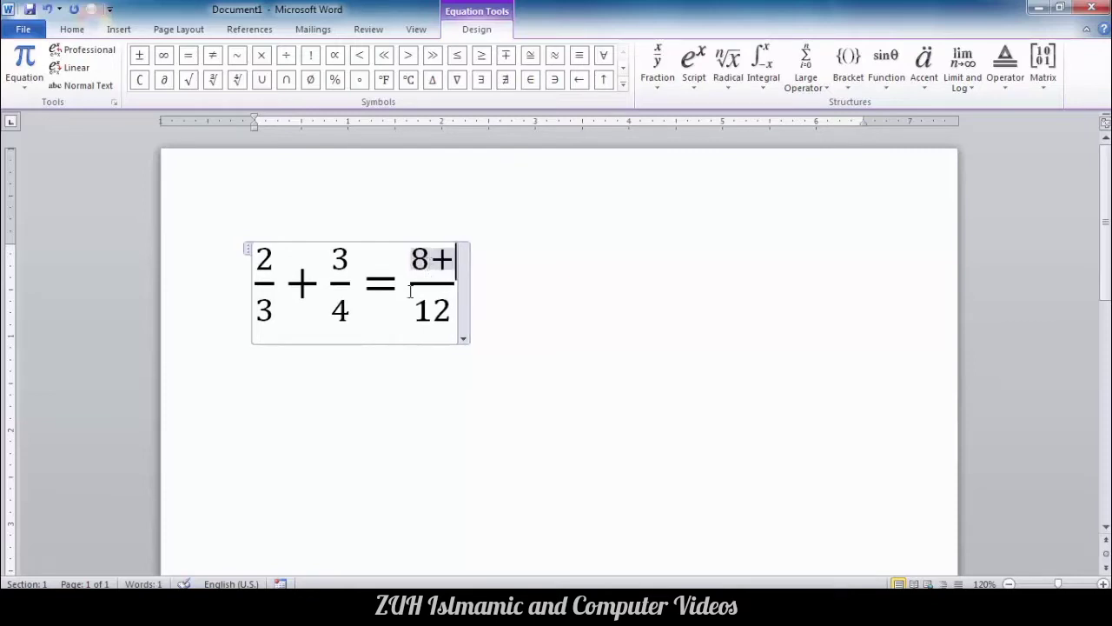
{"action": "type", "text": "9"}
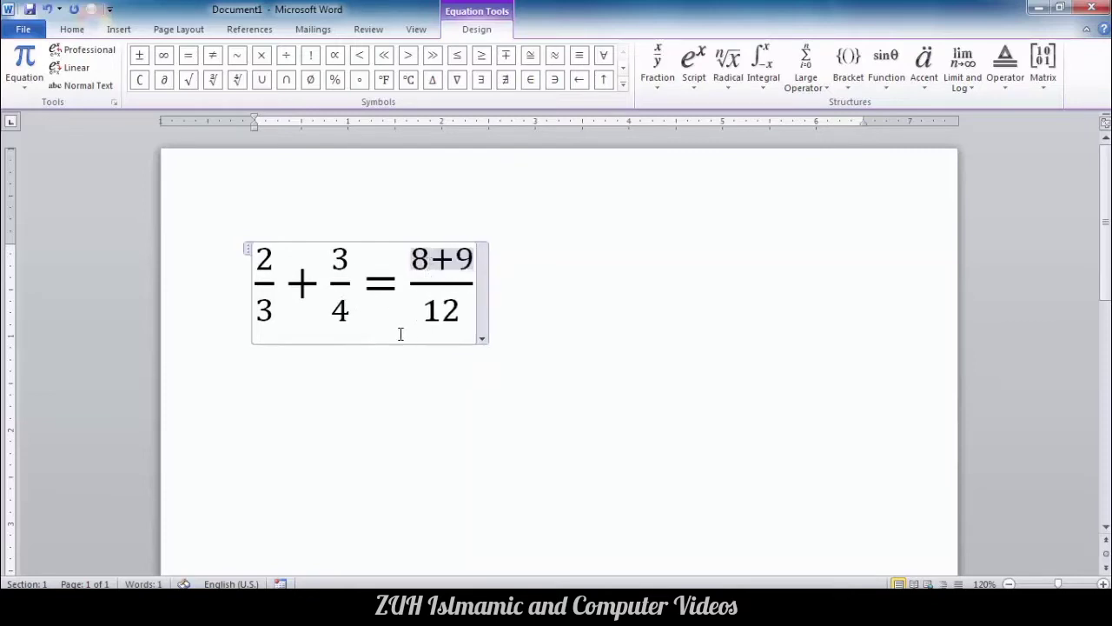
Append a second equals sign followed by the stacked fraction 17/12, and leave the equation.
{"action": "double_click", "coordinate": [477, 284]}
{"action": "key", "text": "Right"}
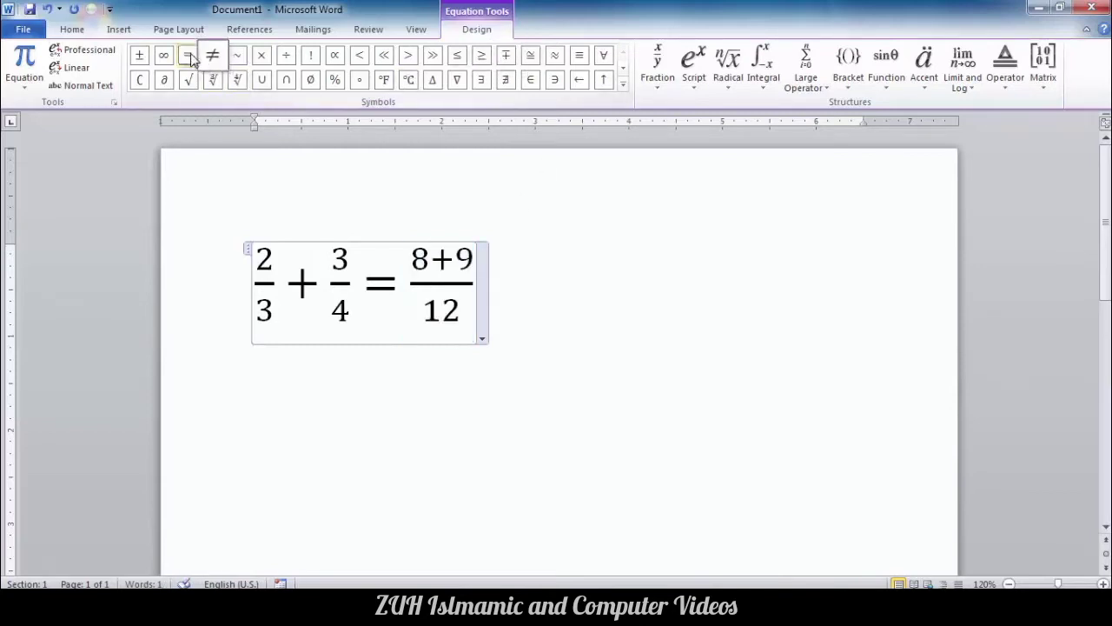
{"action": "left_click", "coordinate": [188, 55]}
{"action": "left_click", "coordinate": [657, 65]}
{"action": "left_click", "coordinate": [672, 152]}
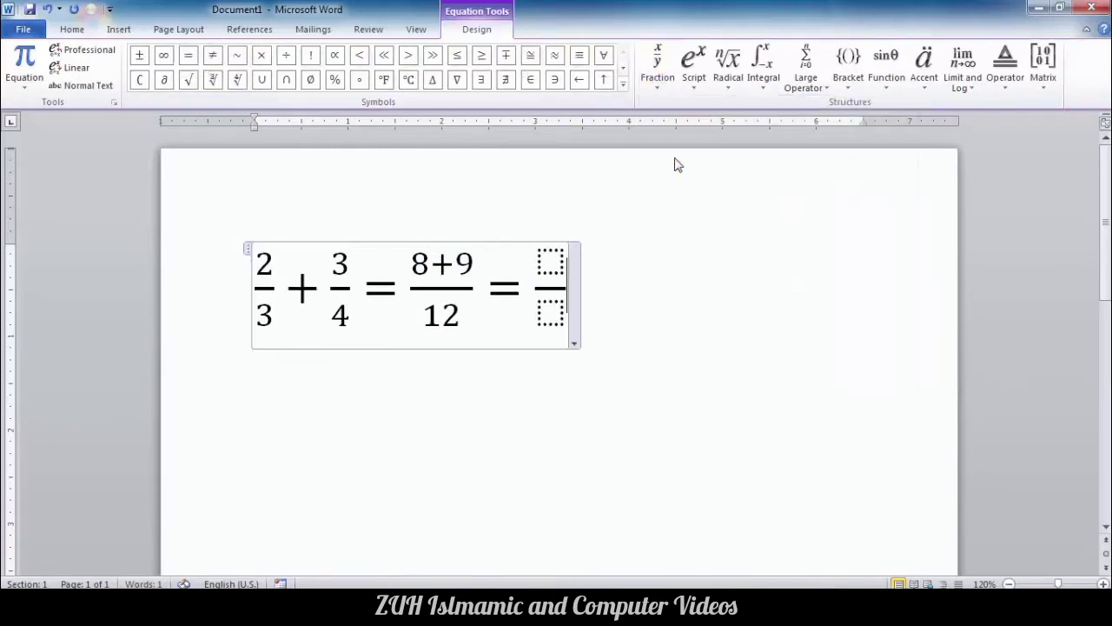
{"action": "left_click", "coordinate": [553, 261]}
{"action": "type", "text": "17"}
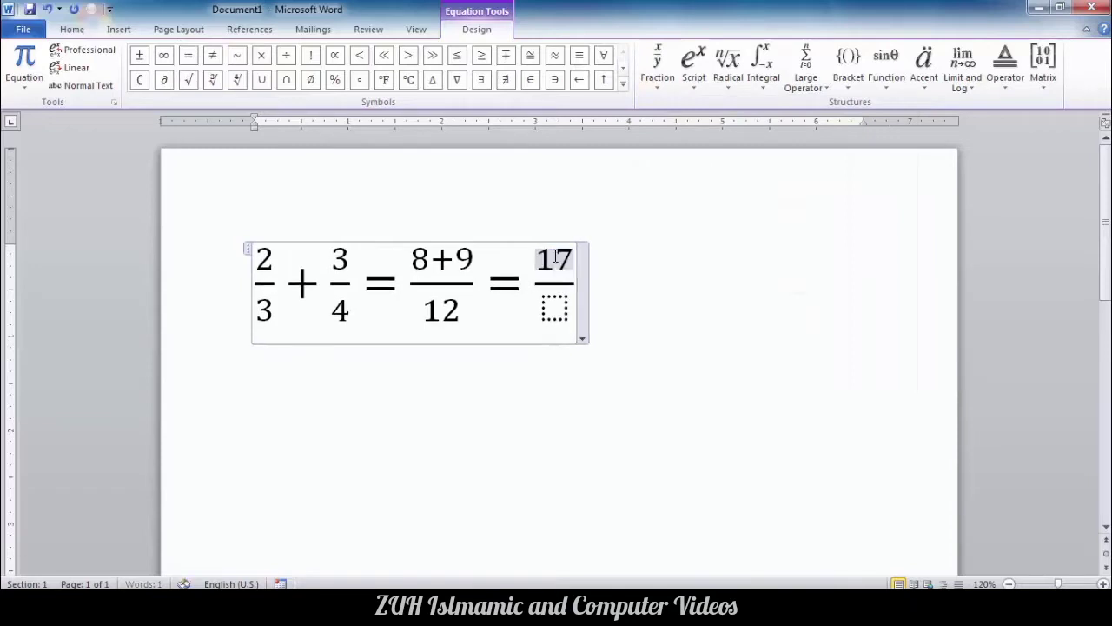
{"action": "left_click", "coordinate": [554, 307]}
{"action": "type", "text": "12"}
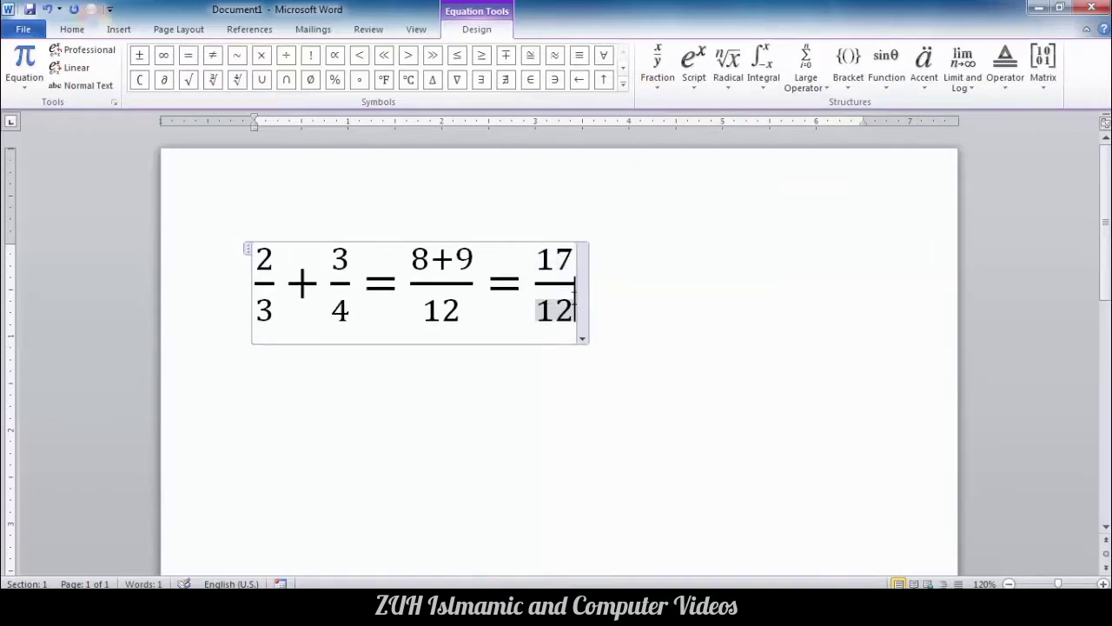
{"action": "left_click", "coordinate": [663, 432]}
Select the whole equation and look through the gallery of built-in equations without inserting one.
{"action": "left_click", "coordinate": [485, 286]}
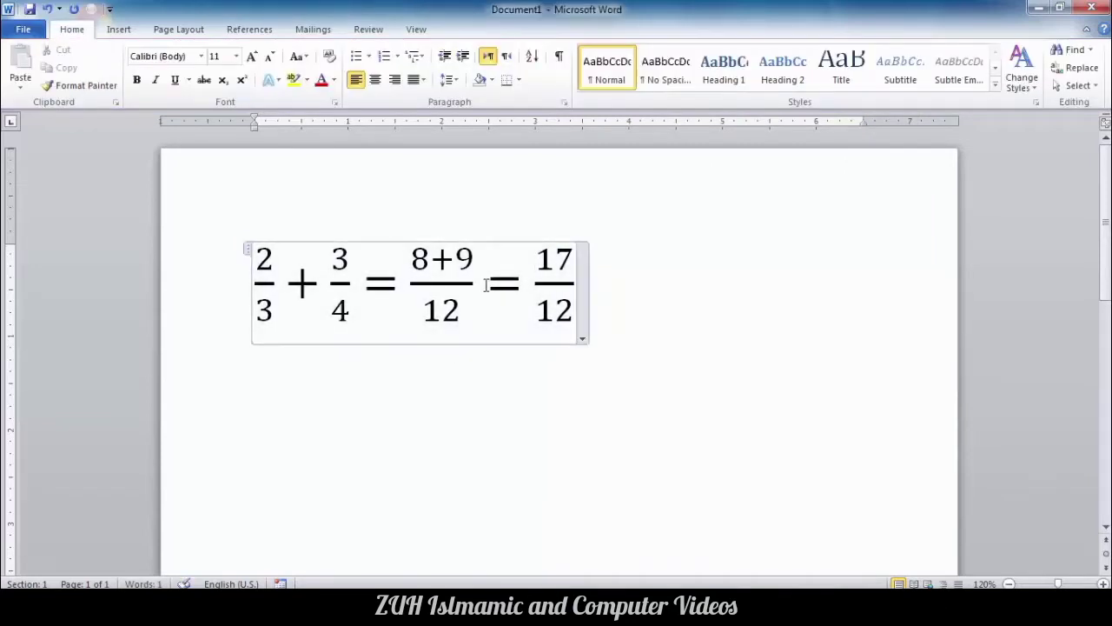
{"action": "left_click", "coordinate": [470, 29]}
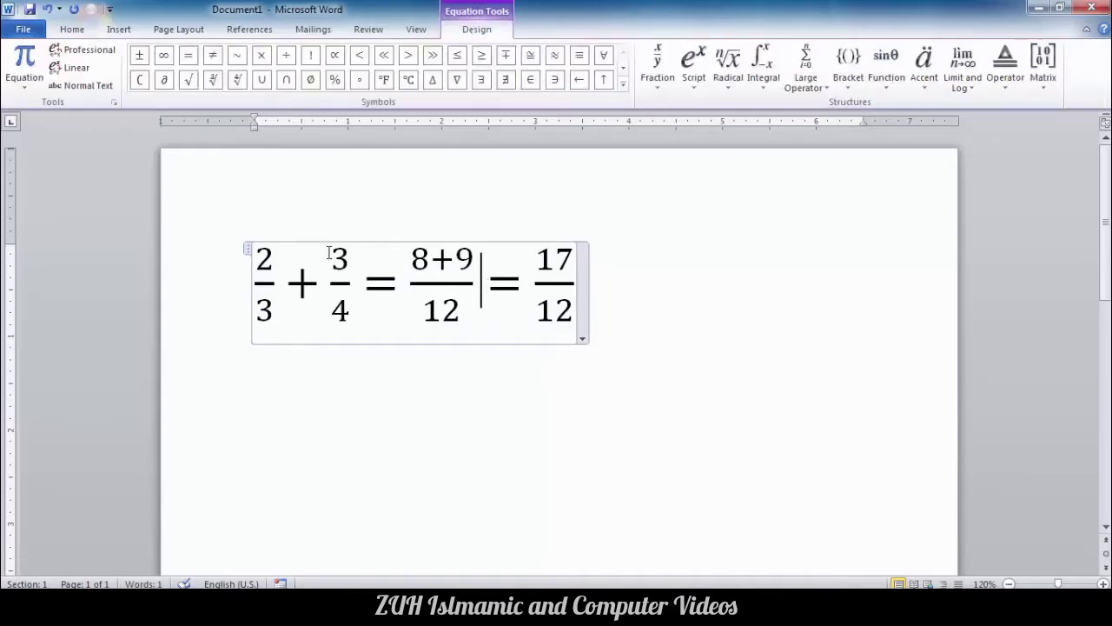
{"action": "left_click", "coordinate": [247, 250]}
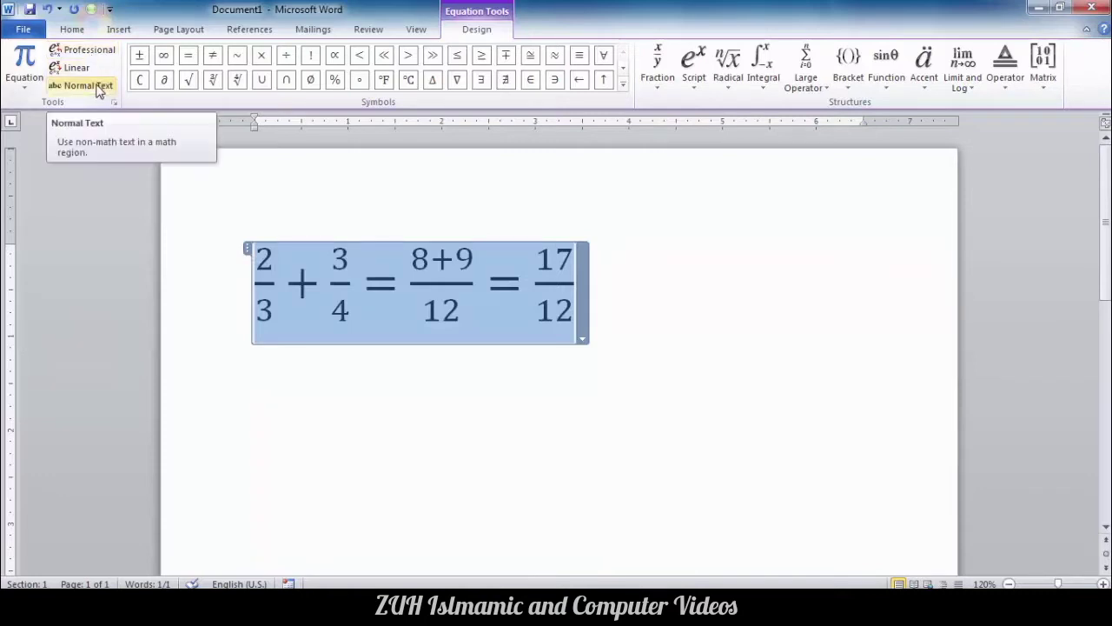
{"action": "left_click", "coordinate": [25, 91]}
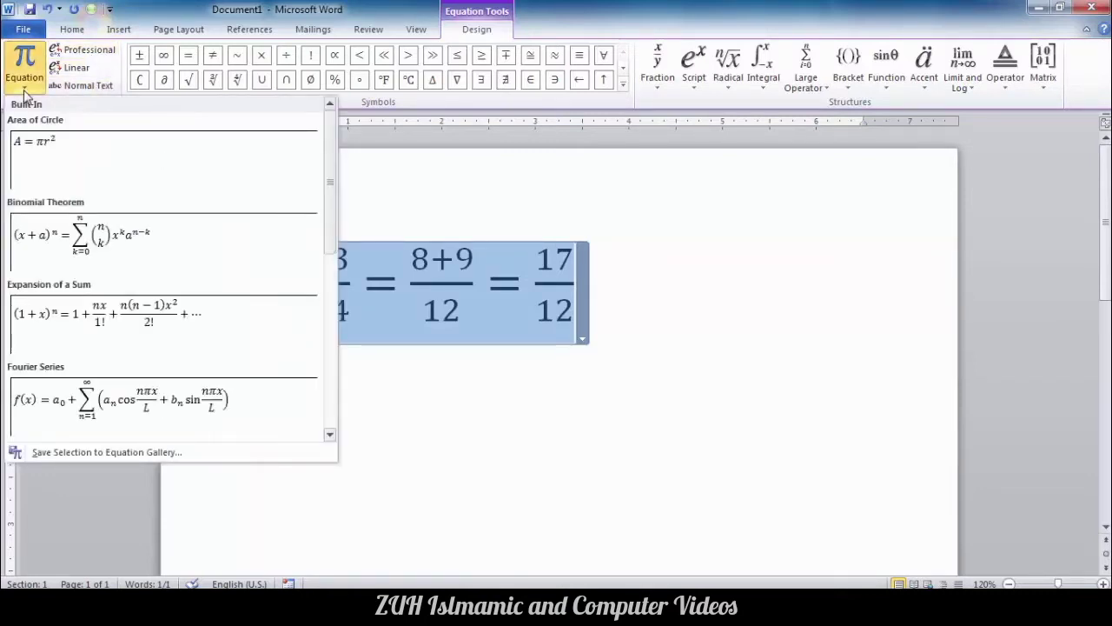
{"action": "left_click_drag", "start_coordinate": [330, 164], "coordinate": [332, 290]}
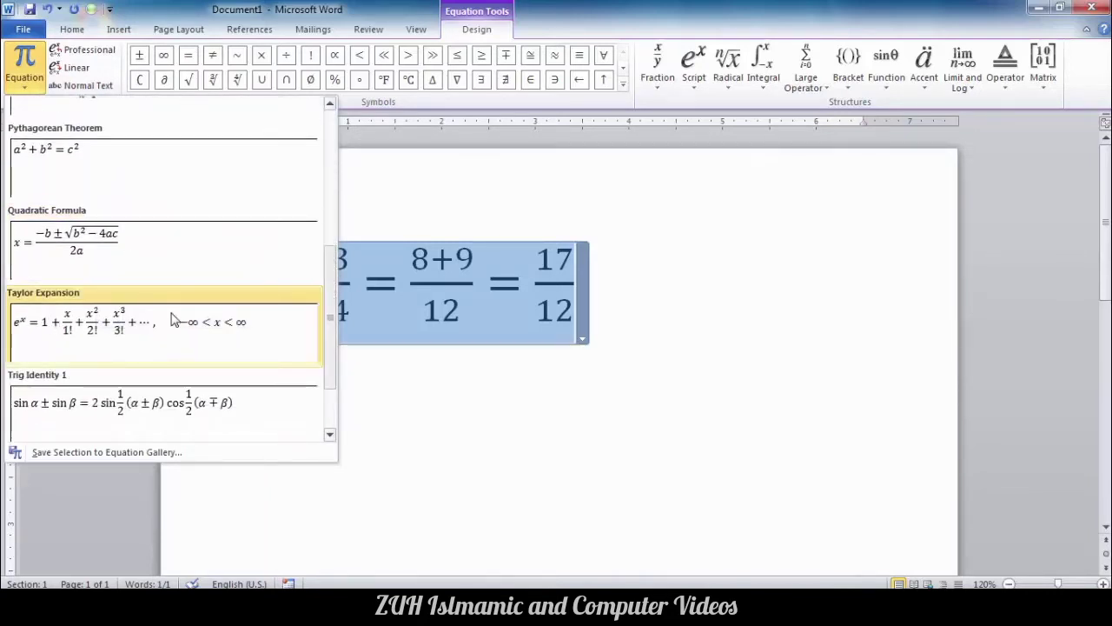
{"action": "left_click", "coordinate": [443, 311]}
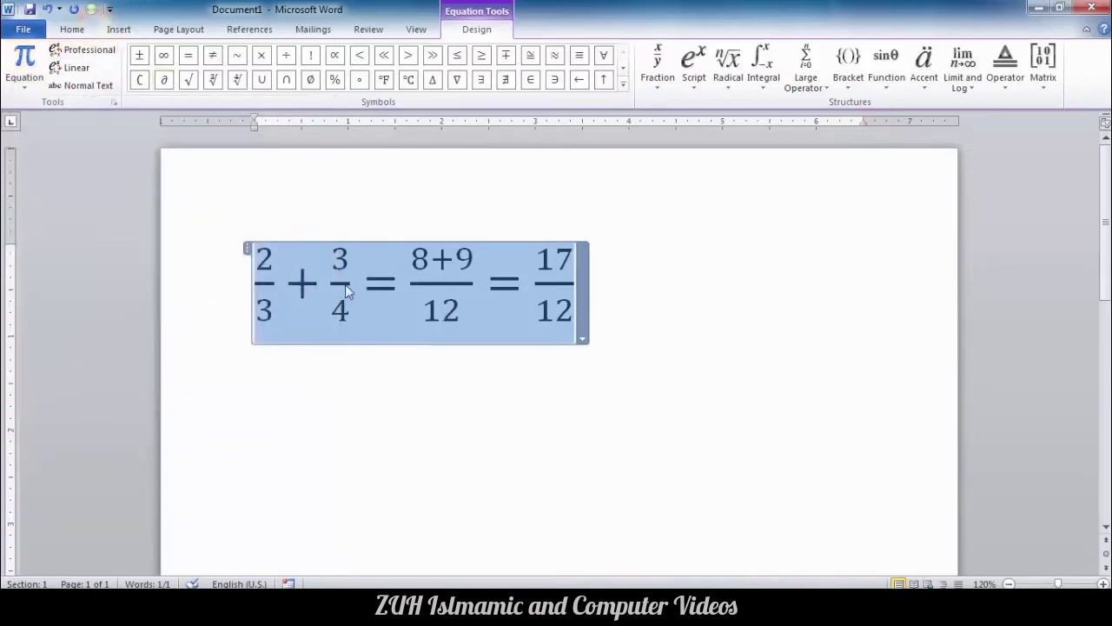
Convert the selected equation to linear format, try normal text on it, and return it to professional format.
{"action": "left_click", "coordinate": [72, 67]}
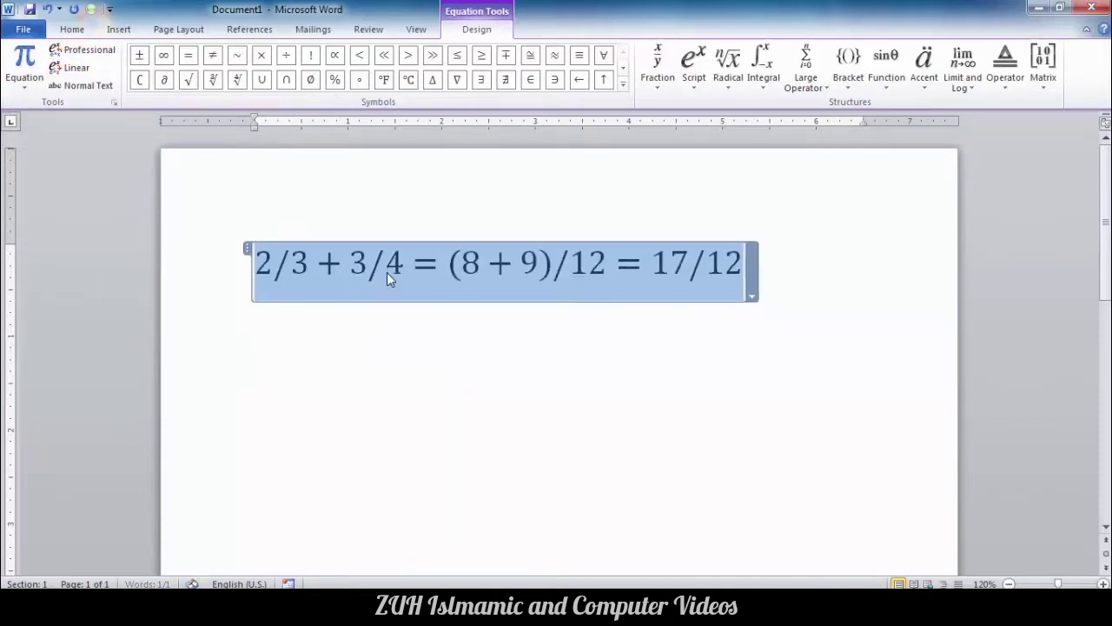
{"action": "left_click", "coordinate": [102, 87]}
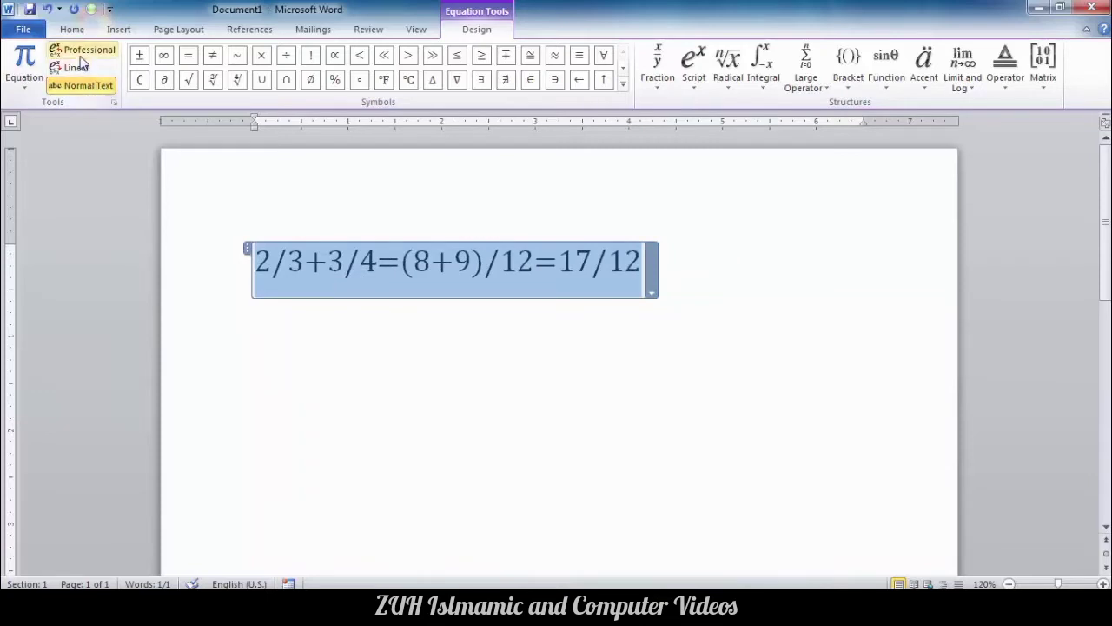
{"action": "left_click", "coordinate": [78, 66]}
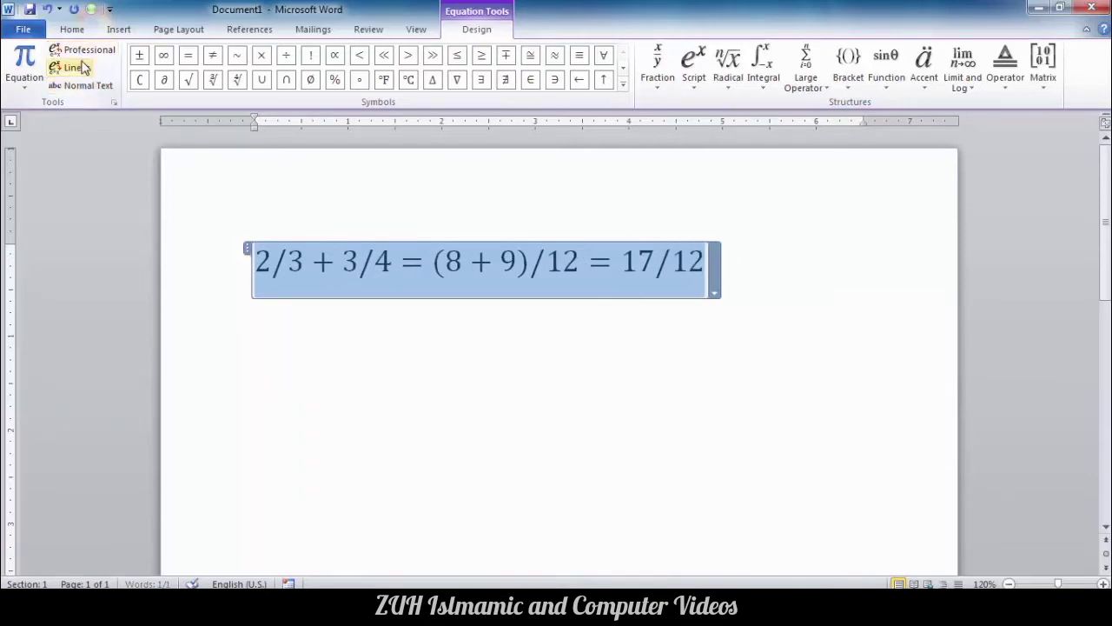
{"action": "left_click", "coordinate": [84, 52]}
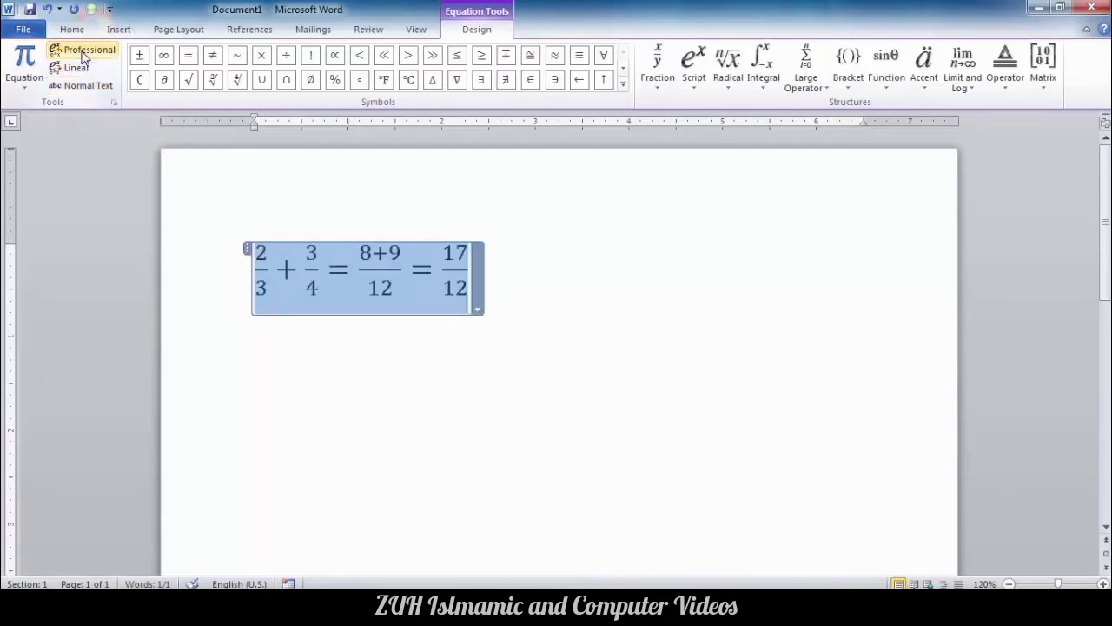
Try the linear and normal text formats on the equation again, ending in professional format with normal text off.
{"action": "left_click", "coordinate": [80, 68]}
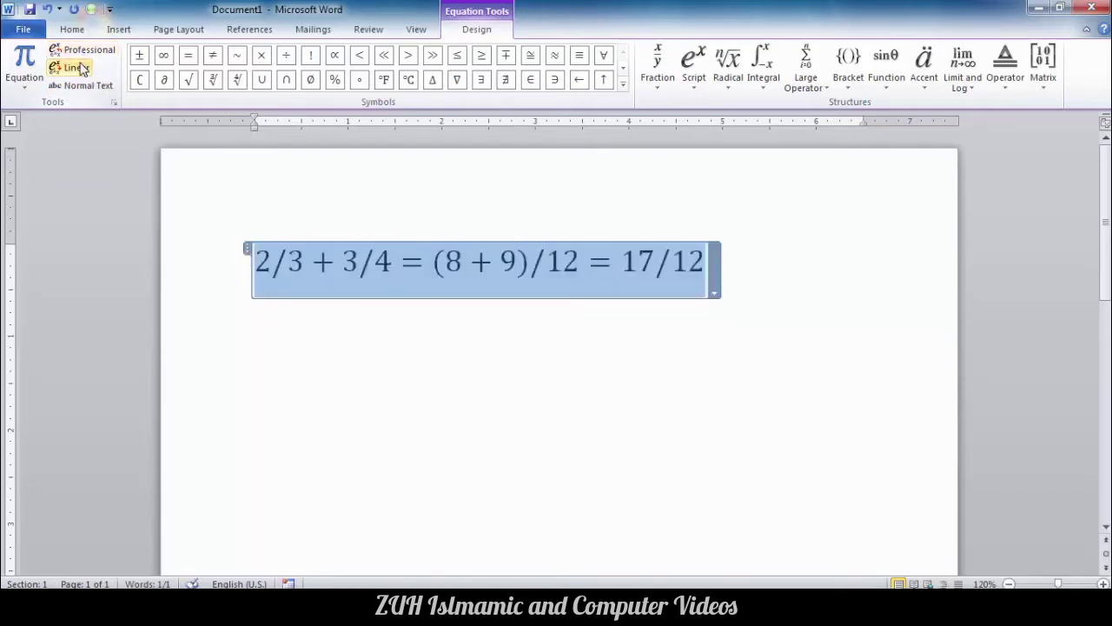
{"action": "left_click", "coordinate": [87, 85]}
{"action": "left_click", "coordinate": [87, 86]}
{"action": "left_click", "coordinate": [83, 49]}
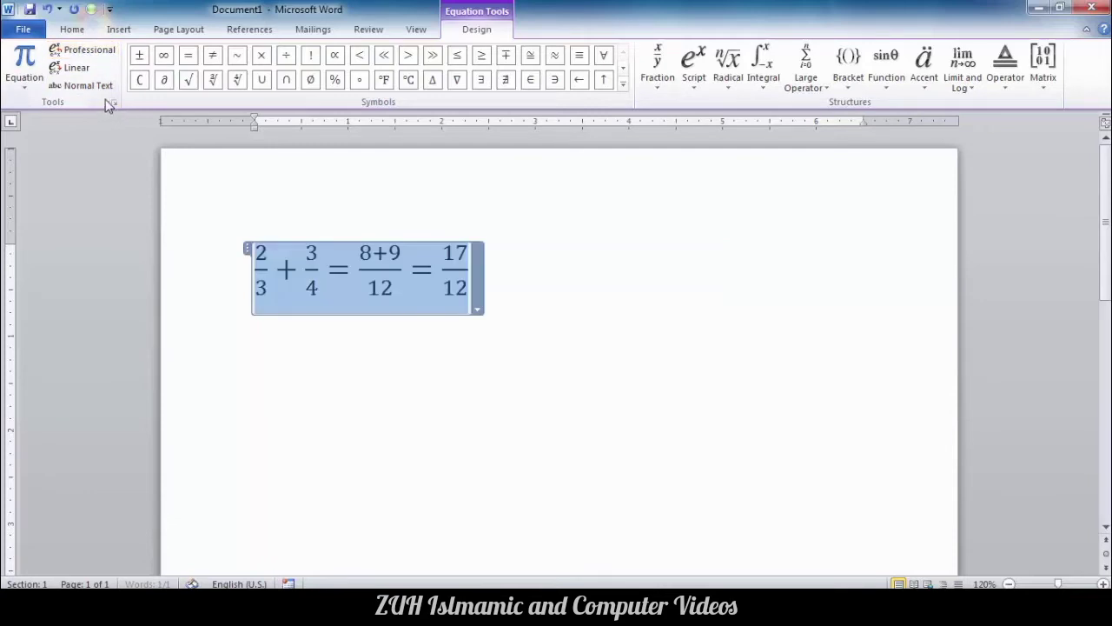
{"action": "left_click", "coordinate": [100, 88]}
{"action": "left_click", "coordinate": [101, 87]}
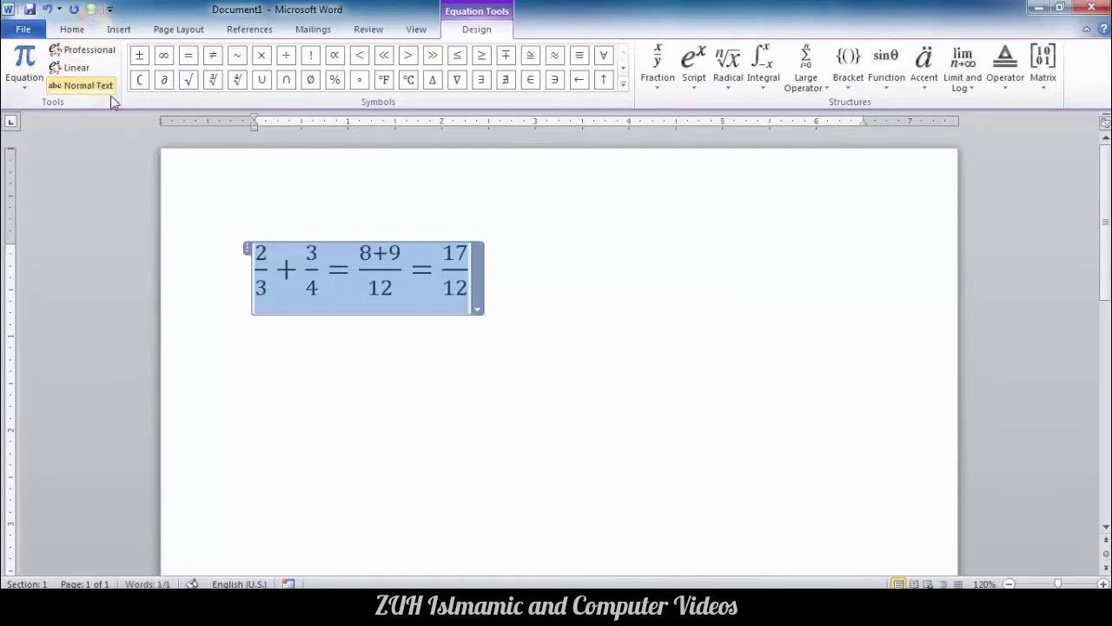
Look through the basic math symbols and the fraction, script, radical and integral structure galleries without inserting anything.
{"action": "left_click", "coordinate": [623, 83]}
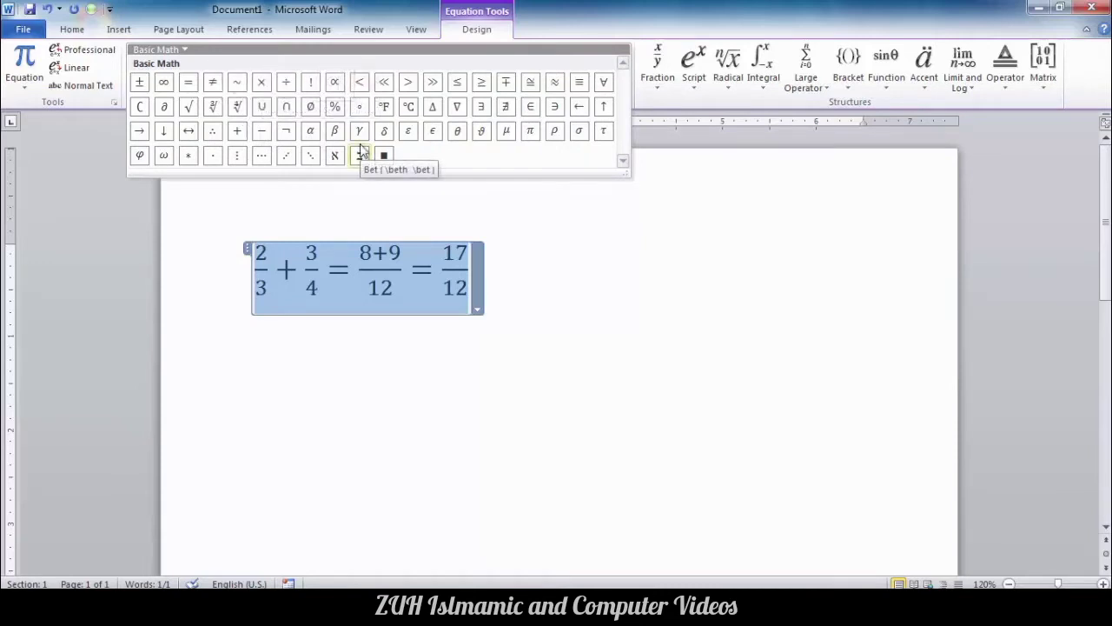
{"action": "left_click", "coordinate": [665, 106]}
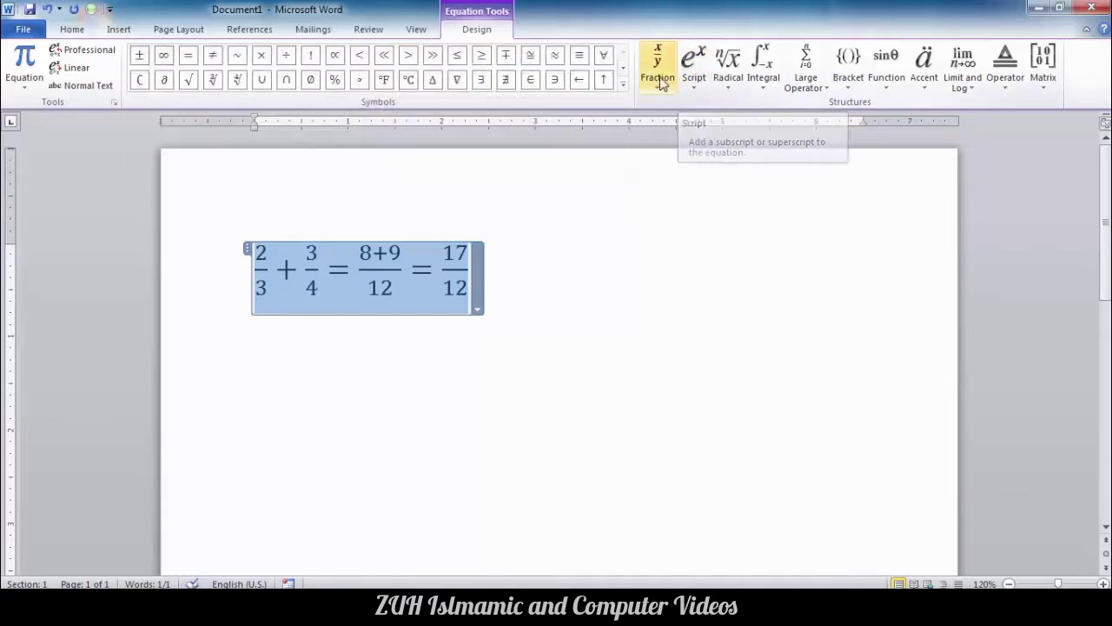
{"action": "left_click", "coordinate": [657, 62]}
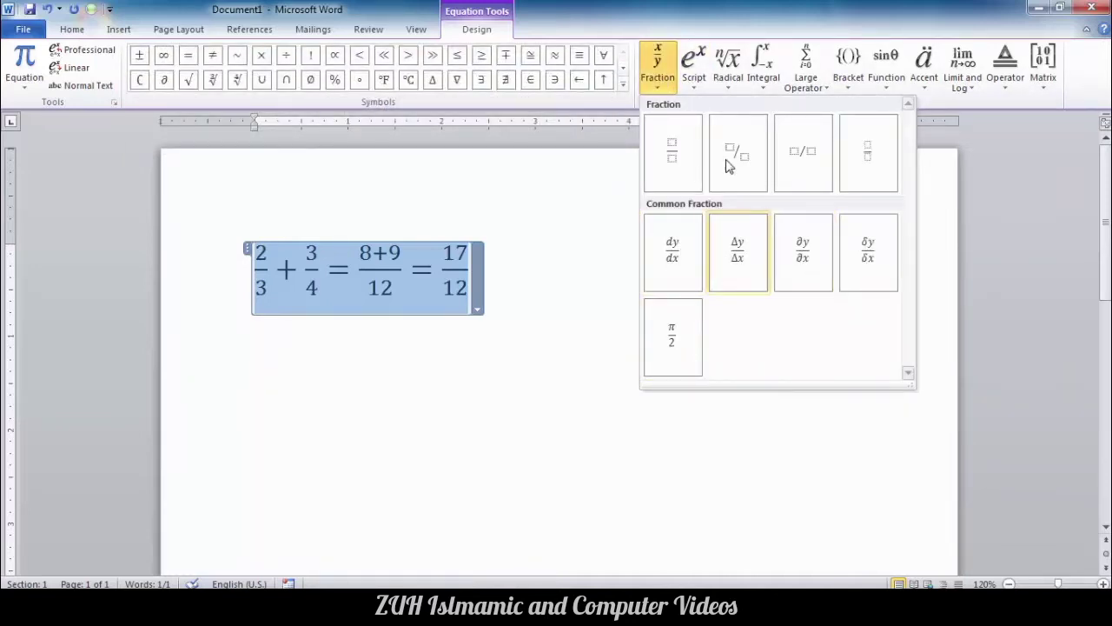
{"action": "left_click", "coordinate": [700, 78]}
{"action": "left_click", "coordinate": [730, 76]}
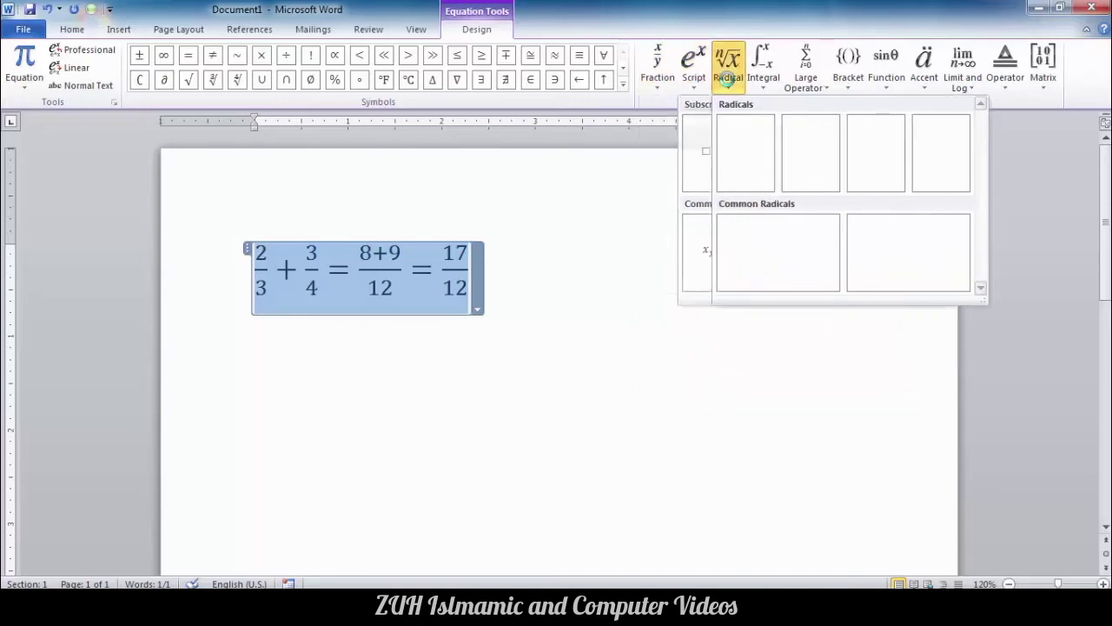
{"action": "left_click", "coordinate": [760, 80]}
{"action": "left_click", "coordinate": [761, 81]}
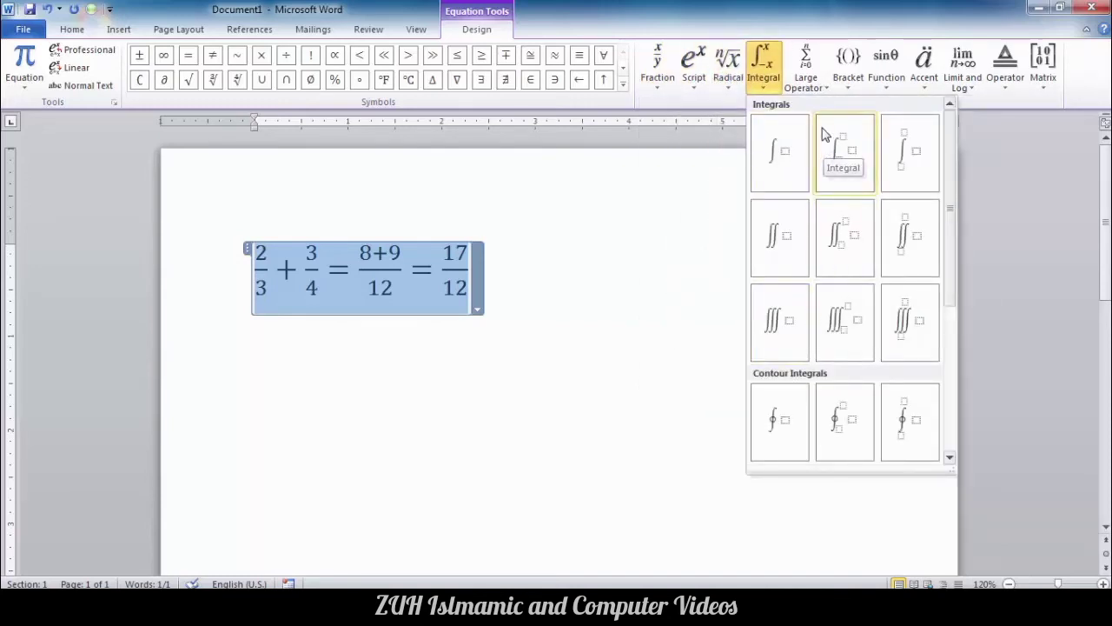
Look through the large operator, bracket, function, accent, limit and log, operator and matrix galleries, leaving the equation unchanged.
{"action": "left_click", "coordinate": [807, 80]}
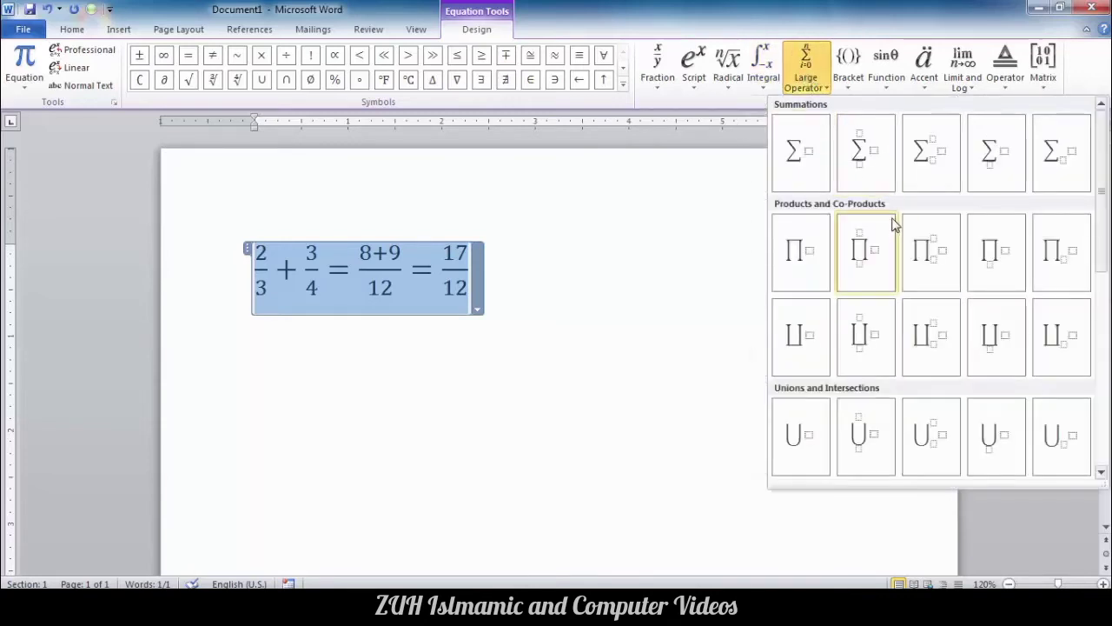
{"action": "left_click", "coordinate": [850, 80]}
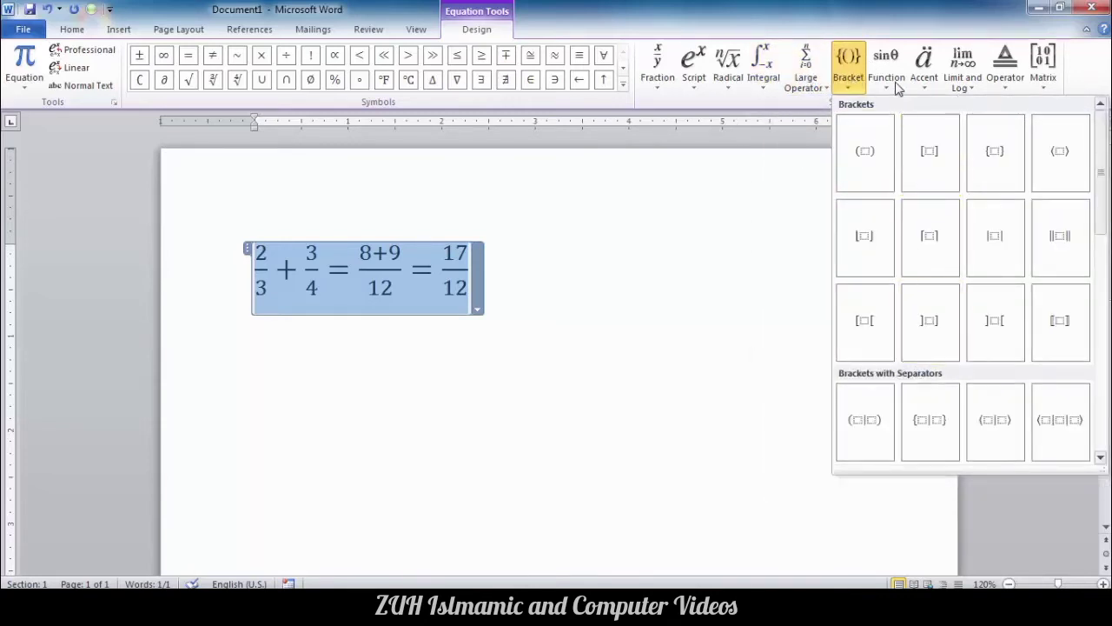
{"action": "left_click", "coordinate": [886, 77]}
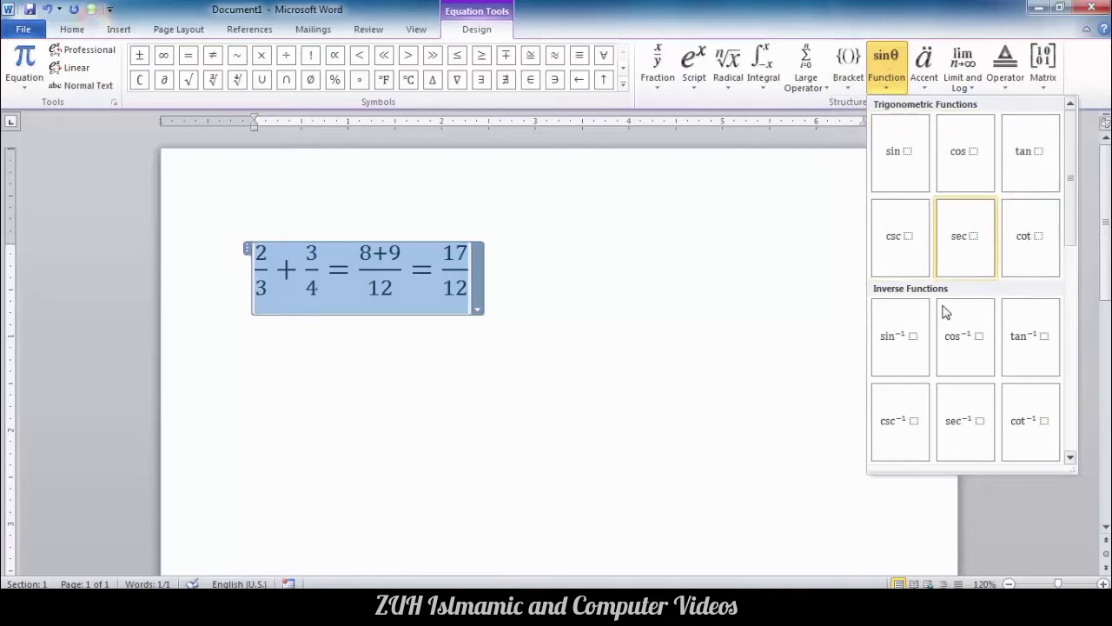
{"action": "left_click", "coordinate": [927, 72]}
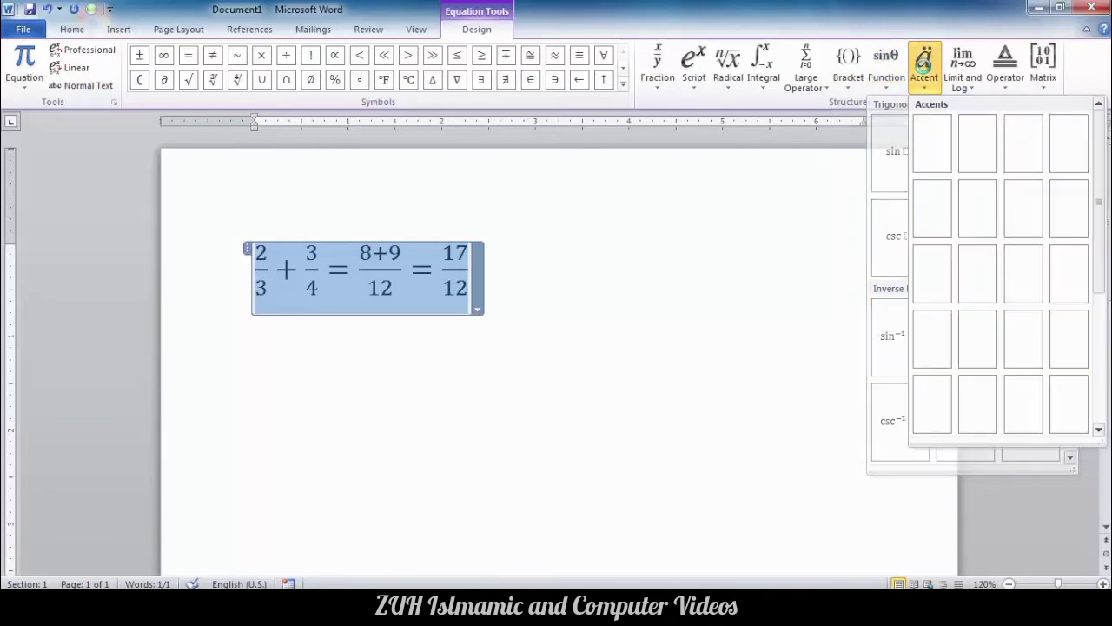
{"action": "left_click", "coordinate": [963, 80]}
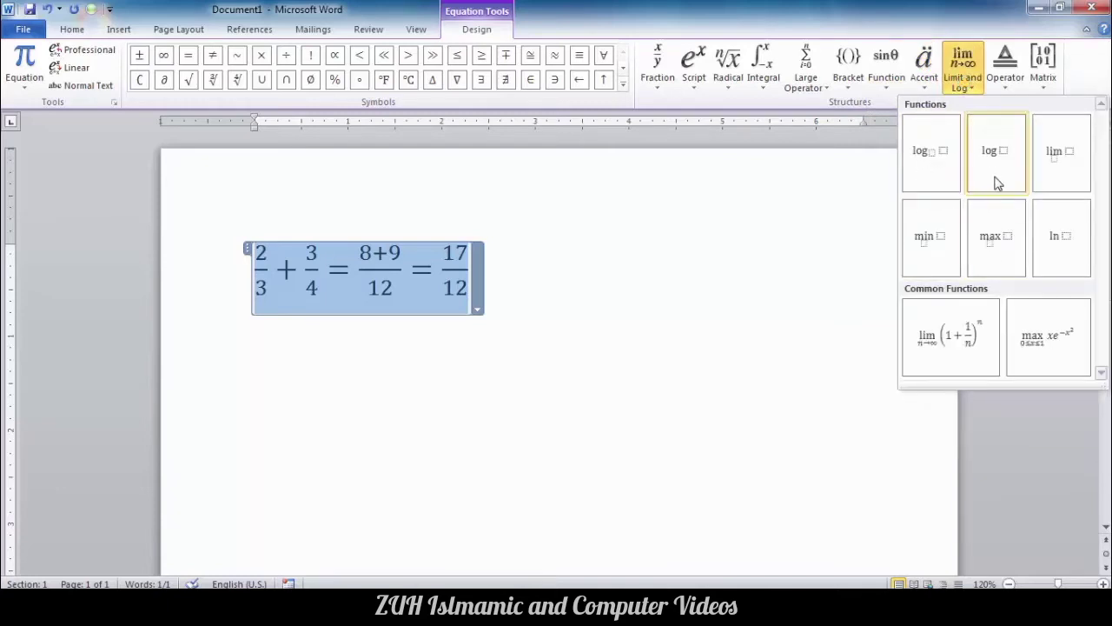
{"action": "left_click", "coordinate": [1013, 74]}
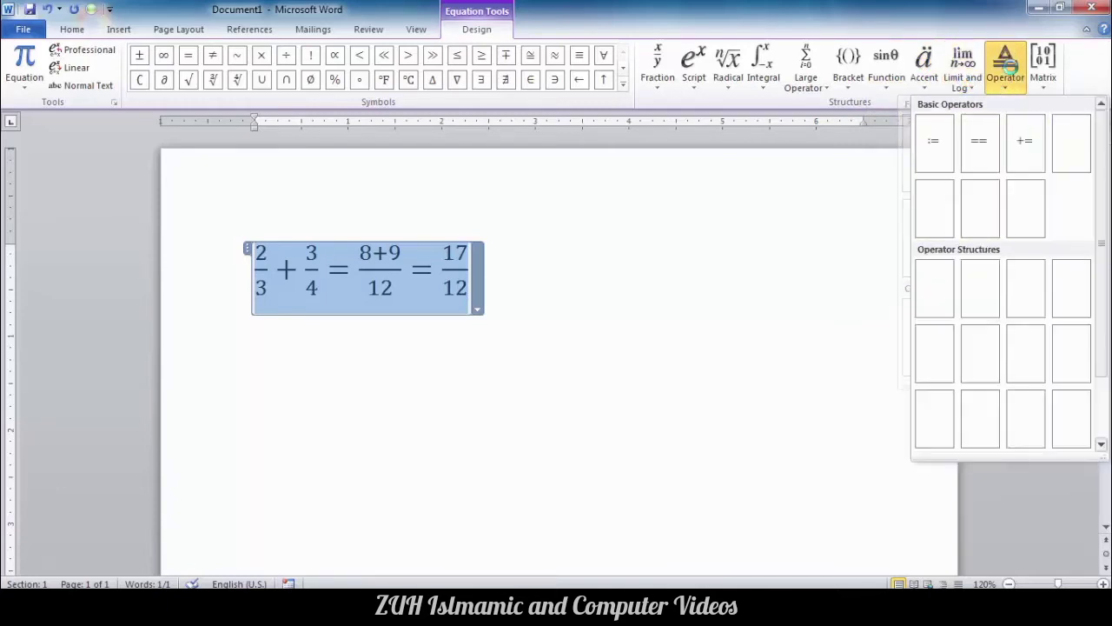
{"action": "left_click", "coordinate": [1043, 76]}
{"action": "left_click", "coordinate": [604, 253]}
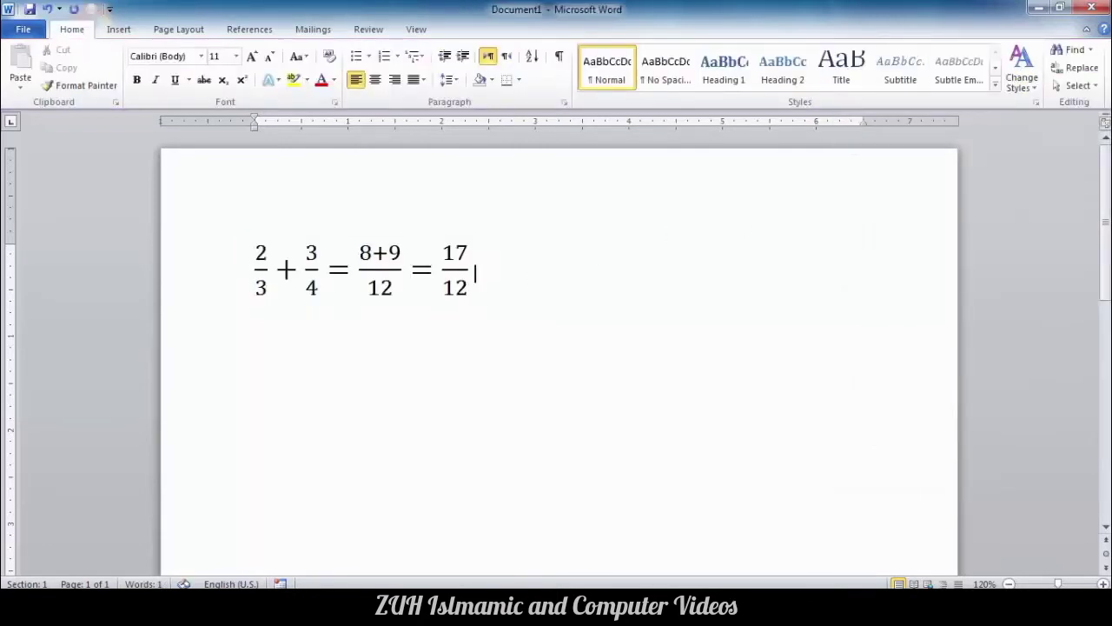
Insert a new equation below the fraction sum and add an empty matrix with three rows and two columns.
{"action": "left_click", "coordinate": [335, 368]}
{"action": "left_click", "coordinate": [333, 368]}
{"action": "left_click", "coordinate": [115, 31]}
{"action": "left_click", "coordinate": [937, 84]}
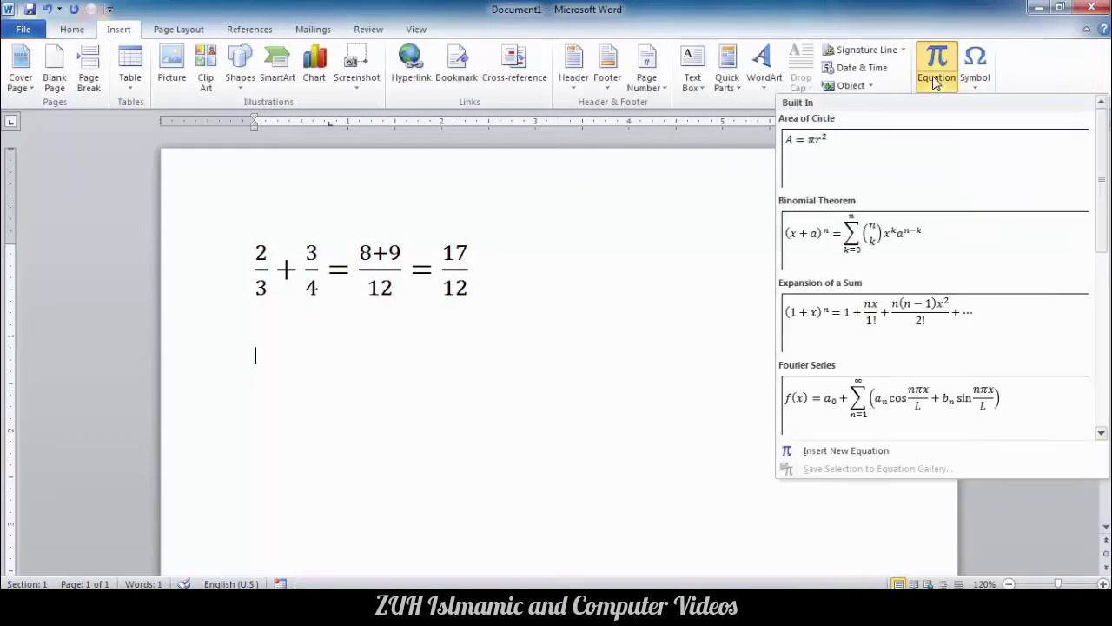
{"action": "left_click", "coordinate": [827, 455]}
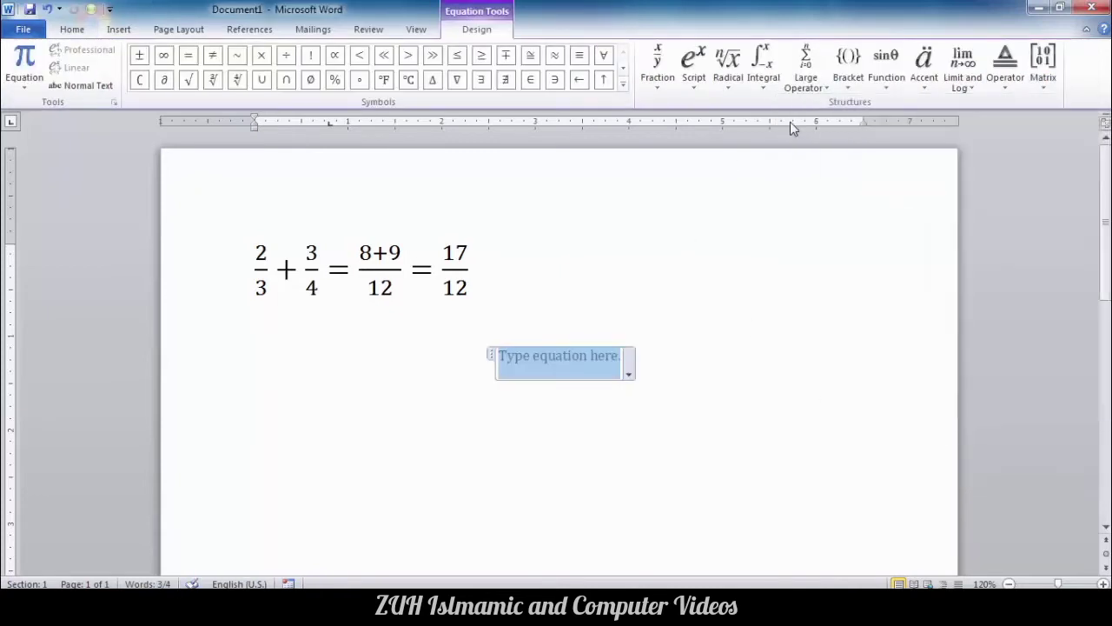
{"action": "left_click", "coordinate": [1043, 69]}
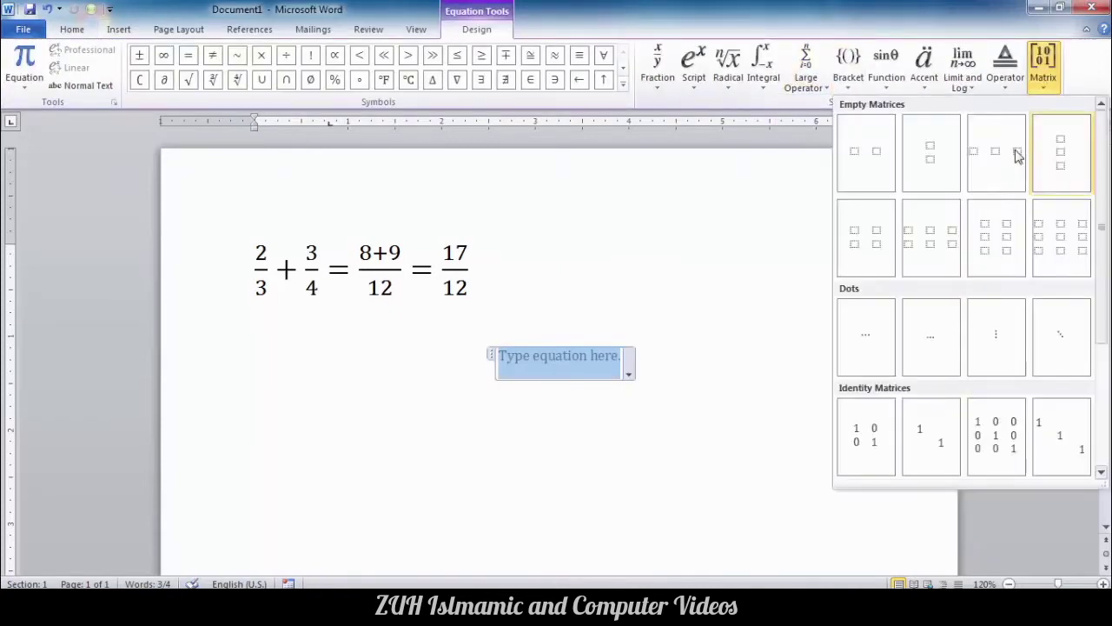
{"action": "left_click", "coordinate": [985, 252]}
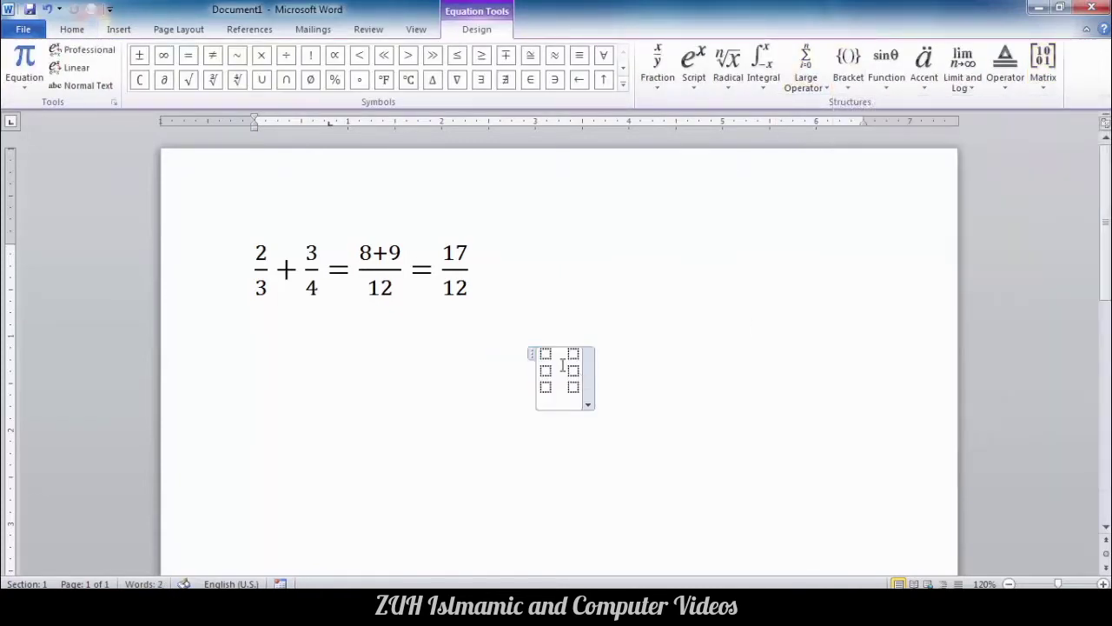
Fill the matrix with 2, 3, 1 down the first column and 4, 2, 5 down the second.
{"action": "type", "text": "2"}
{"action": "left_click", "coordinate": [548, 372]}
{"action": "type", "text": "3"}
{"action": "left_click", "coordinate": [548, 388]}
{"action": "type", "text": "1"}
{"action": "left_click", "coordinate": [571, 355]}
{"action": "type", "text": "4"}
{"action": "left_click", "coordinate": [571, 371]}
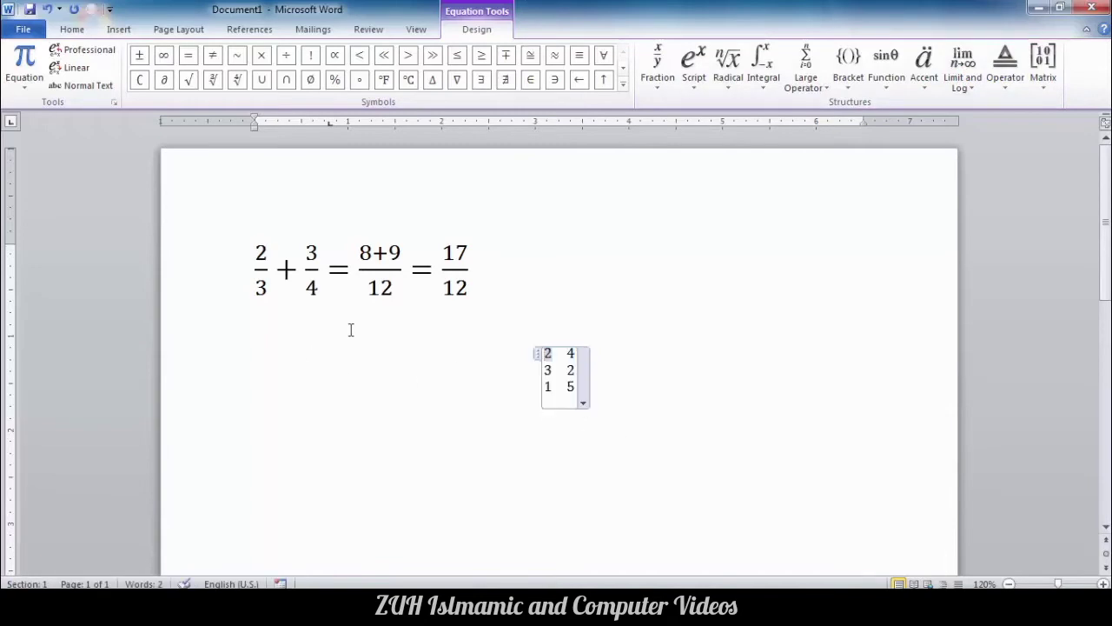
Leave the matrix, look over the quick list of symbols, and create a new blank document.
{"action": "left_click", "coordinate": [293, 337]}
{"action": "left_click", "coordinate": [119, 30]}
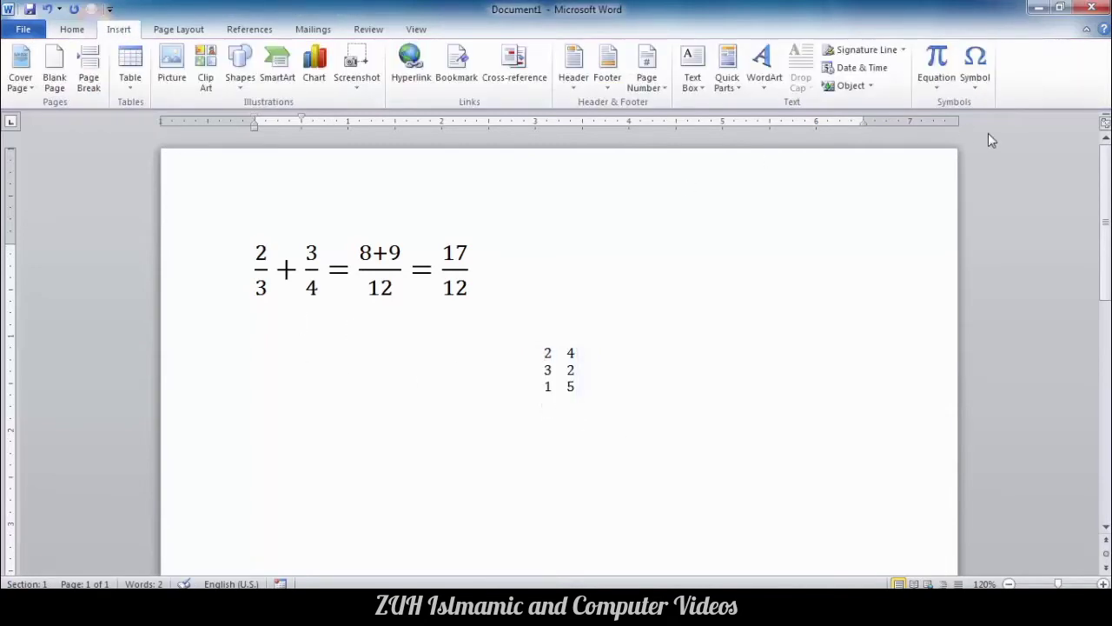
{"action": "left_click", "coordinate": [974, 70]}
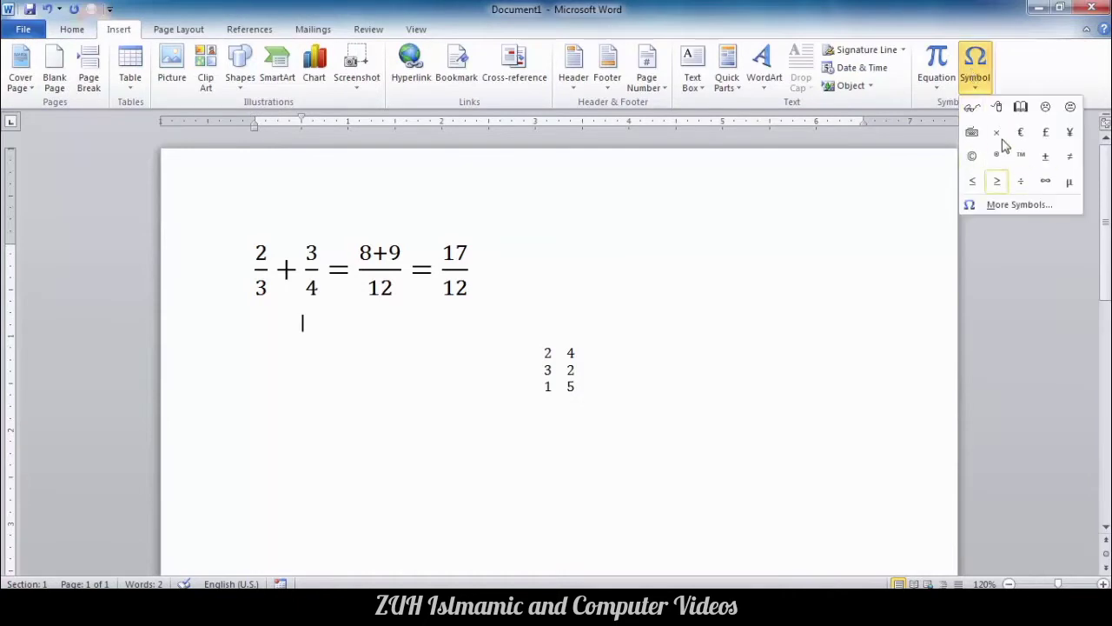
{"action": "left_click", "coordinate": [733, 315]}
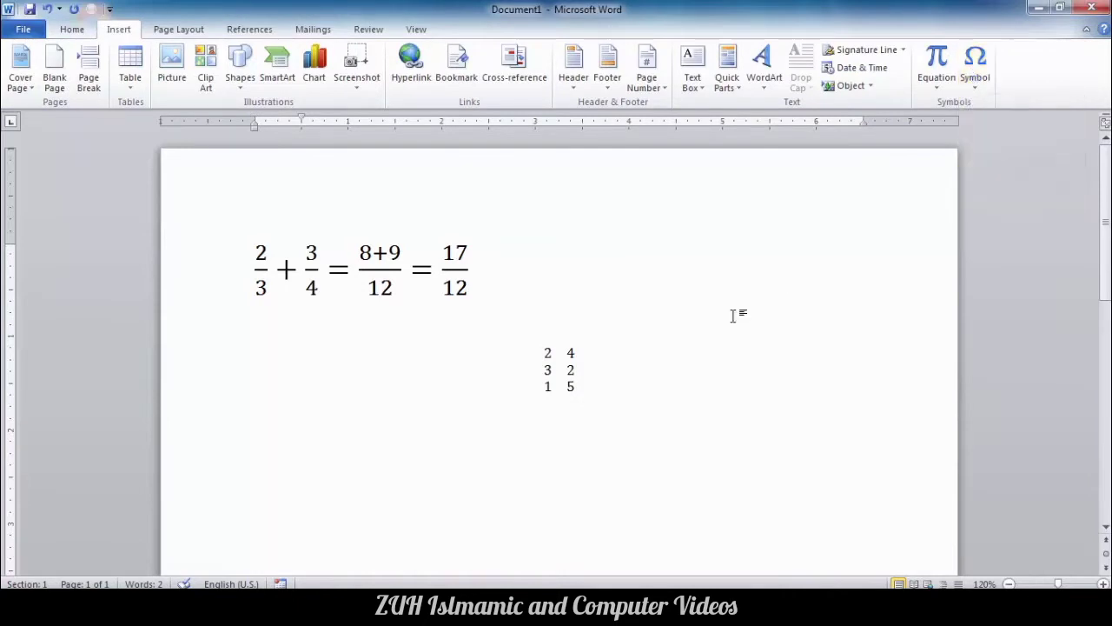
{"action": "key", "text": "ctrl+n"}
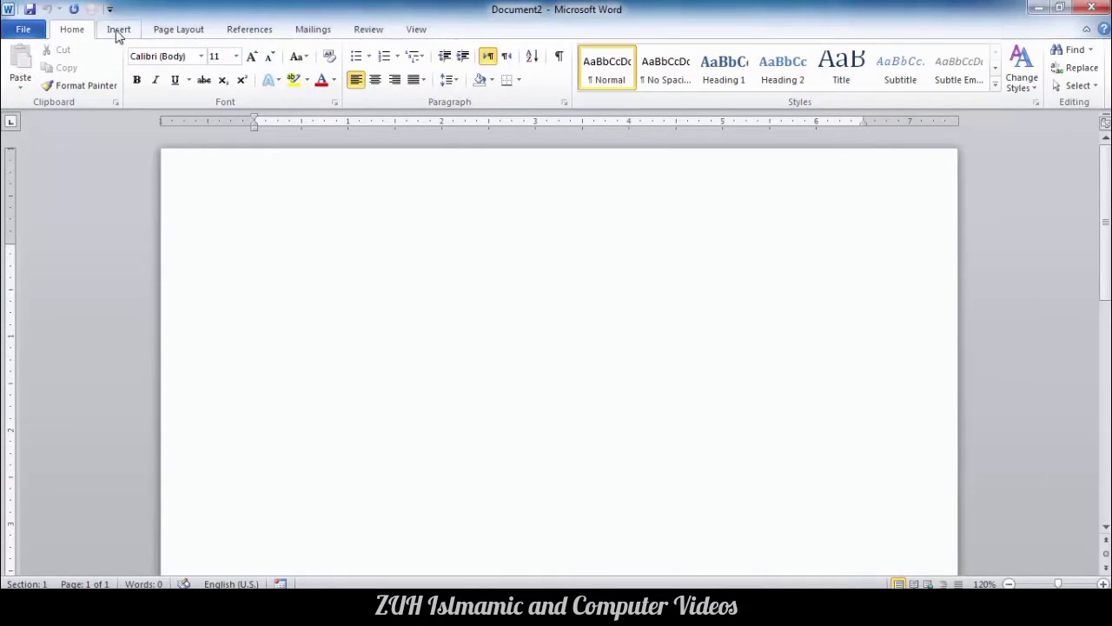
Insert the eyeglasses symbol and the copyright symbol © at the start of the page, and review the updated symbol list.
{"action": "left_click", "coordinate": [119, 29]}
{"action": "left_click", "coordinate": [975, 67]}
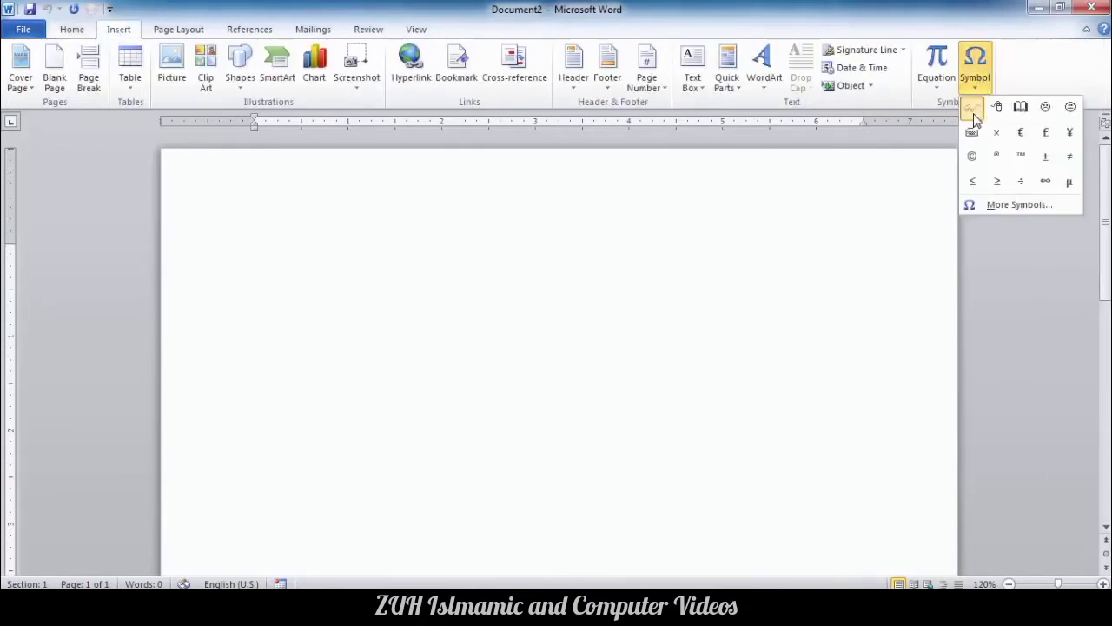
{"action": "left_click", "coordinate": [973, 114]}
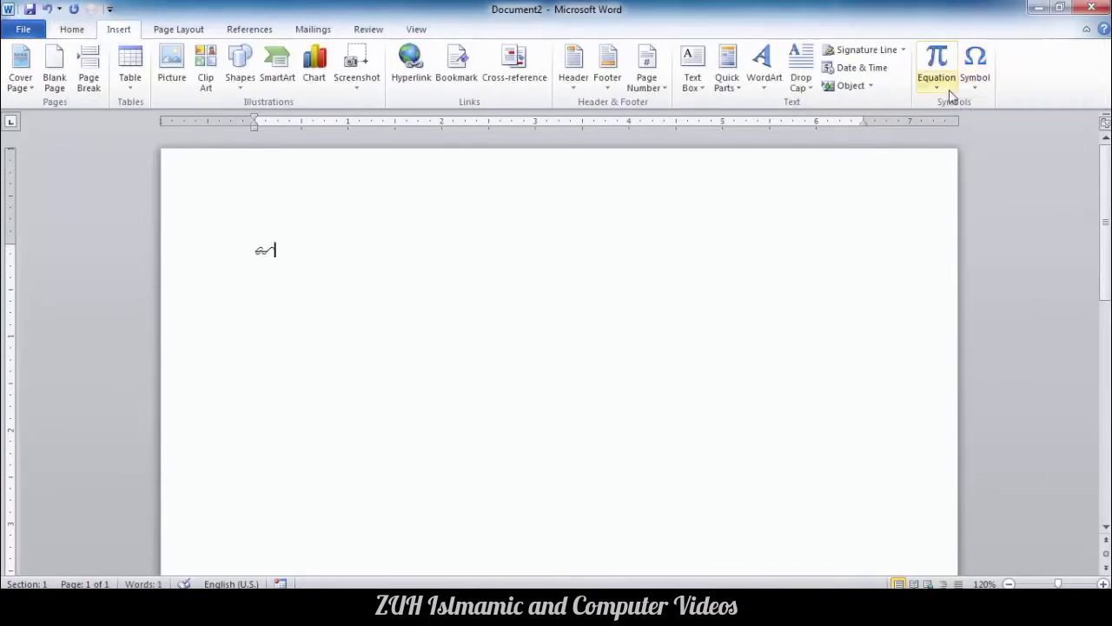
{"action": "left_click", "coordinate": [976, 78]}
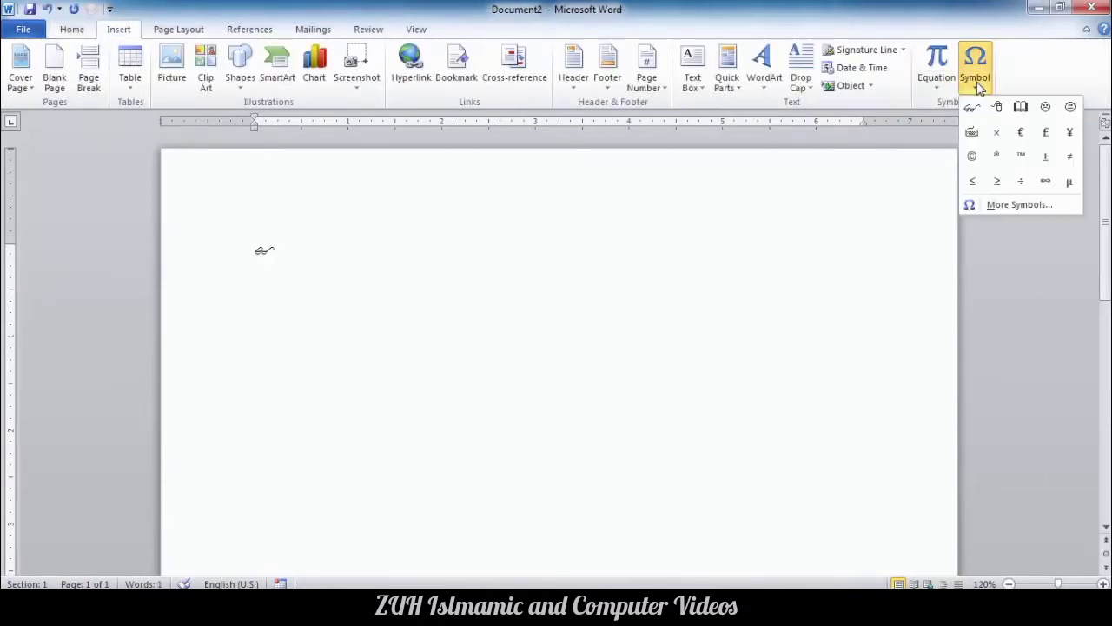
{"action": "left_click", "coordinate": [972, 156]}
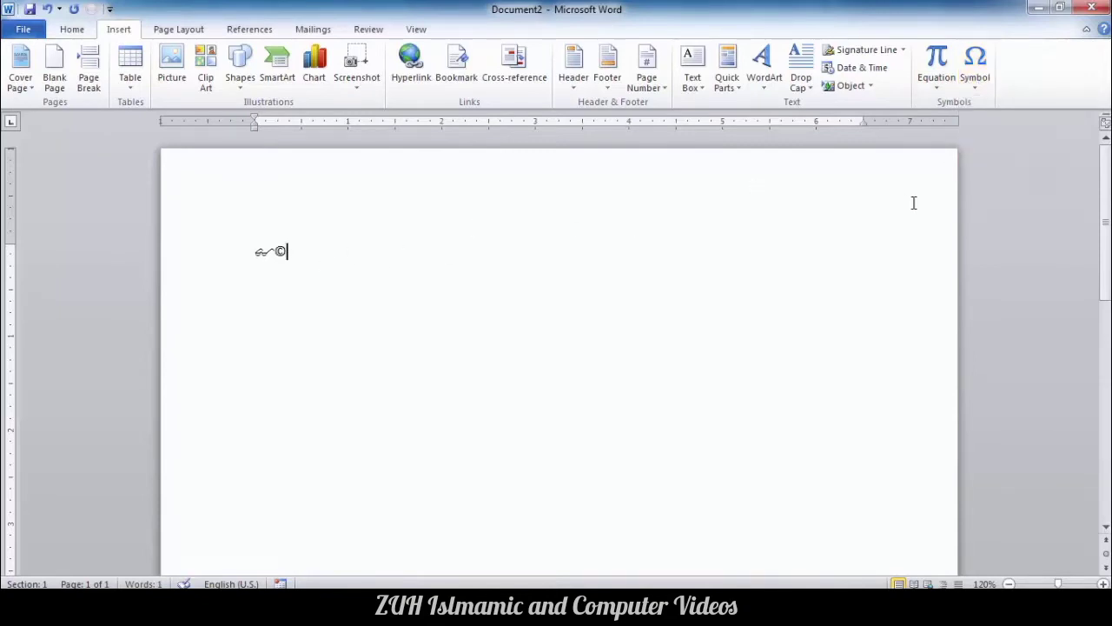
{"action": "left_click", "coordinate": [977, 78]}
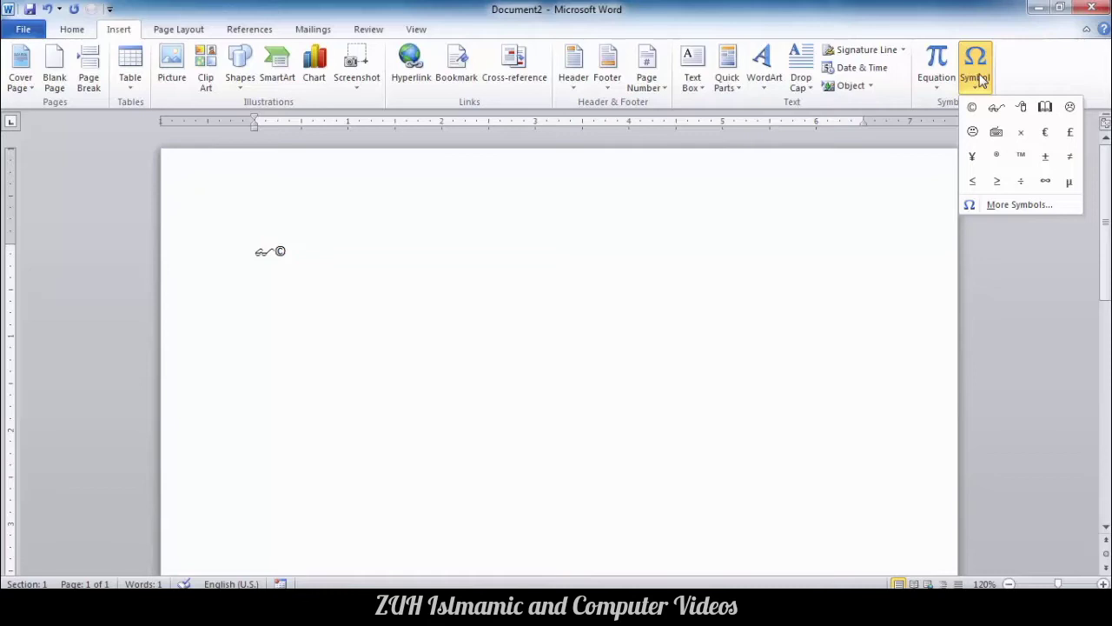
{"action": "left_click", "coordinate": [717, 204]}
Replace the line of symbols with the label "PH :" followed by a phone number.
{"action": "left_click", "coordinate": [203, 240]}
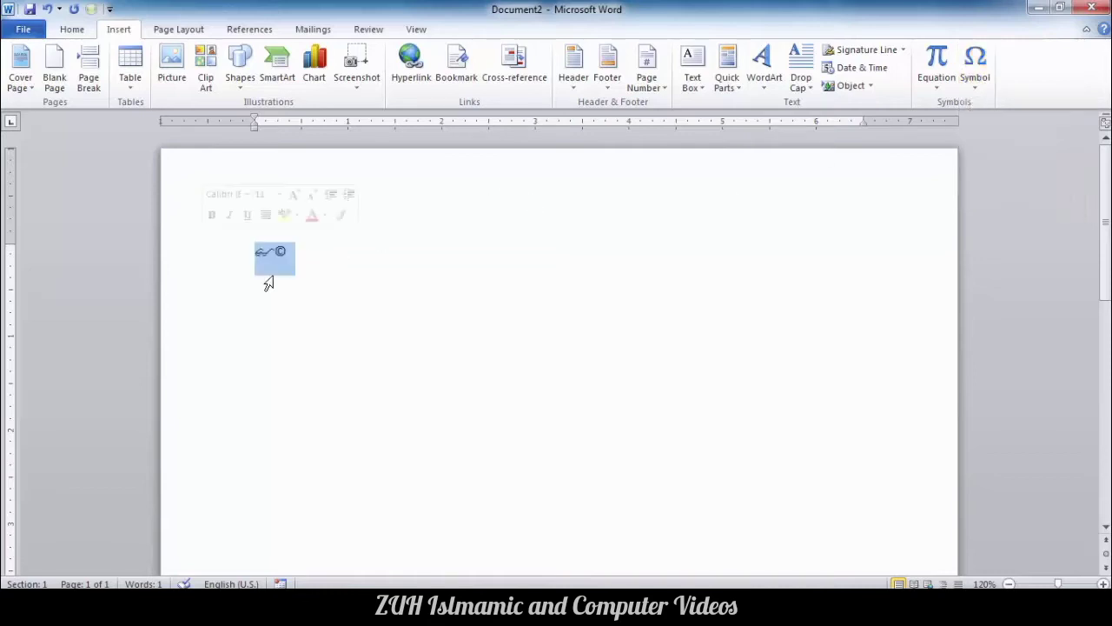
{"action": "type", "text": "PH"}
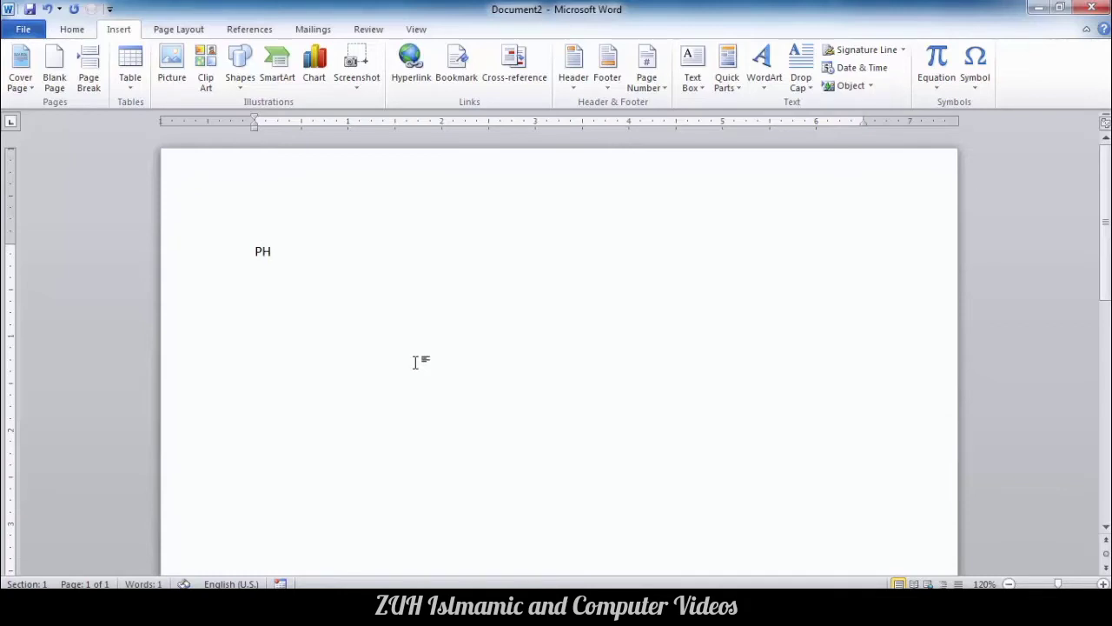
{"action": "type", "text": ": 234234333"}
Insert the Wingdings circled telephone symbol (character code 41) between "PH" and the colon, and close the symbol dialog.
{"action": "left_click", "coordinate": [274, 252]}
{"action": "left_click", "coordinate": [974, 86]}
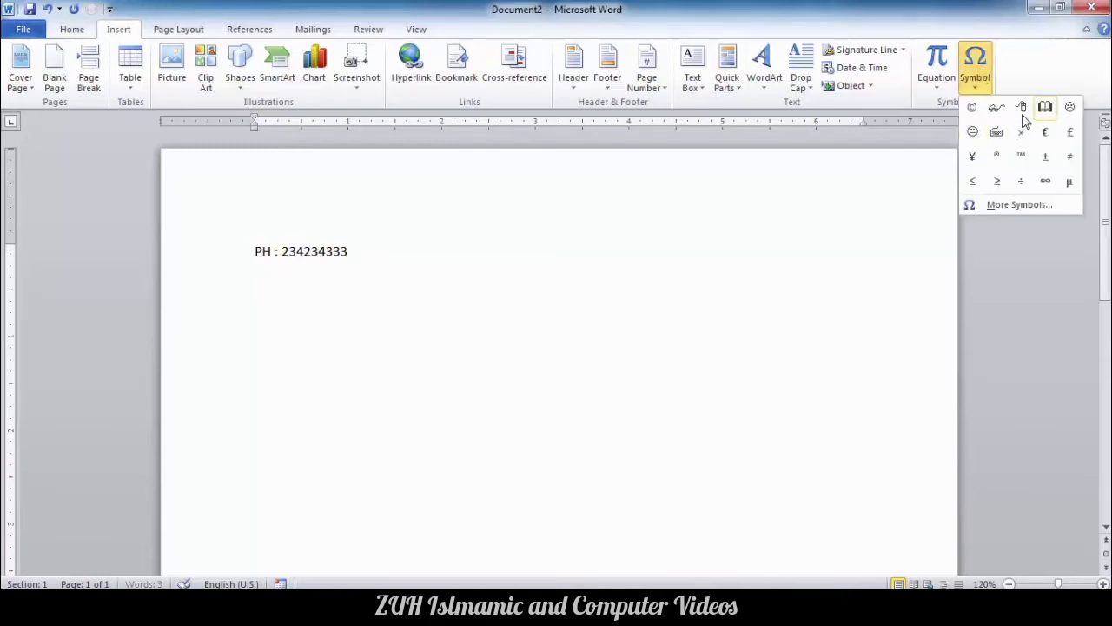
{"action": "left_click", "coordinate": [1026, 207]}
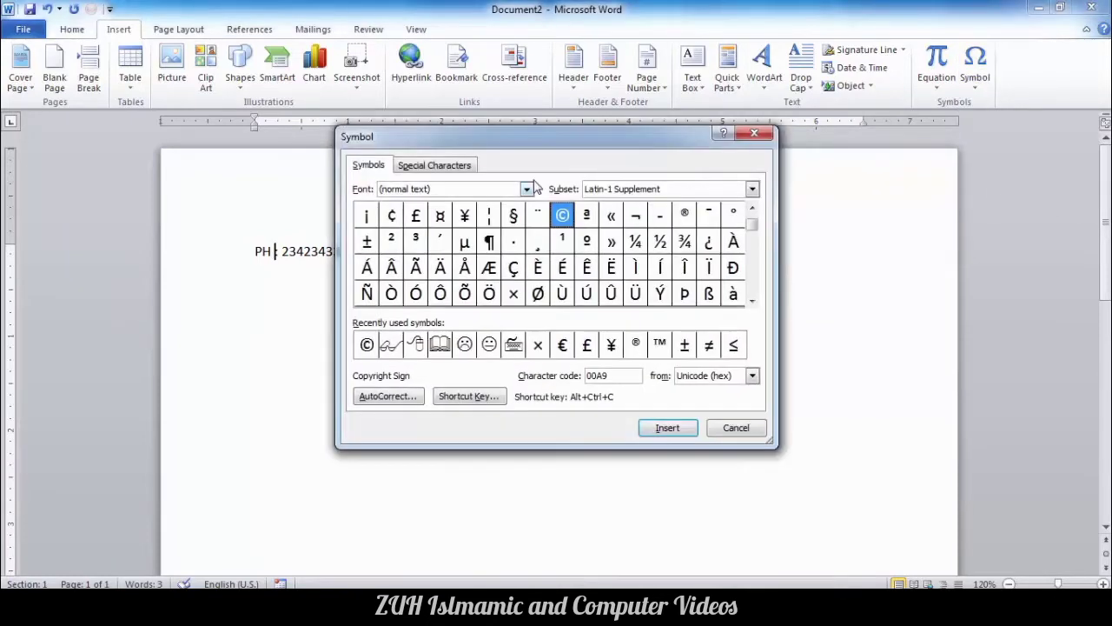
{"action": "left_click", "coordinate": [525, 189]}
{"action": "left_click_drag", "start_coordinate": [528, 215], "coordinate": [527, 276]}
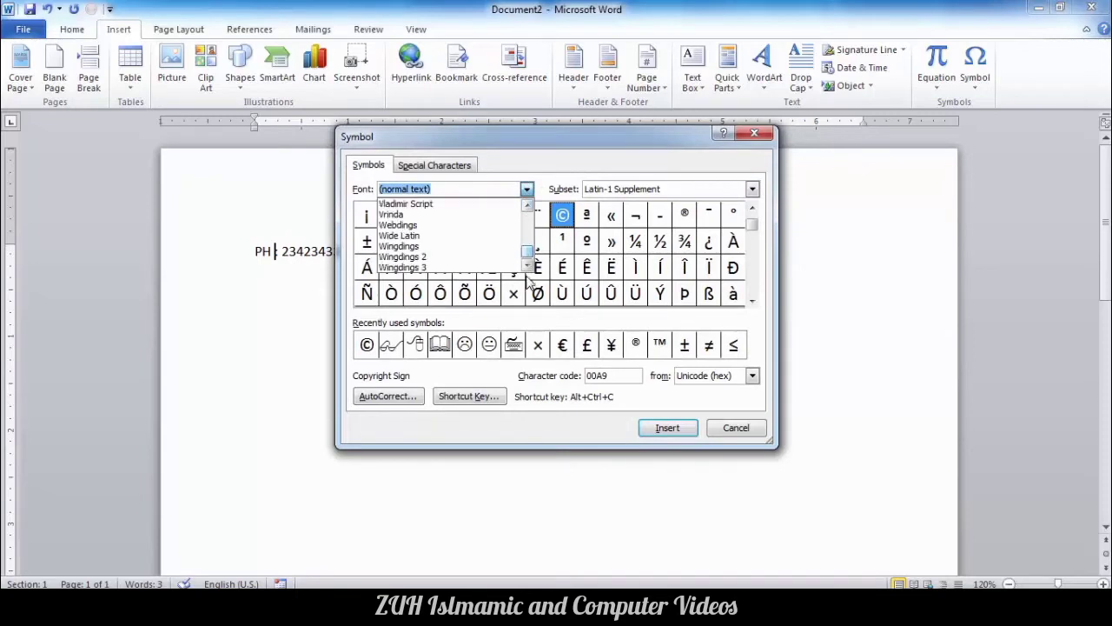
{"action": "left_click", "coordinate": [444, 247]}
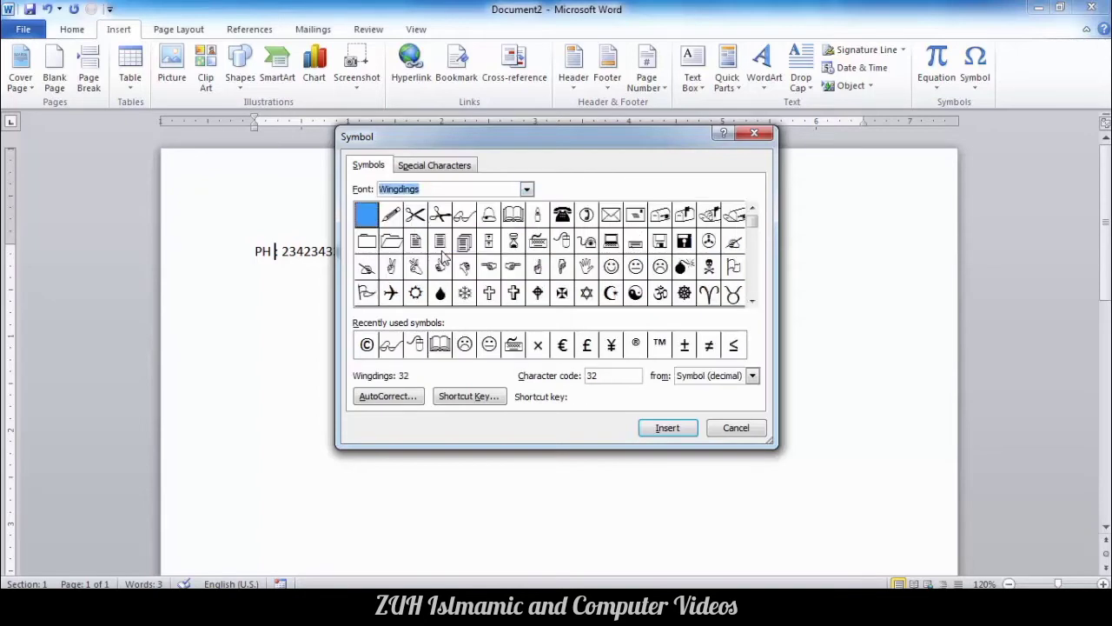
{"action": "left_click", "coordinate": [564, 217]}
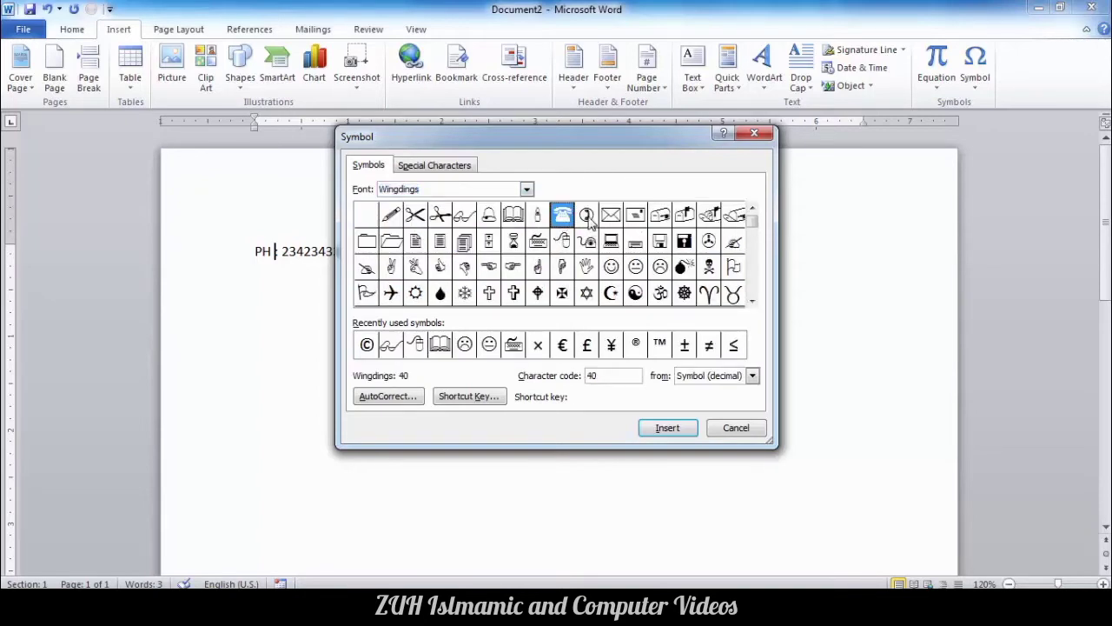
{"action": "left_click", "coordinate": [588, 218]}
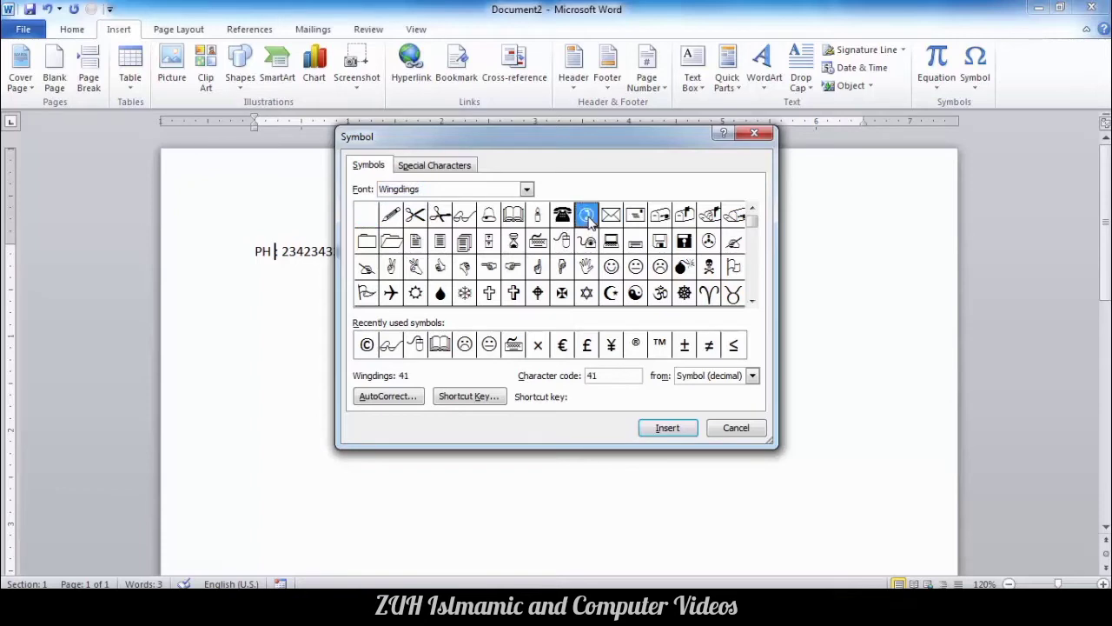
{"action": "left_click", "coordinate": [667, 429]}
{"action": "left_click", "coordinate": [736, 429]}
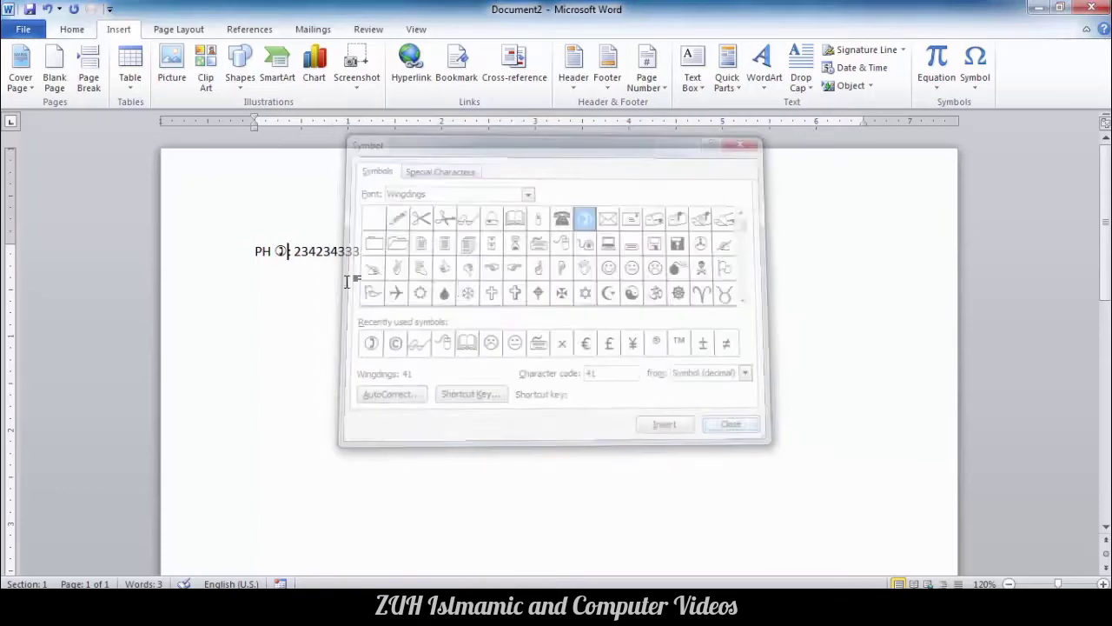
Enlarge the phone line to 26 pt and remove the space between "PH" and the telephone symbol.
{"action": "left_click", "coordinate": [215, 231]}
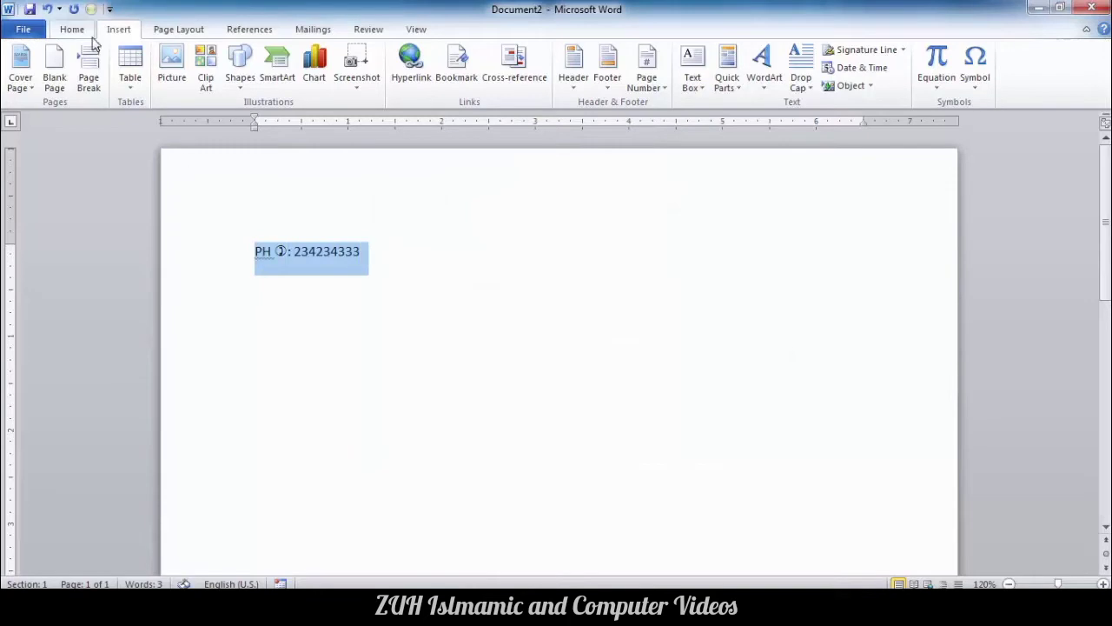
{"action": "left_click", "coordinate": [79, 31]}
{"action": "left_click", "coordinate": [251, 57]}
{"action": "left_click", "coordinate": [251, 56]}
{"action": "left_click", "coordinate": [251, 56]}
{"action": "left_click", "coordinate": [250, 57]}
{"action": "left_click", "coordinate": [250, 56]}
{"action": "left_click", "coordinate": [250, 56]}
{"action": "left_click", "coordinate": [251, 57]}
{"action": "left_click", "coordinate": [250, 56]}
{"action": "left_click", "coordinate": [332, 311]}
{"action": "key", "text": "Left"}
{"action": "key", "text": "BackSpace"}
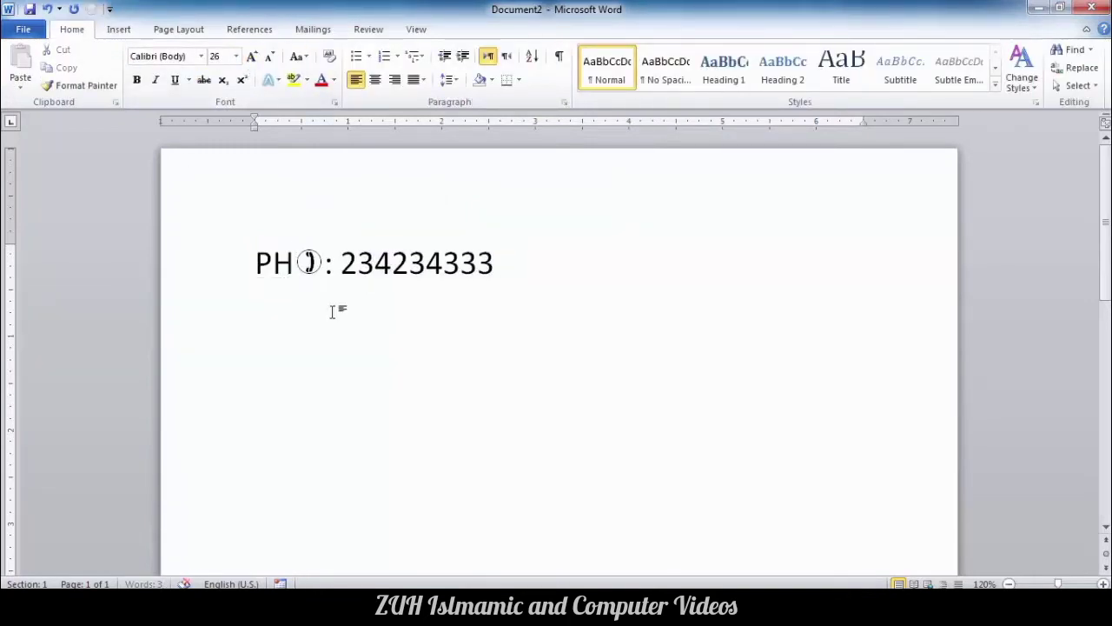
Add a new line reading "No Smoking" below the phone line.
{"action": "left_click", "coordinate": [497, 278]}
{"action": "type", "text": "No Sm"}
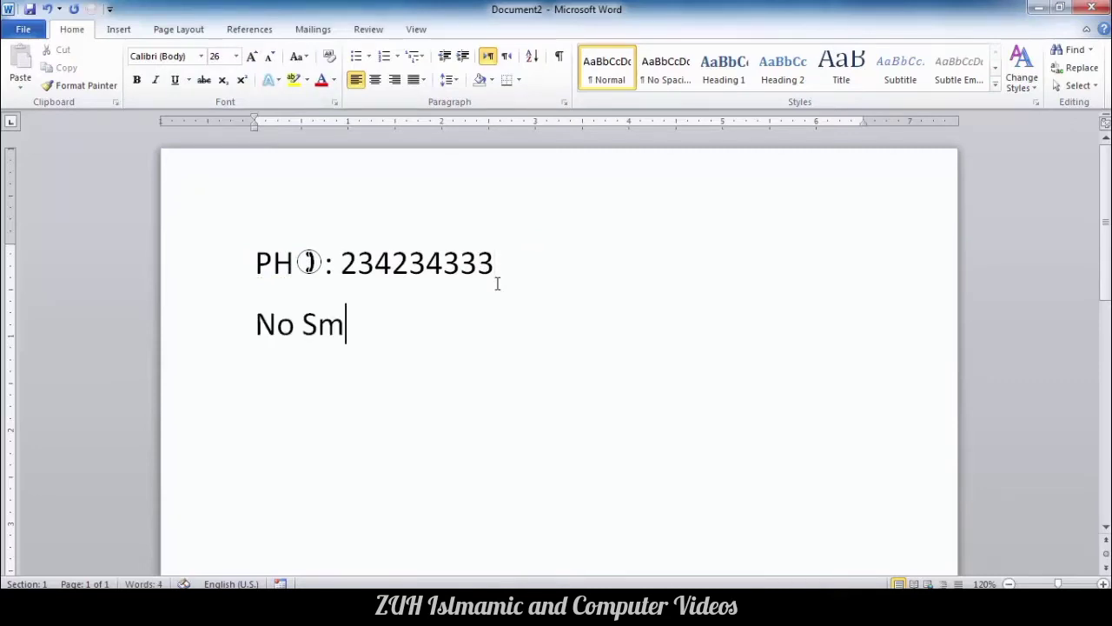
{"action": "type", "text": "oking"}
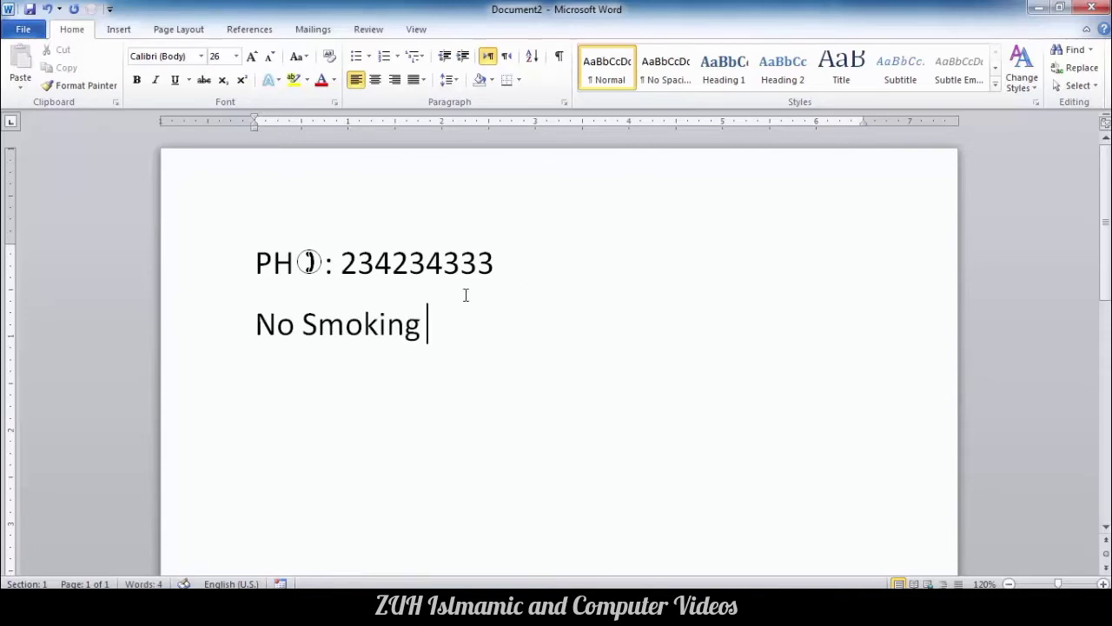
Open the full symbol dialog with the cursor placed before "No Smoking".
{"action": "left_click", "coordinate": [260, 324]}
{"action": "left_click", "coordinate": [123, 30]}
{"action": "left_click", "coordinate": [976, 76]}
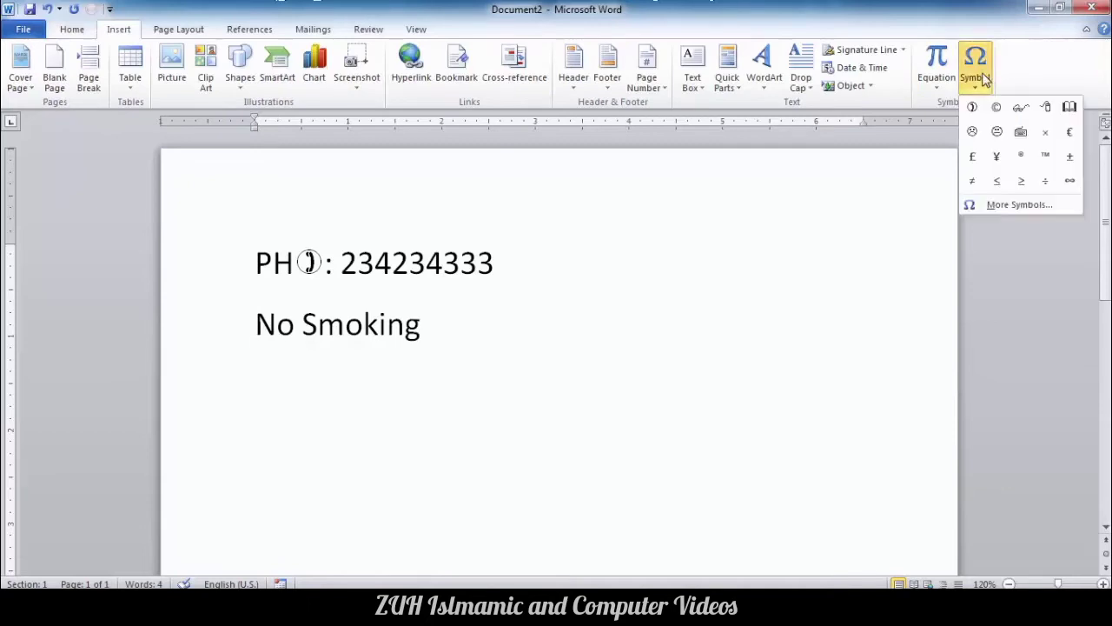
{"action": "left_click", "coordinate": [984, 206]}
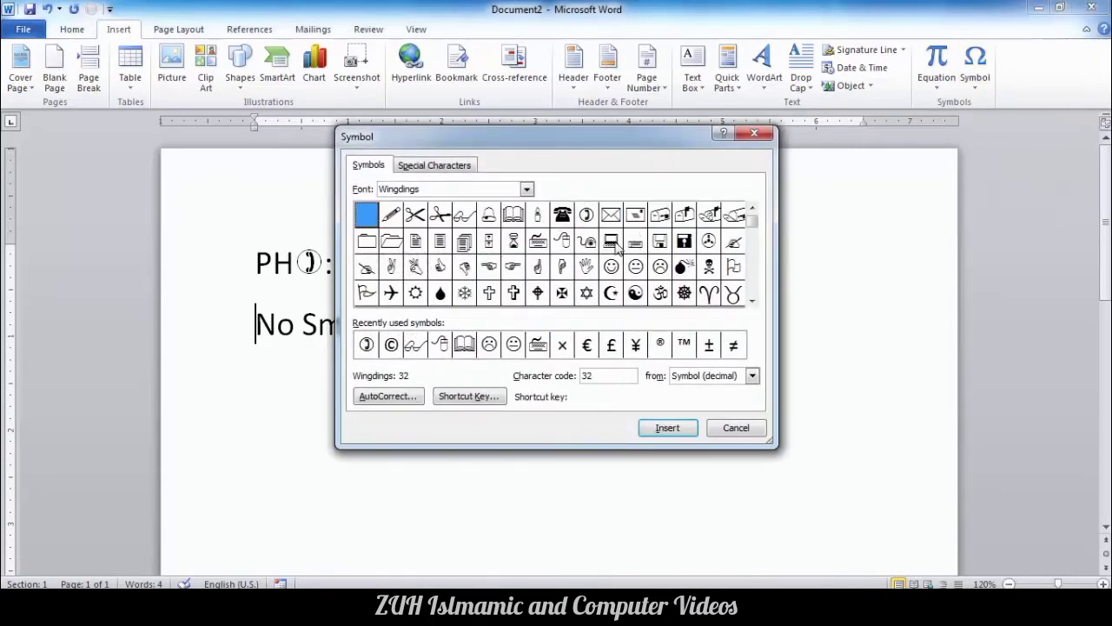
Look through the Wingdings characters and other symbol fonts for a sign that suits "No Smoking".
{"action": "left_click", "coordinate": [752, 301]}
{"action": "left_click", "coordinate": [527, 188]}
{"action": "left_click", "coordinate": [472, 268]}
{"action": "left_click", "coordinate": [753, 210]}
{"action": "left_click", "coordinate": [753, 300]}
{"action": "left_click", "coordinate": [527, 189]}
{"action": "left_click", "coordinate": [474, 267]}
{"action": "left_click", "coordinate": [753, 301]}
{"action": "left_click", "coordinate": [527, 188]}
{"action": "left_click", "coordinate": [478, 248]}
{"action": "left_click", "coordinate": [752, 214]}
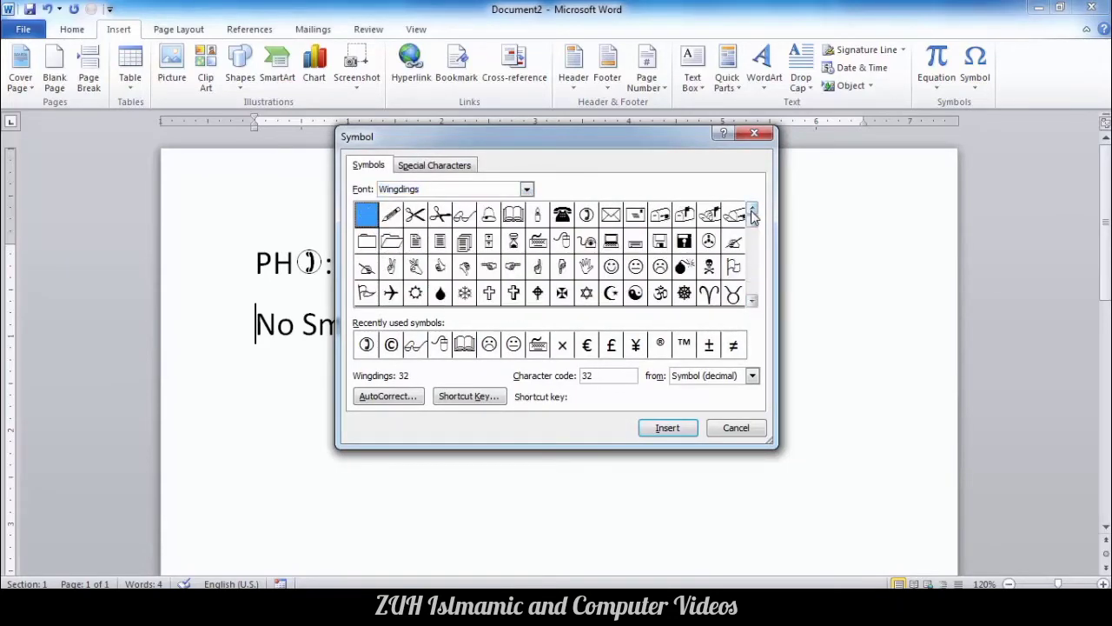
Insert the Wingdings 2 circled cross (character code 85) before "No Smoking" and close the symbol dialog.
{"action": "left_click", "coordinate": [752, 300]}
{"action": "left_click", "coordinate": [527, 189]}
{"action": "left_click", "coordinate": [472, 257]}
{"action": "left_click", "coordinate": [752, 210]}
{"action": "left_click", "coordinate": [752, 211]}
{"action": "left_click", "coordinate": [752, 211]}
{"action": "left_click", "coordinate": [752, 211]}
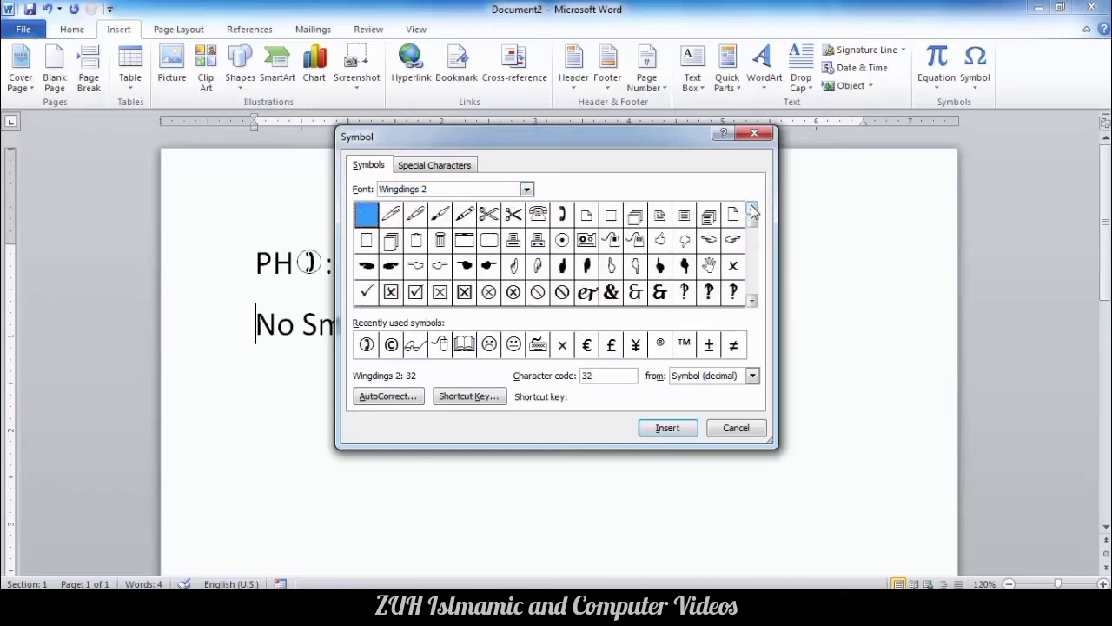
{"action": "left_click", "coordinate": [489, 292]}
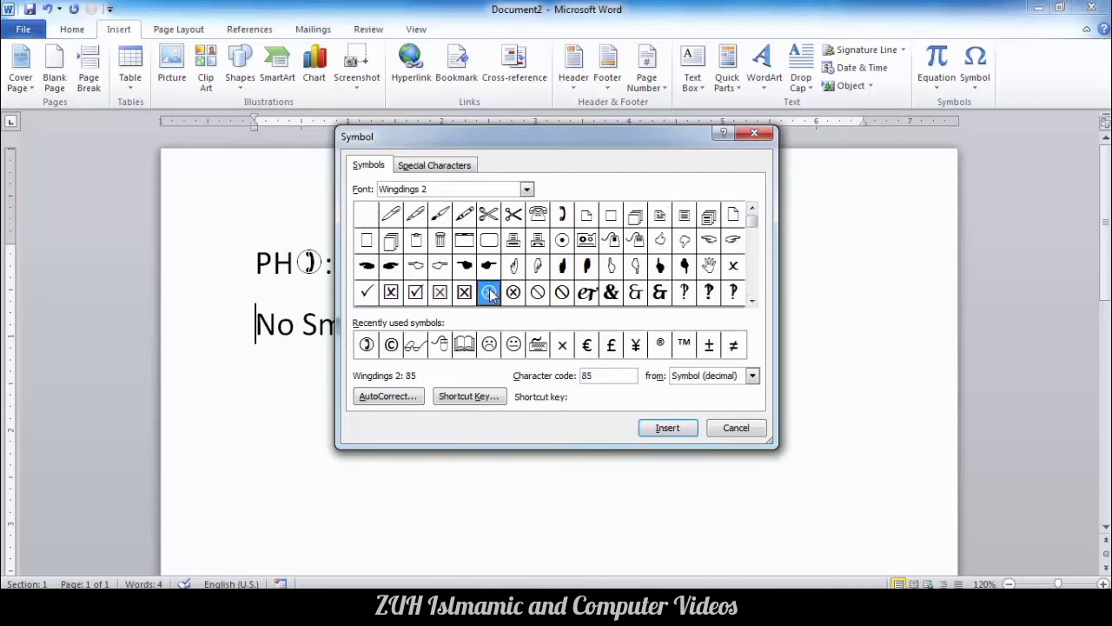
{"action": "left_click", "coordinate": [669, 429]}
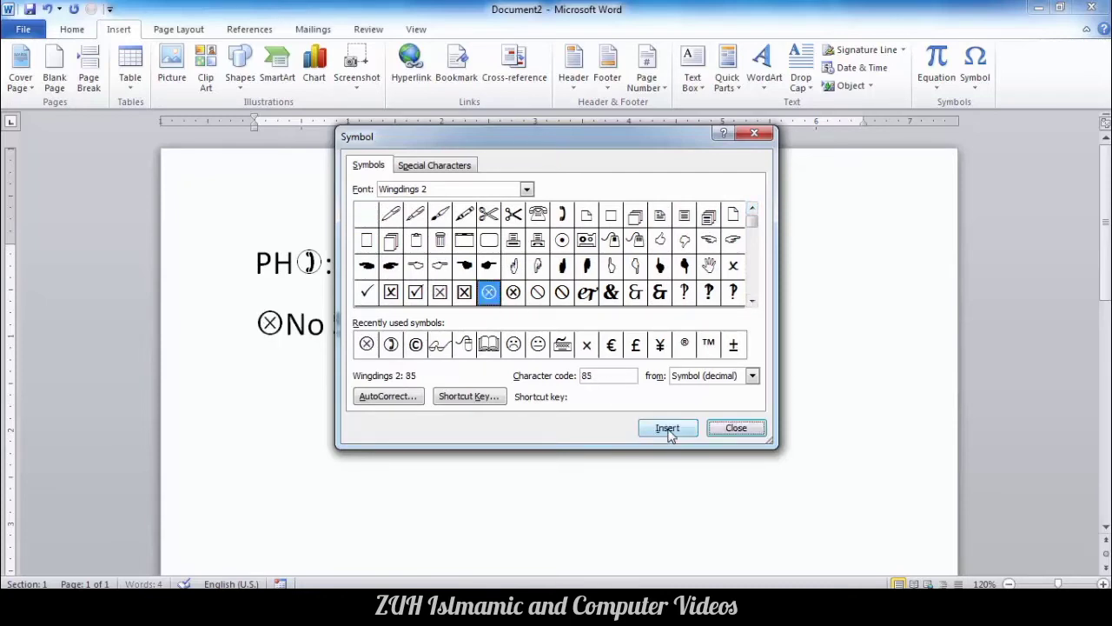
{"action": "left_click", "coordinate": [736, 427]}
Add a space after the circled cross and format the whole "No Smoking" line in red at 48 pt.
{"action": "left_click_drag", "start_coordinate": [461, 335], "coordinate": [257, 330]}
{"action": "left_click", "coordinate": [72, 29]}
{"action": "left_click", "coordinate": [320, 79]}
{"action": "left_click", "coordinate": [252, 57]}
{"action": "left_click", "coordinate": [252, 57]}
{"action": "left_click", "coordinate": [252, 57]}
{"action": "left_click", "coordinate": [683, 385]}
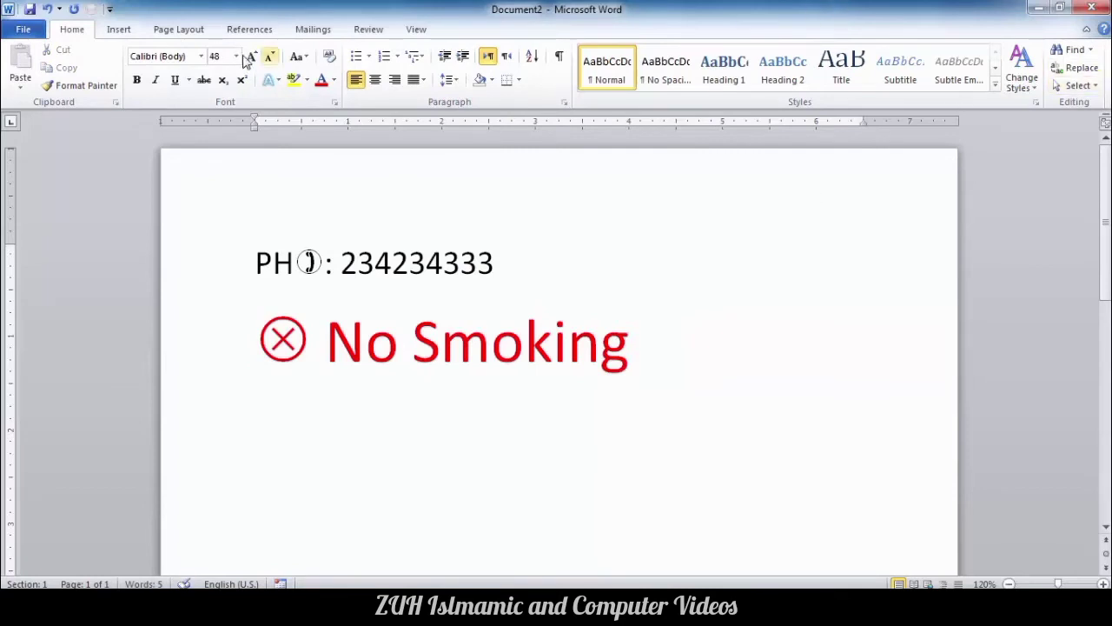
Add a line reading "Copy Right" followed by a space below the "No Smoking" line.
{"action": "left_click", "coordinate": [119, 29]}
{"action": "left_click", "coordinate": [974, 66]}
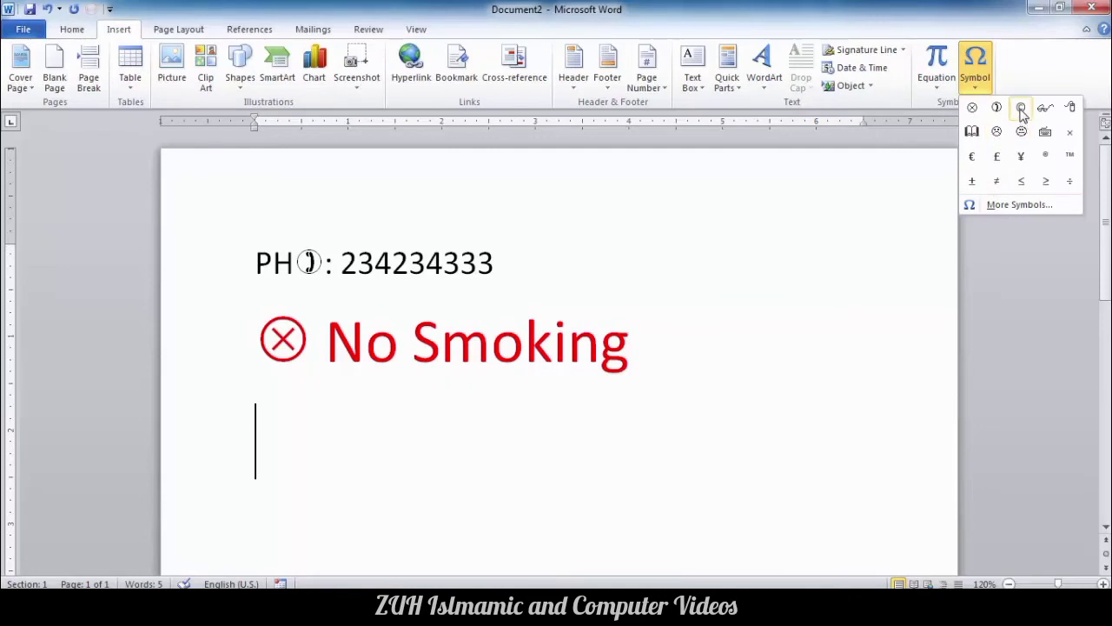
{"action": "left_click", "coordinate": [533, 403]}
{"action": "type", "text": "C"}
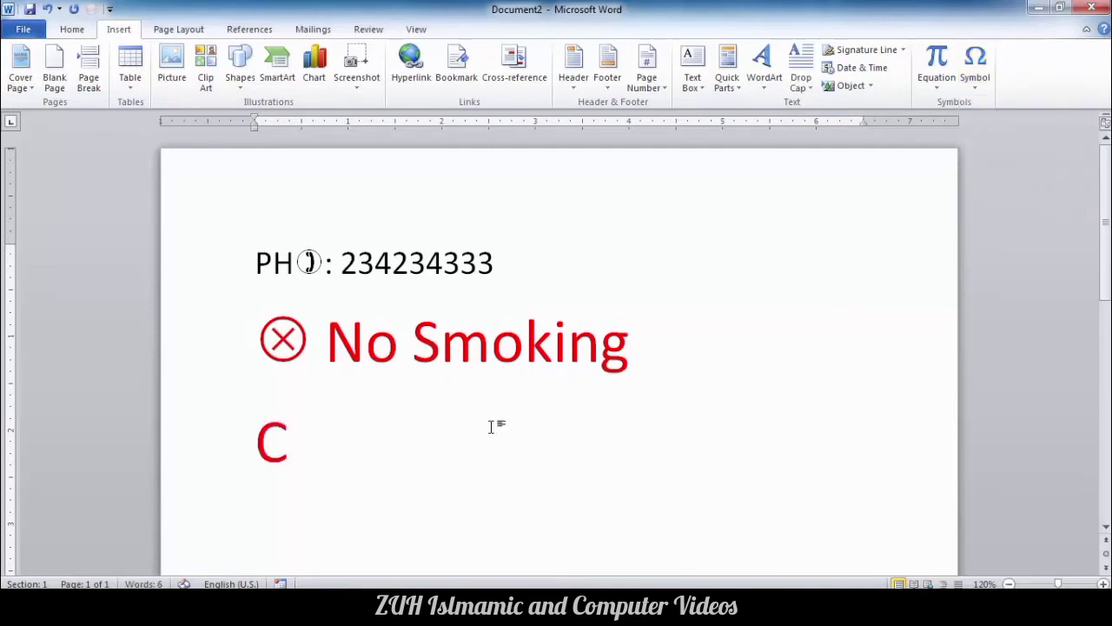
{"action": "type", "text": "opy Righ"}
{"action": "key", "text": "BackSpace"}
{"action": "type", "text": "ht"}
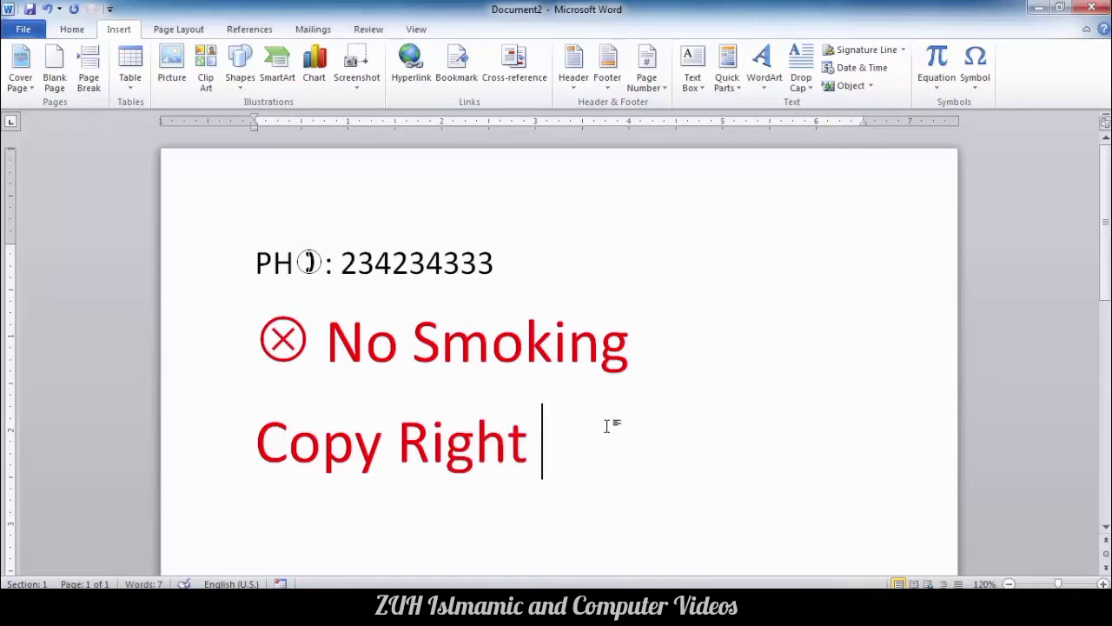
Insert the recently used Copyright Sign © (character code 00A9) after "Copy Right" and close the symbol dialog.
{"action": "left_click", "coordinate": [974, 68]}
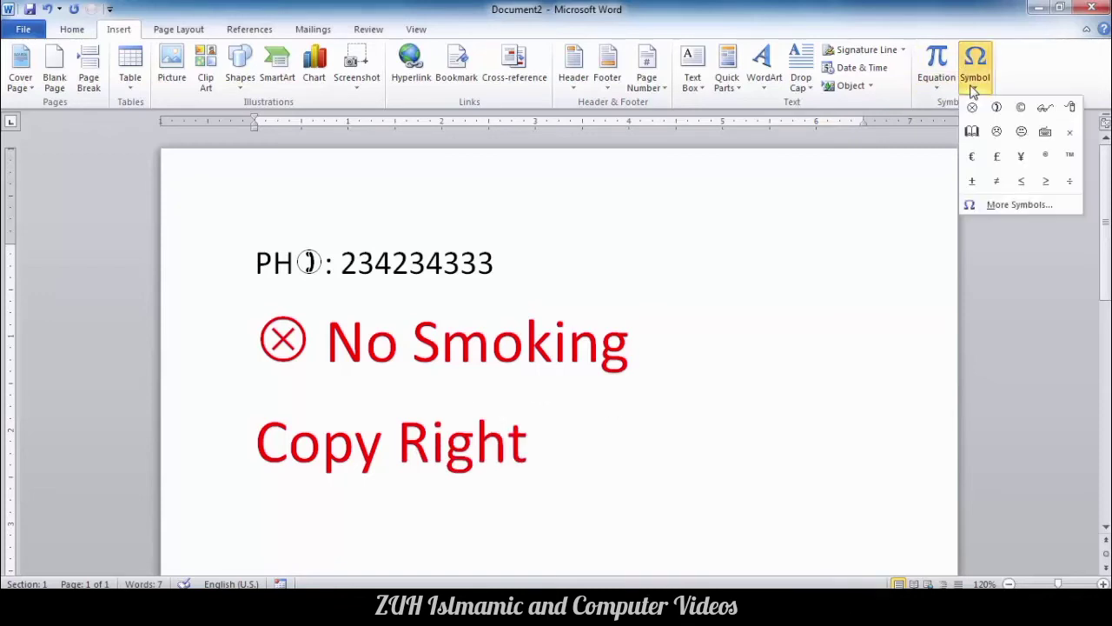
{"action": "left_click", "coordinate": [997, 206]}
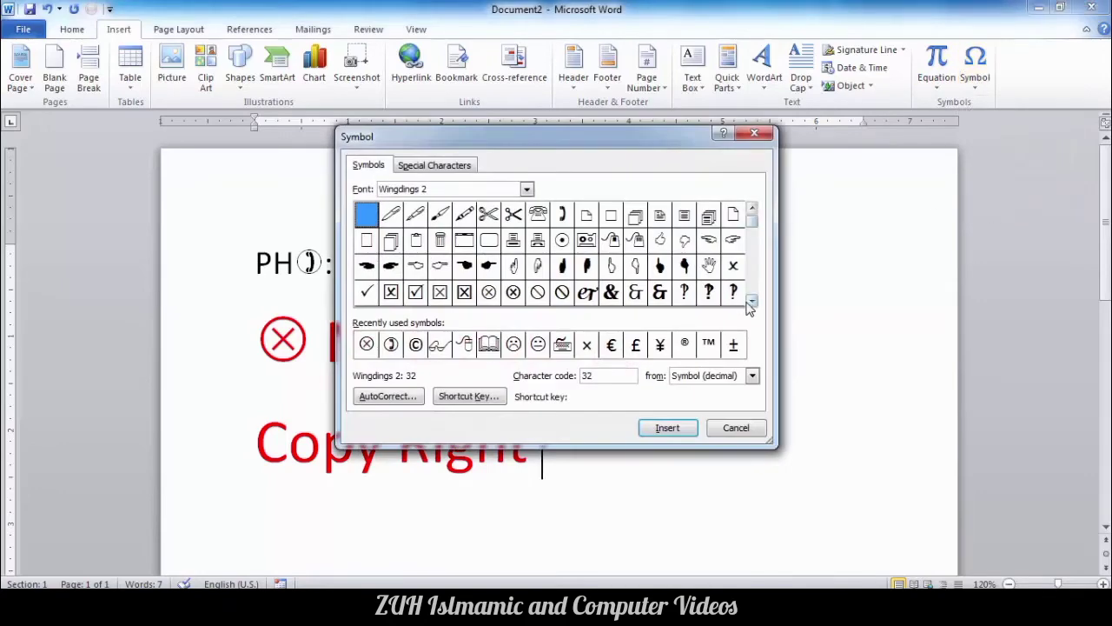
{"action": "left_click", "coordinate": [415, 344]}
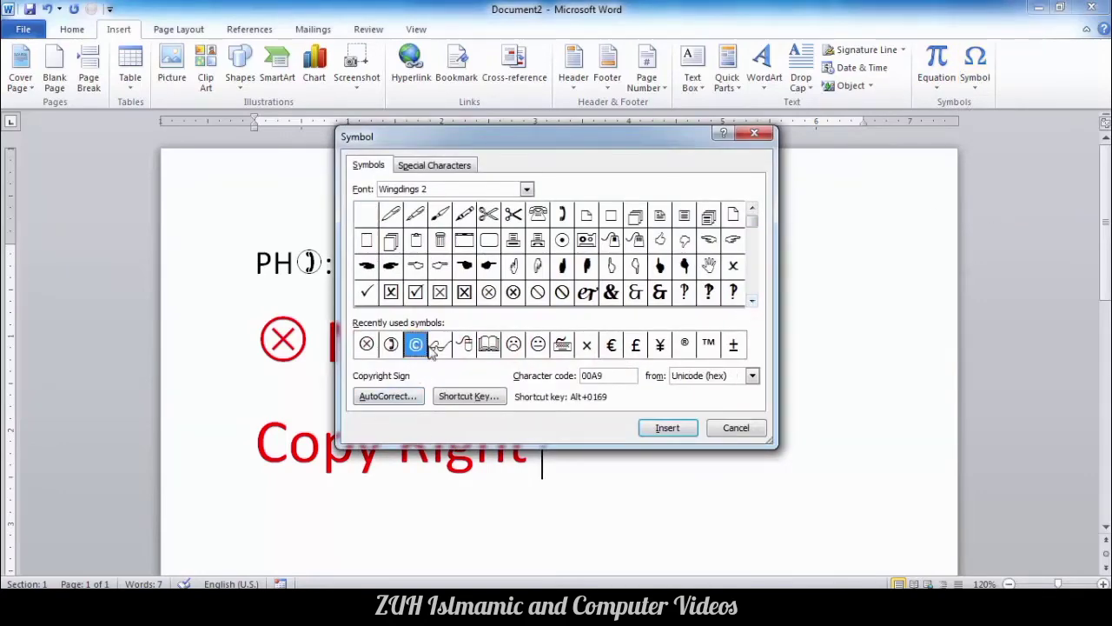
{"action": "left_click", "coordinate": [667, 428]}
{"action": "left_click", "coordinate": [735, 426]}
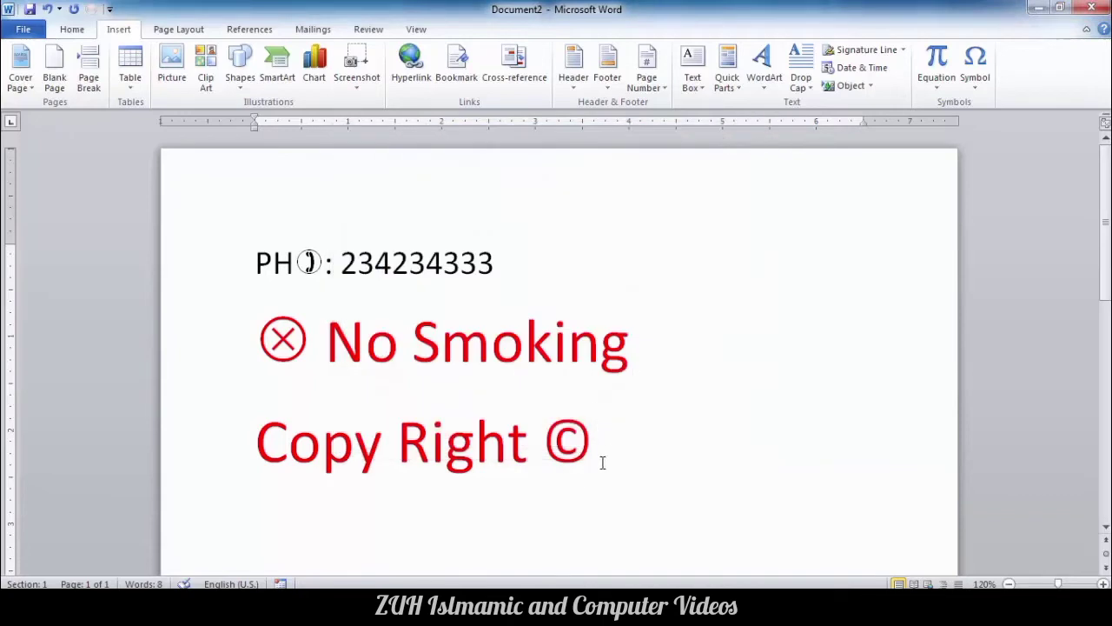
Change the font colour of the "Copy Right ©" line to a blue theme colour.
{"action": "triple_click", "coordinate": [496, 415]}
{"action": "left_click", "coordinate": [72, 28]}
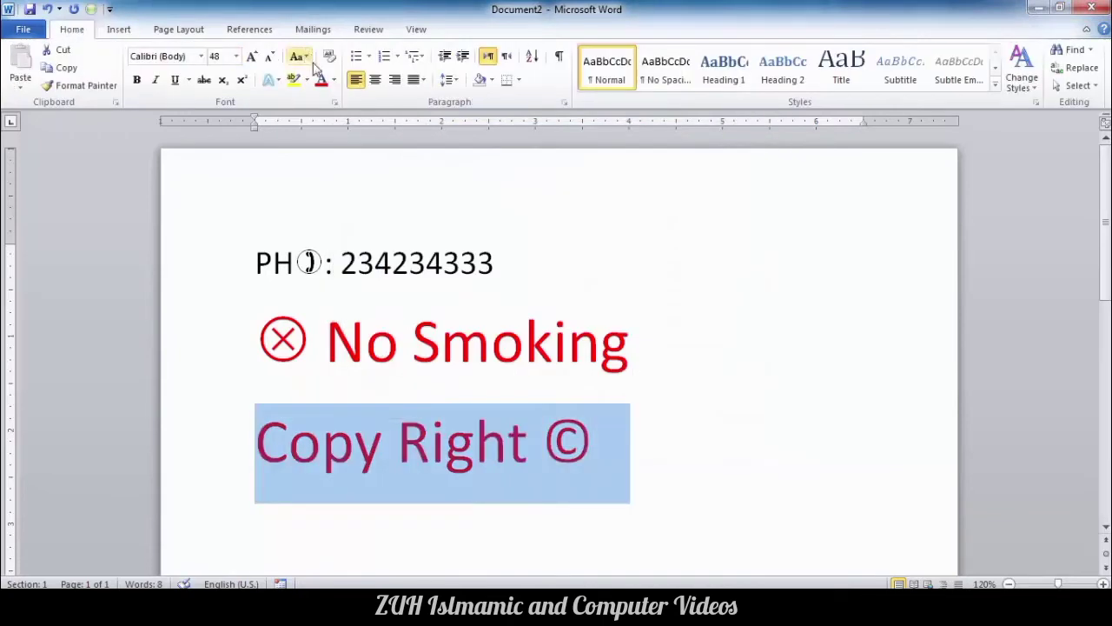
{"action": "left_click", "coordinate": [334, 79]}
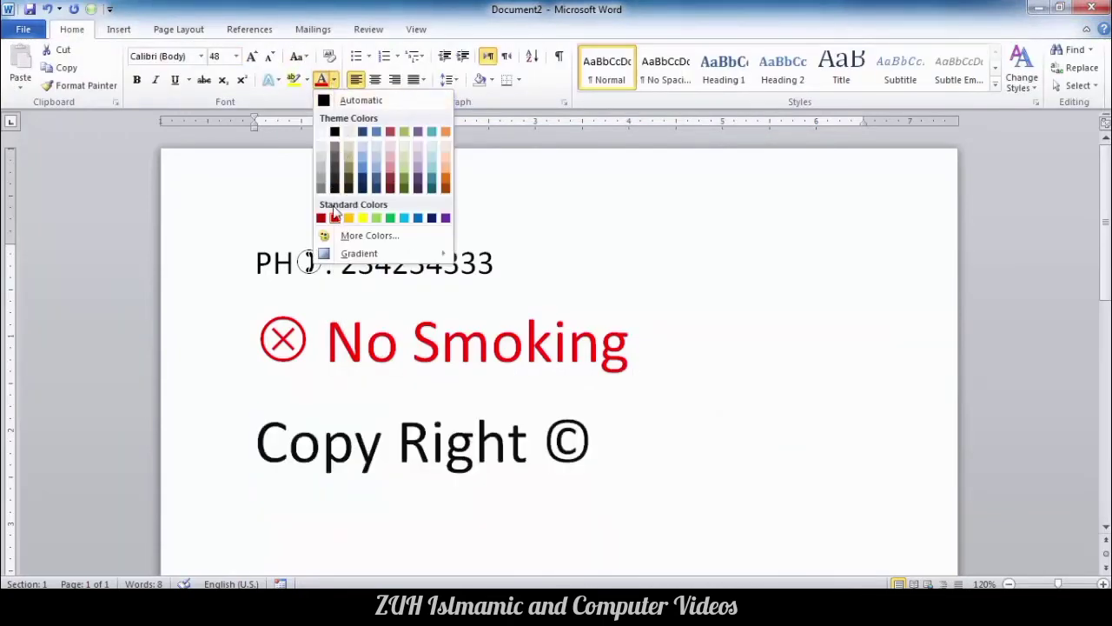
{"action": "left_click", "coordinate": [363, 165]}
Add a new line reading "Mountain DEW" below the "Copy Right ©" line.
{"action": "left_click", "coordinate": [613, 442]}
{"action": "key", "text": "Return"}
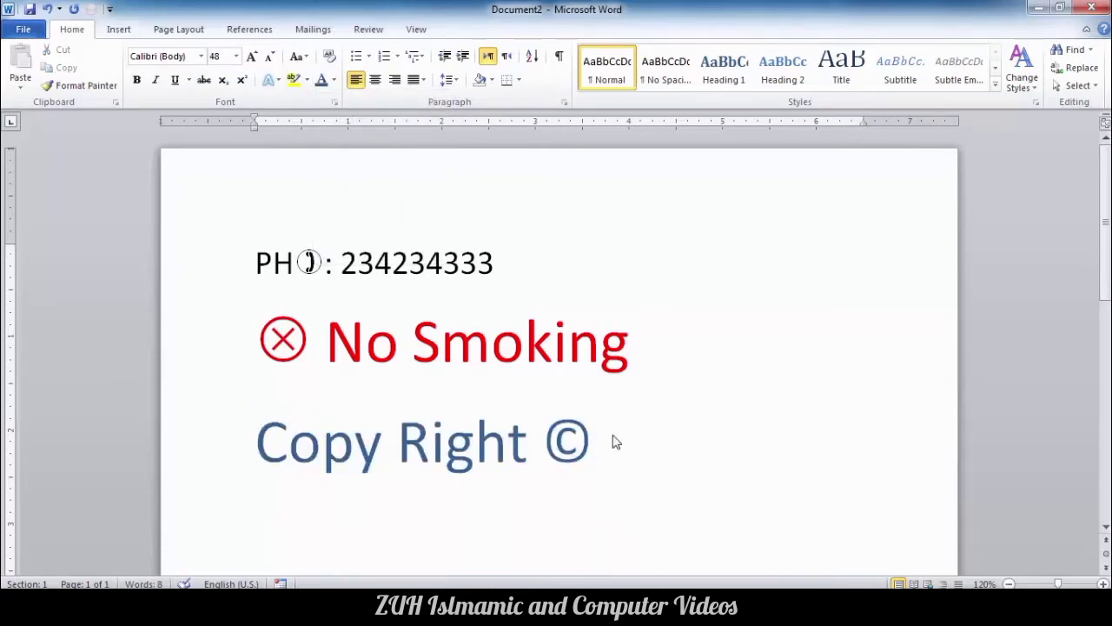
{"action": "type", "text": "P"}
{"action": "key", "text": "BackSpace"}
{"action": "type", "text": "Mountain DEW"}
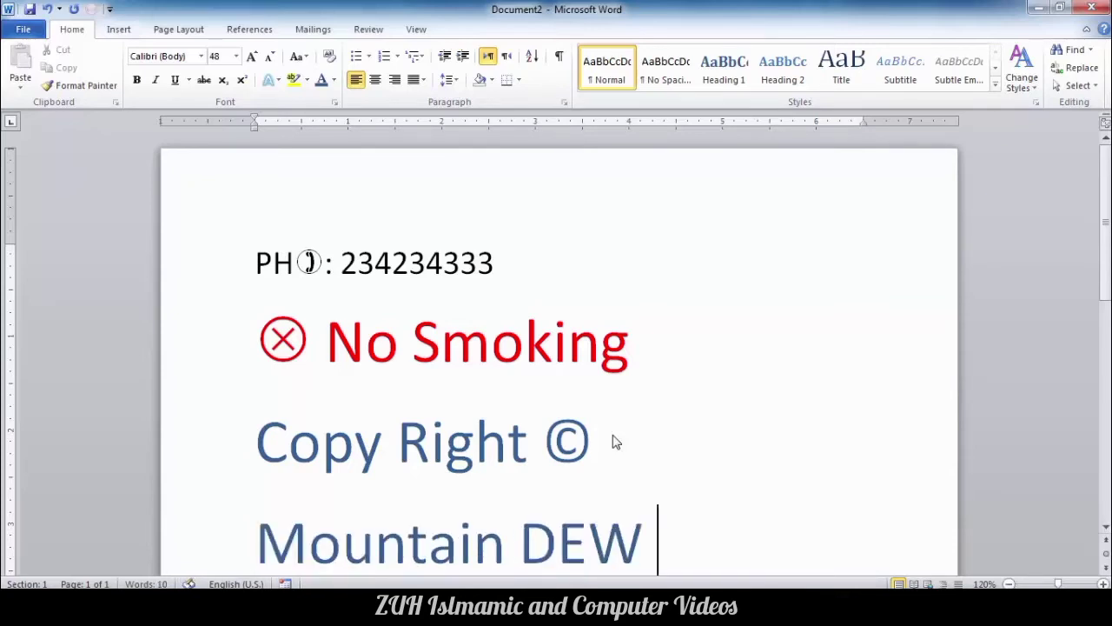
Insert the trademark symbol ™ after "Mountain DEW" and start a new line.
{"action": "scroll", "coordinate": [692, 472], "scroll_direction": "down", "scroll_amount": 1}
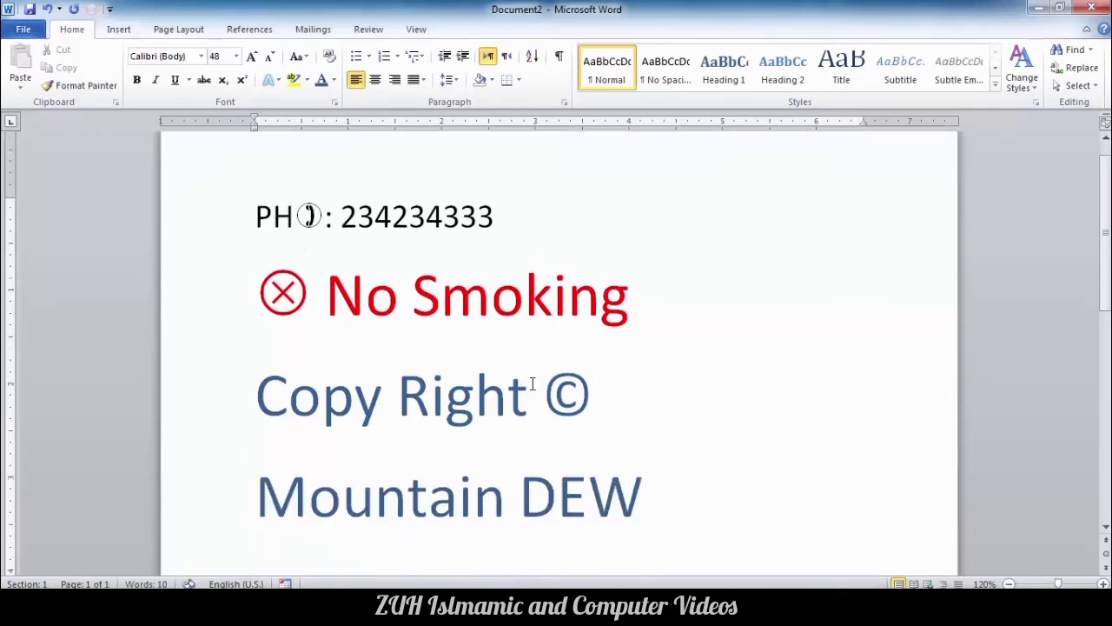
{"action": "left_click", "coordinate": [119, 29]}
{"action": "left_click", "coordinate": [973, 76]}
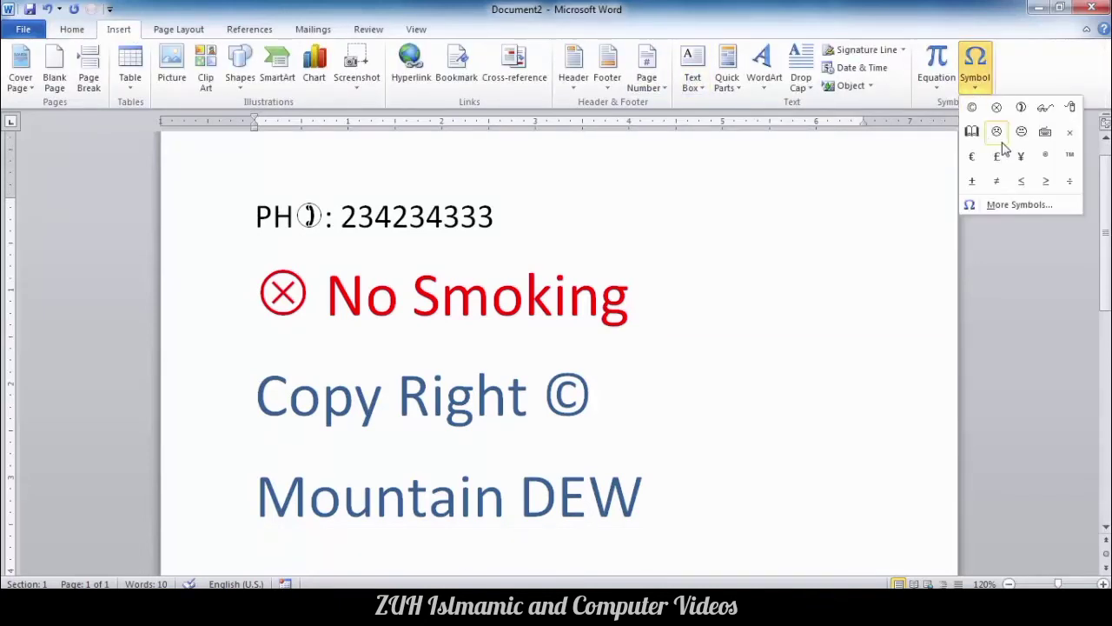
{"action": "left_click", "coordinate": [1070, 157]}
{"action": "key", "text": "Return"}
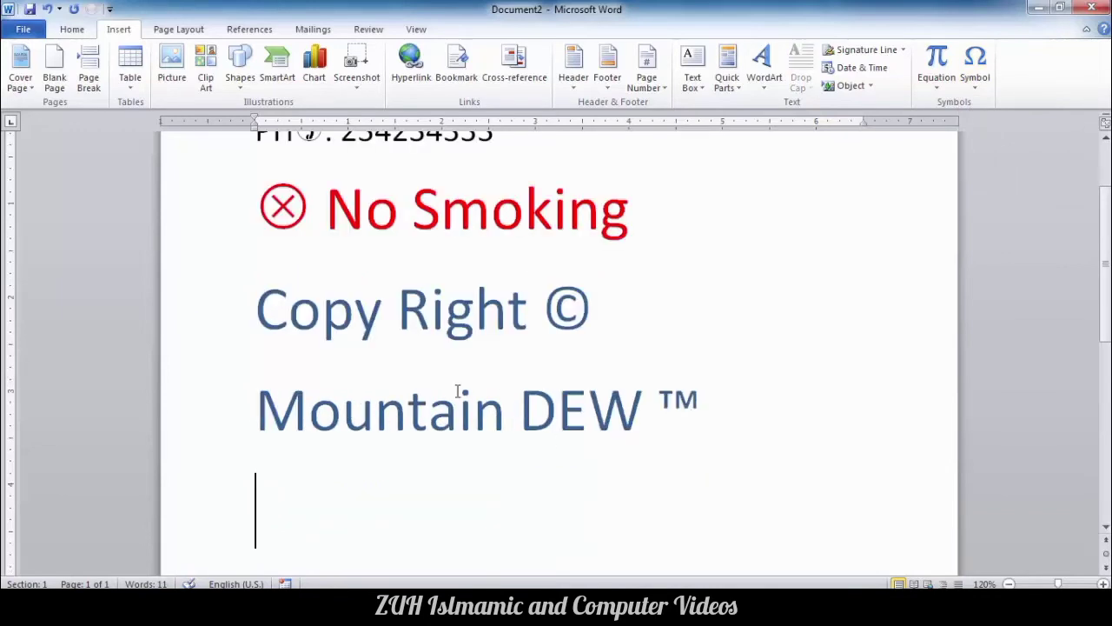
Examine the normal text characters and other fonts in the full symbol dialog, and close it without inserting anything.
{"action": "left_click", "coordinate": [977, 73]}
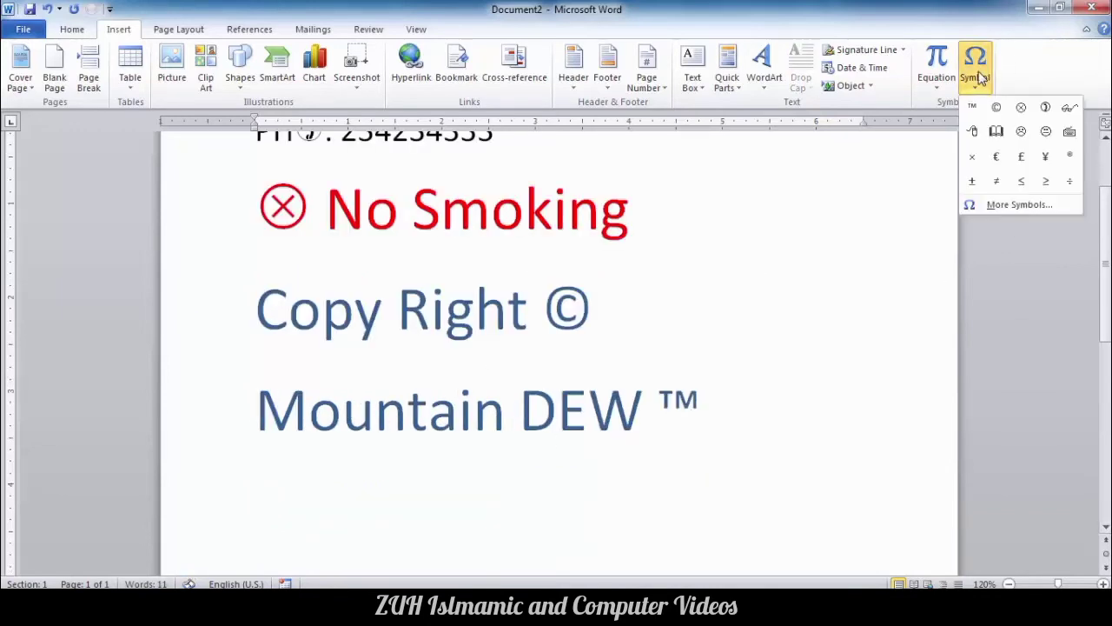
{"action": "left_click", "coordinate": [1015, 209]}
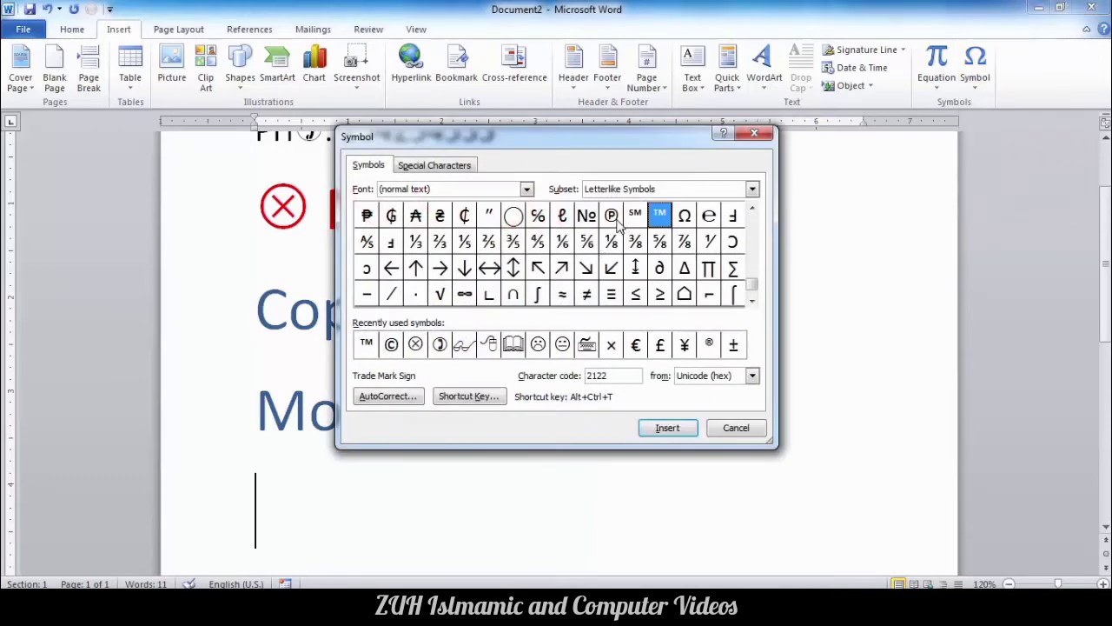
{"action": "scroll", "coordinate": [635, 217], "scroll_direction": "up", "scroll_amount": 15}
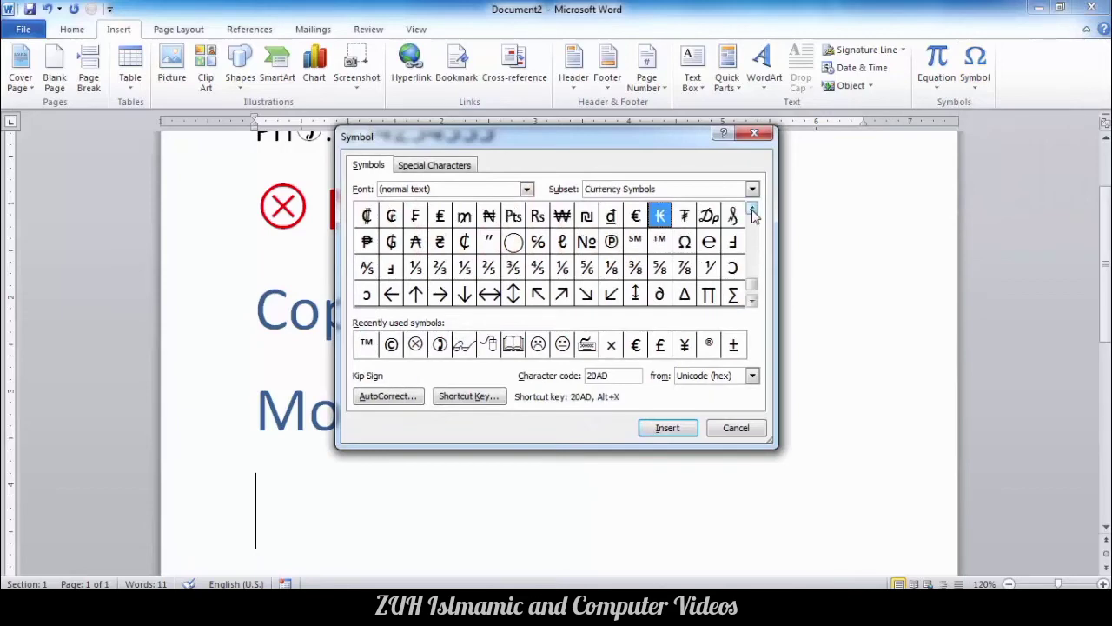
{"action": "left_click", "coordinate": [526, 188]}
{"action": "left_click_drag", "start_coordinate": [527, 220], "coordinate": [528, 255]}
{"action": "left_click", "coordinate": [469, 247]}
{"action": "left_click", "coordinate": [685, 267]}
{"action": "left_click", "coordinate": [753, 302]}
{"action": "left_click", "coordinate": [526, 188]}
{"action": "left_click", "coordinate": [469, 257]}
{"action": "left_click_drag", "start_coordinate": [752, 288], "coordinate": [752, 220]}
{"action": "left_click", "coordinate": [752, 302]}
{"action": "left_click", "coordinate": [527, 189]}
{"action": "left_click", "coordinate": [469, 268]}
{"action": "left_click_drag", "start_coordinate": [752, 270], "coordinate": [753, 220]}
{"action": "left_click", "coordinate": [734, 427]}
{"action": "left_click", "coordinate": [975, 68]}
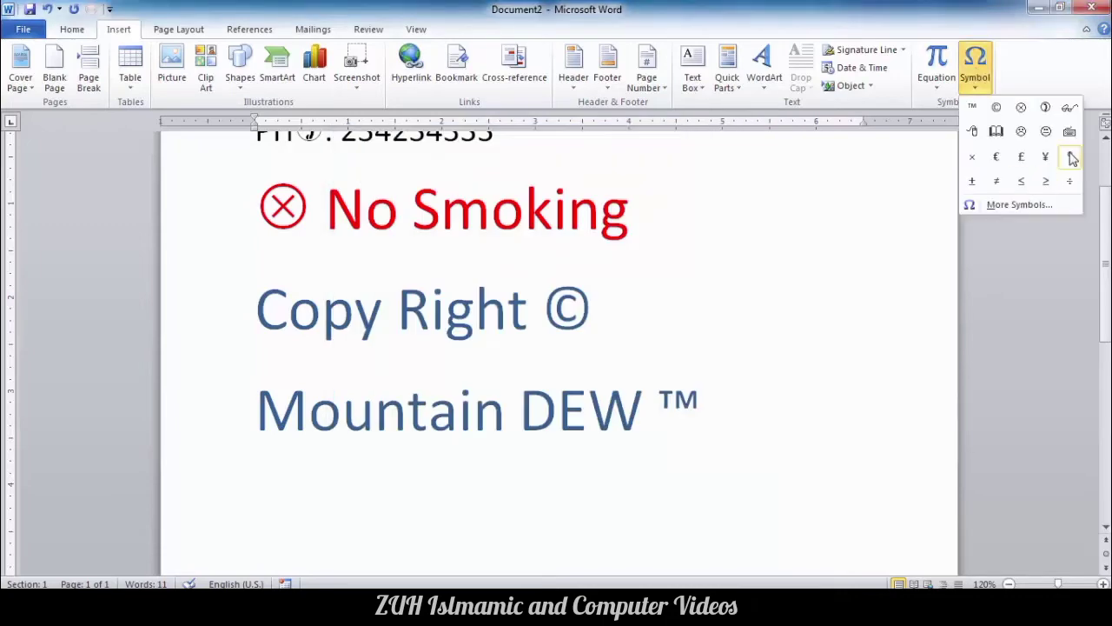
{"action": "left_click", "coordinate": [1070, 156]}
{"action": "key", "text": "BackSpace"}
{"action": "type", "text": "Reginster"}
{"action": "key", "text": "BackSpace"}
{"action": "key", "text": "BackSpace"}
{"action": "key", "text": "BackSpace"}
{"action": "key", "text": "BackSpace"}
{"action": "key", "text": "BackSpace"}
{"action": "key", "text": "BackSpace"}
{"action": "key", "text": "BackSpace"}
{"action": "key", "text": "BackSpace"}
{"action": "key", "text": "BackSpace"}
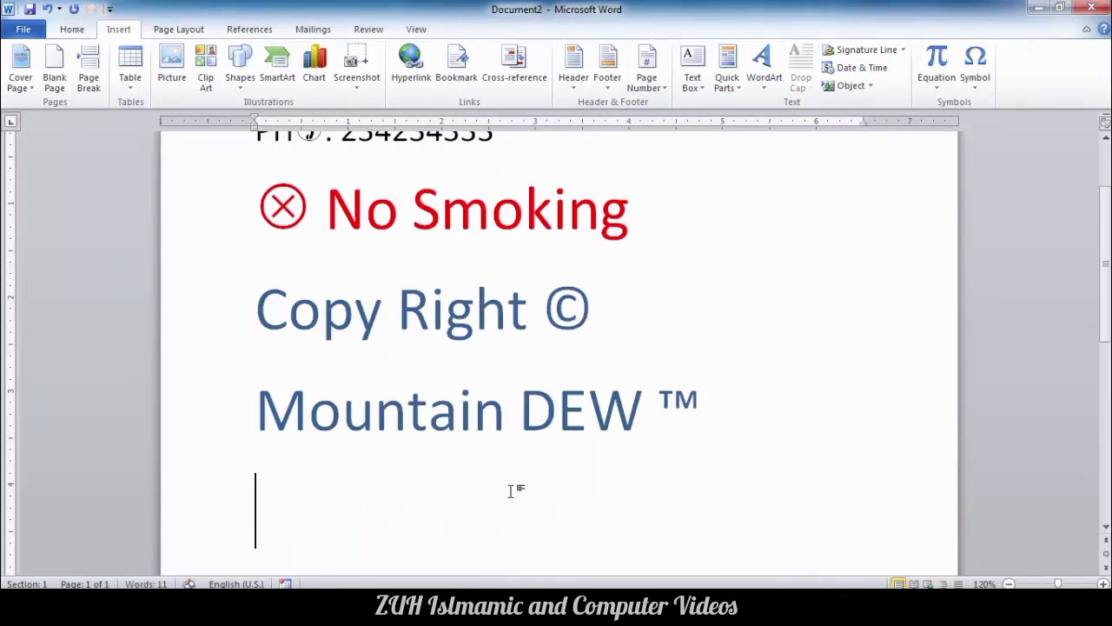
Enter "MCI" on the line below "Mountain DEW ™" and insert the registered symbol ® right after it.
{"action": "type", "text": "MCI"}
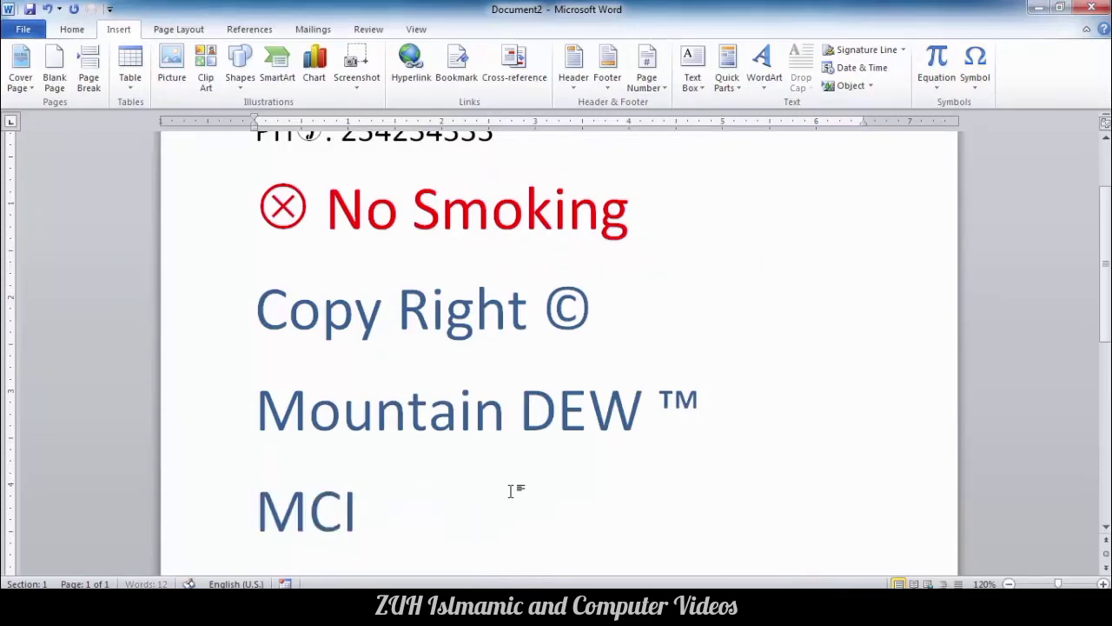
{"action": "left_click", "coordinate": [977, 77]}
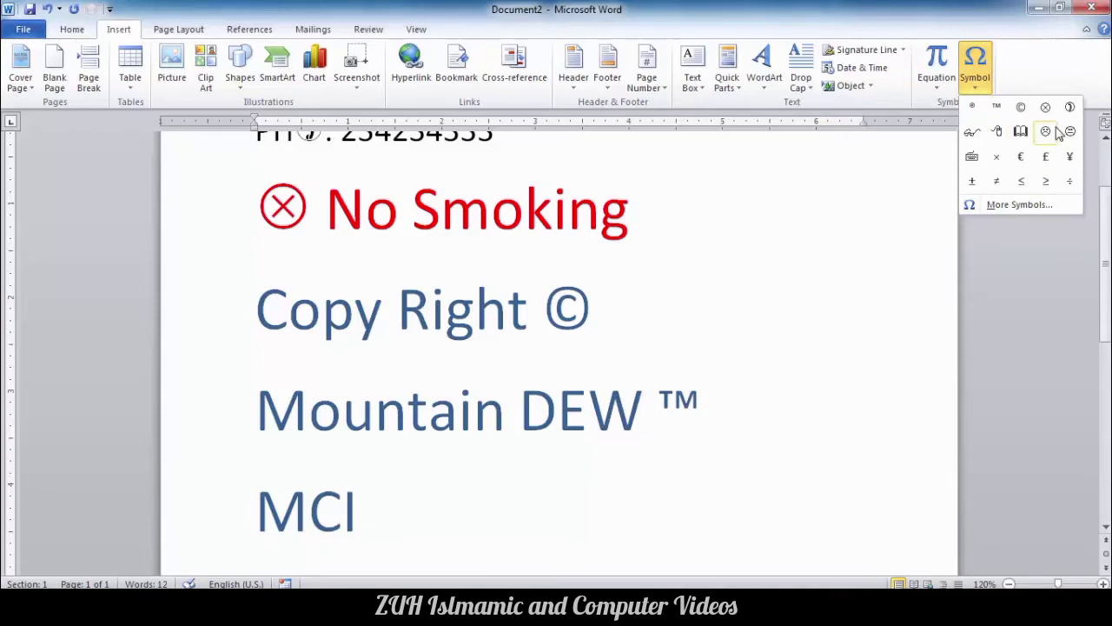
{"action": "left_click", "coordinate": [966, 106]}
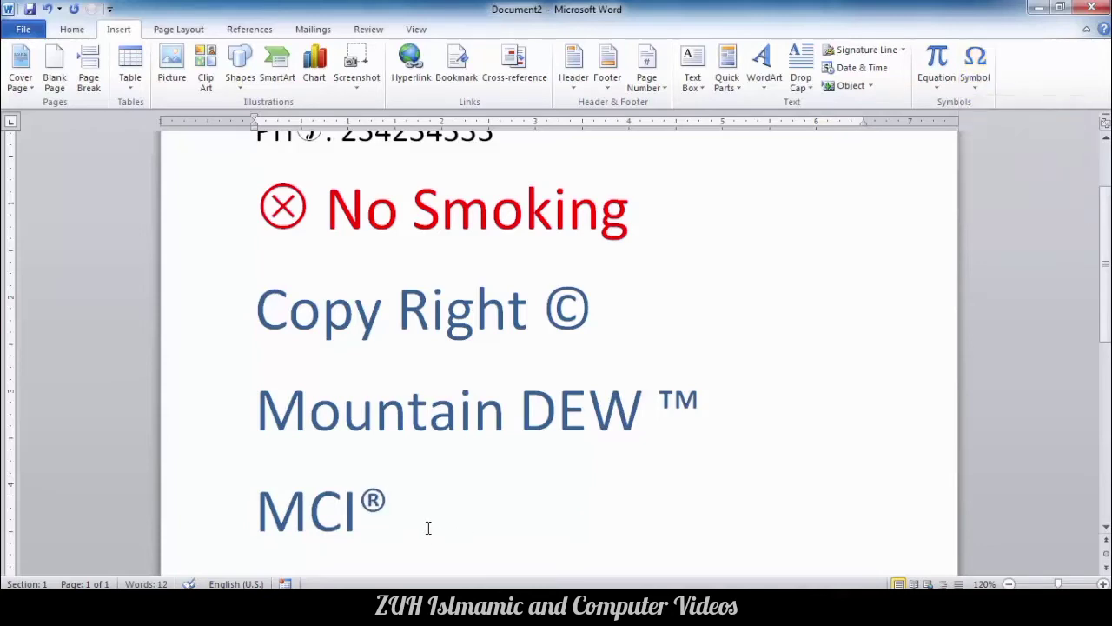
Delete the © after "Copy Right" and re-enter it with the AutoCorrect text "(c)".
{"action": "left_click", "coordinate": [582, 306]}
{"action": "key", "text": "BackSpace"}
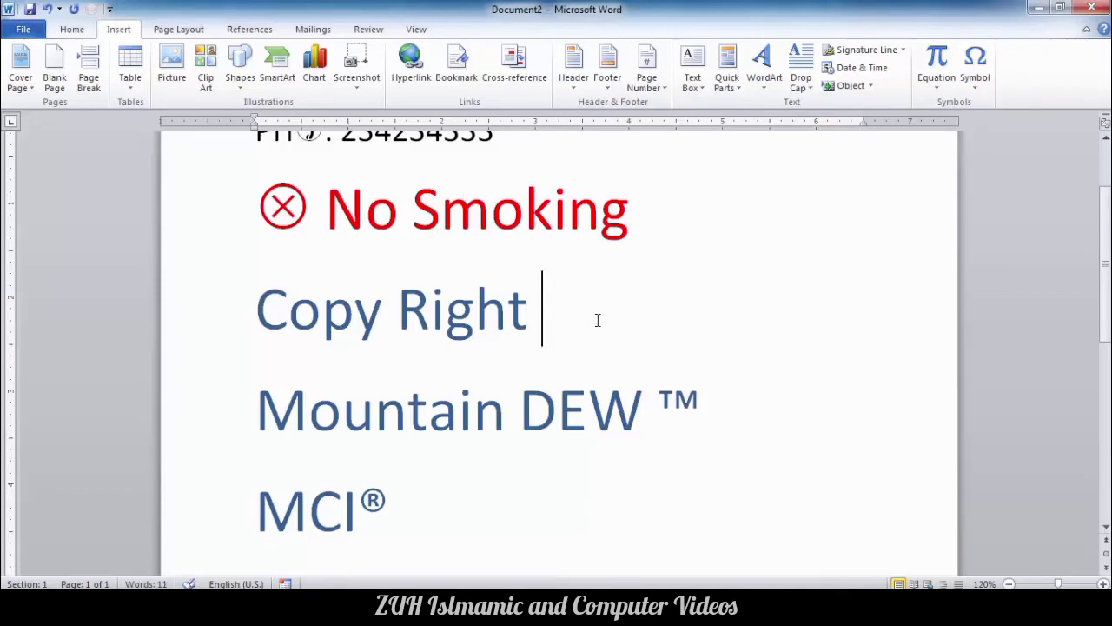
{"action": "type", "text": "(c)"}
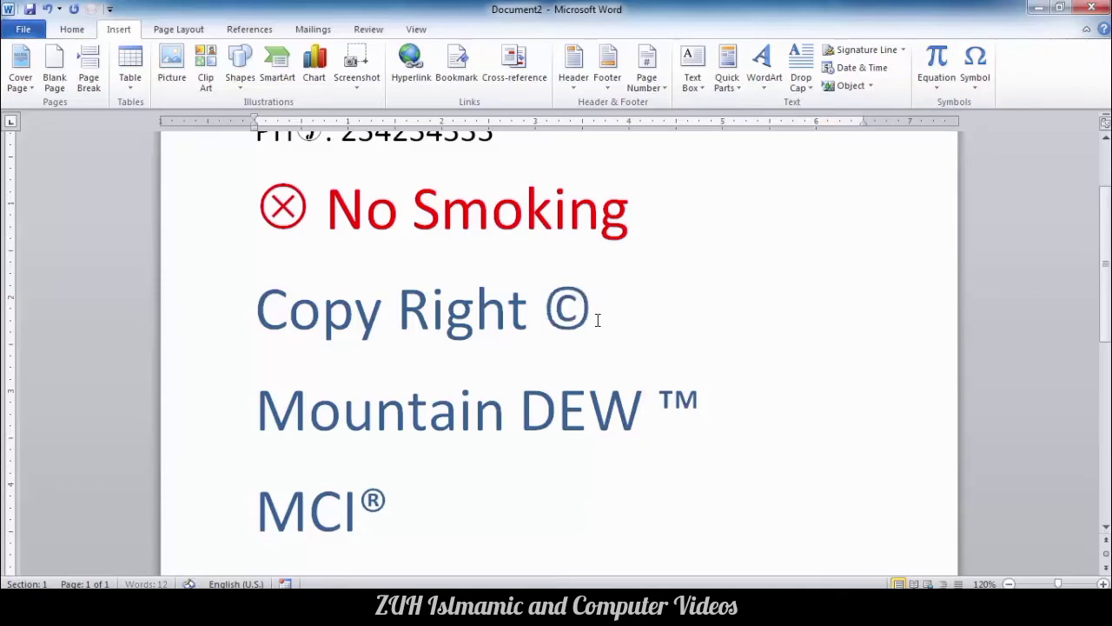
Delete the ™ after "Mountain DEW" and the ® after "MCI", and re-enter them with the AutoCorrect texts "(tm)" and "(r)".
{"action": "left_click", "coordinate": [716, 409]}
{"action": "key", "text": "BackSpace"}
{"action": "type", "text": "(tm)"}
{"action": "left_click", "coordinate": [422, 523]}
{"action": "key", "text": "BackSpace"}
{"action": "type", "text": "(4"}
{"action": "key", "text": "BackSpace"}
{"action": "type", "text": "r)"}
Delete the ©, ™ and ® symbols at the ends of their lines and reinsert each with its built-in keyboard shortcut.
{"action": "left_click", "coordinate": [627, 306]}
{"action": "key", "text": "BackSpace"}
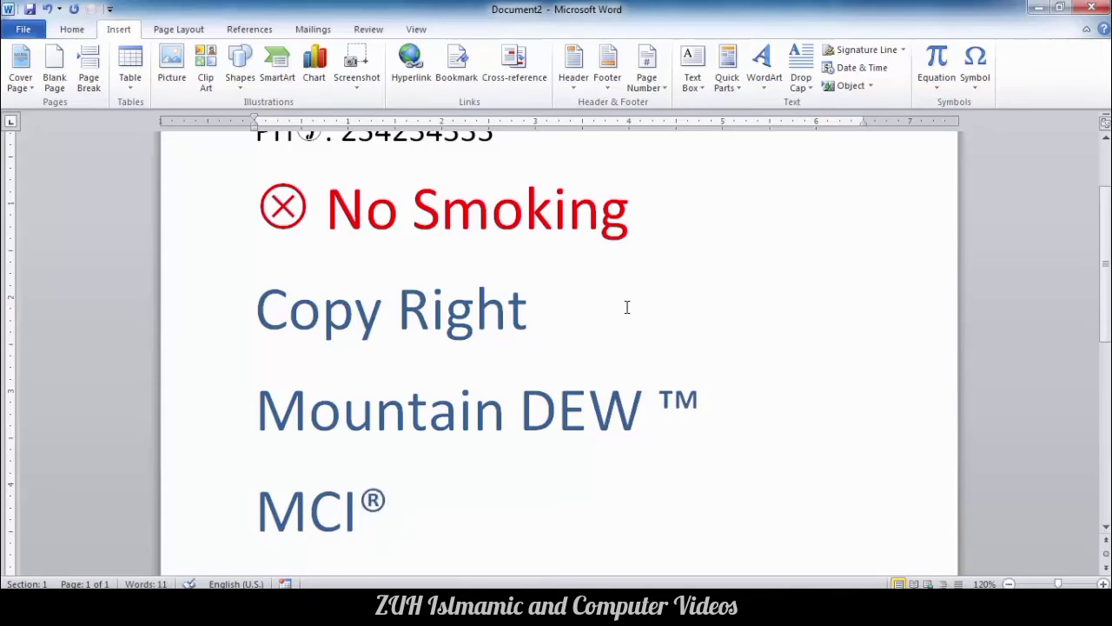
{"action": "key", "text": "ctrl+alt+c"}
{"action": "left_click", "coordinate": [724, 396]}
{"action": "key", "text": "BackSpace"}
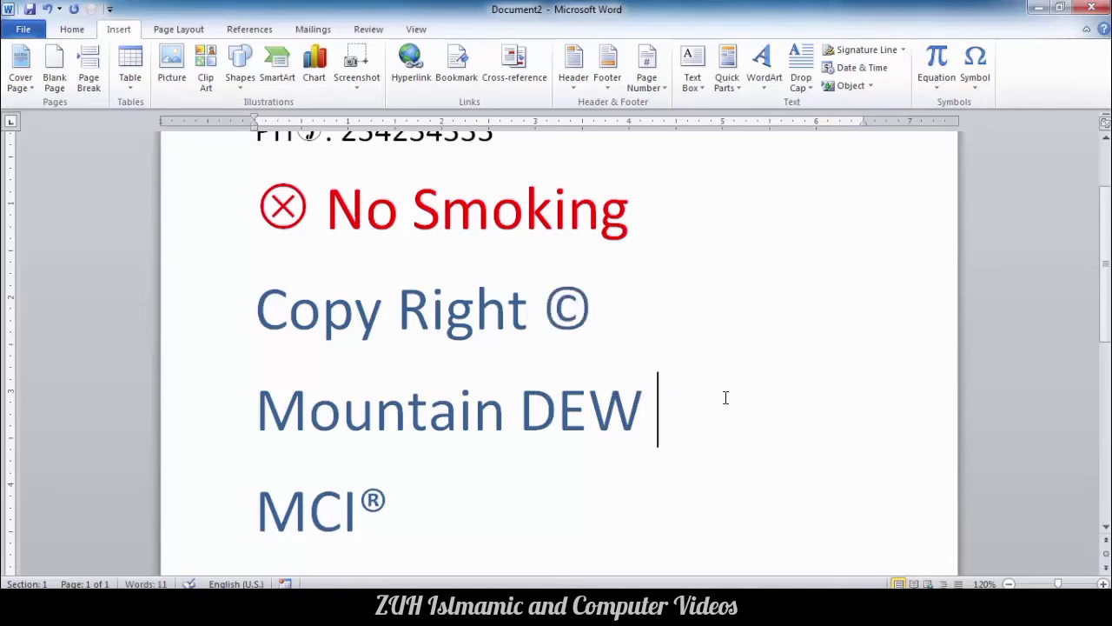
{"action": "key", "text": "ctrl+alt+t"}
{"action": "left_click", "coordinate": [484, 509]}
{"action": "key", "text": "BackSpace"}
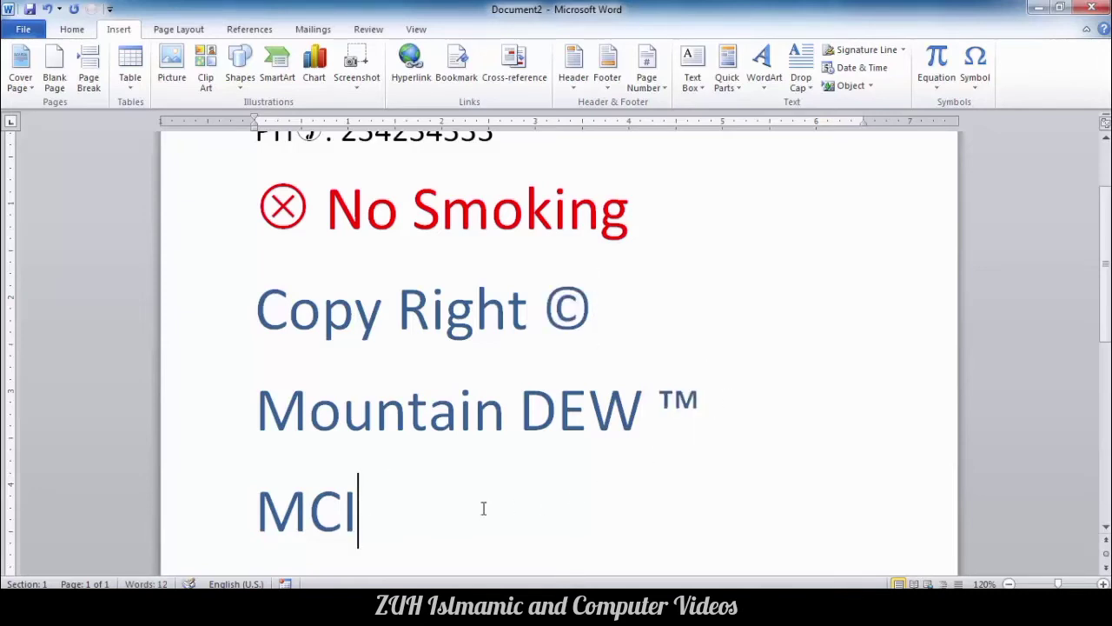
{"action": "key", "text": "ctrl+alt+r"}
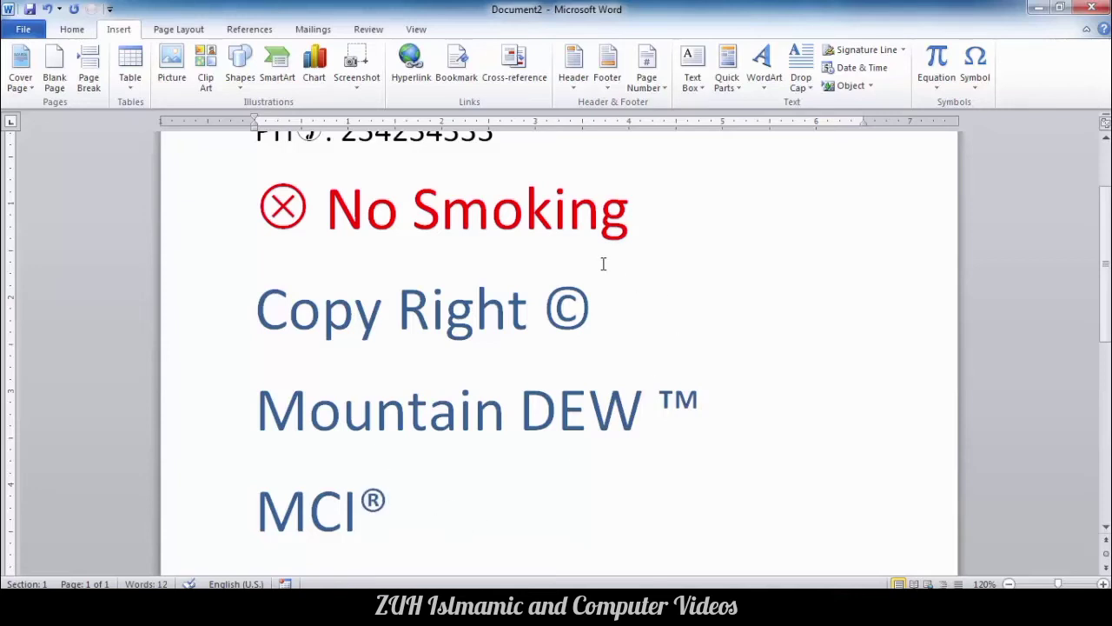
Clear the whole document and add an AutoCorrect entry that replaces "book" with the Wingdings open-book symbol.
{"action": "key", "text": "ctrl+a"}
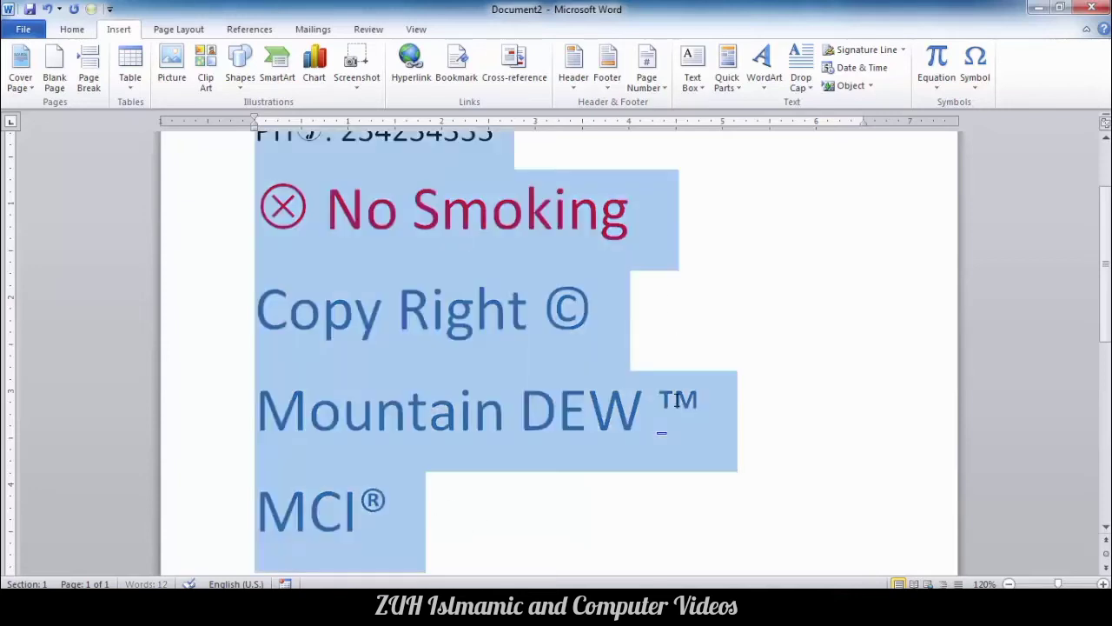
{"action": "key", "text": "Delete"}
{"action": "left_click", "coordinate": [975, 70]}
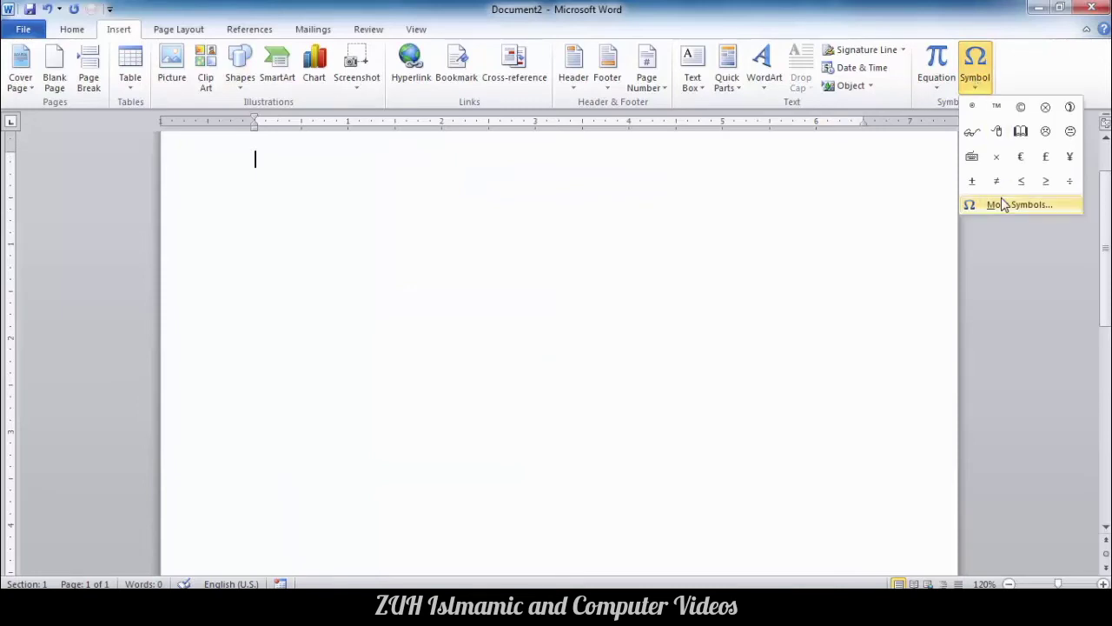
{"action": "left_click", "coordinate": [1001, 205]}
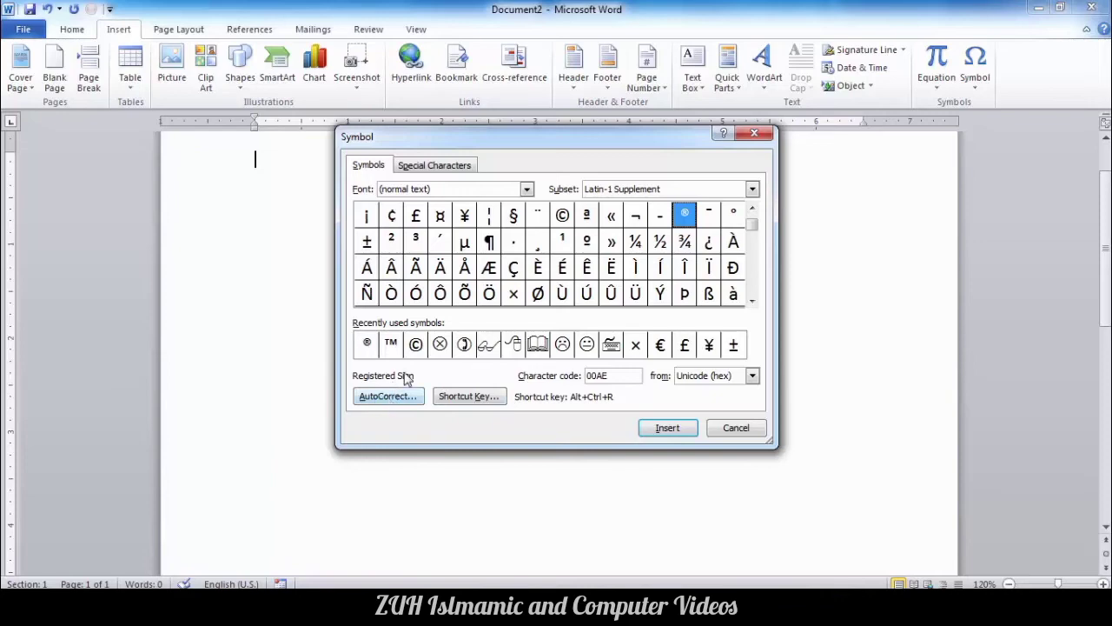
{"action": "left_click", "coordinate": [537, 346]}
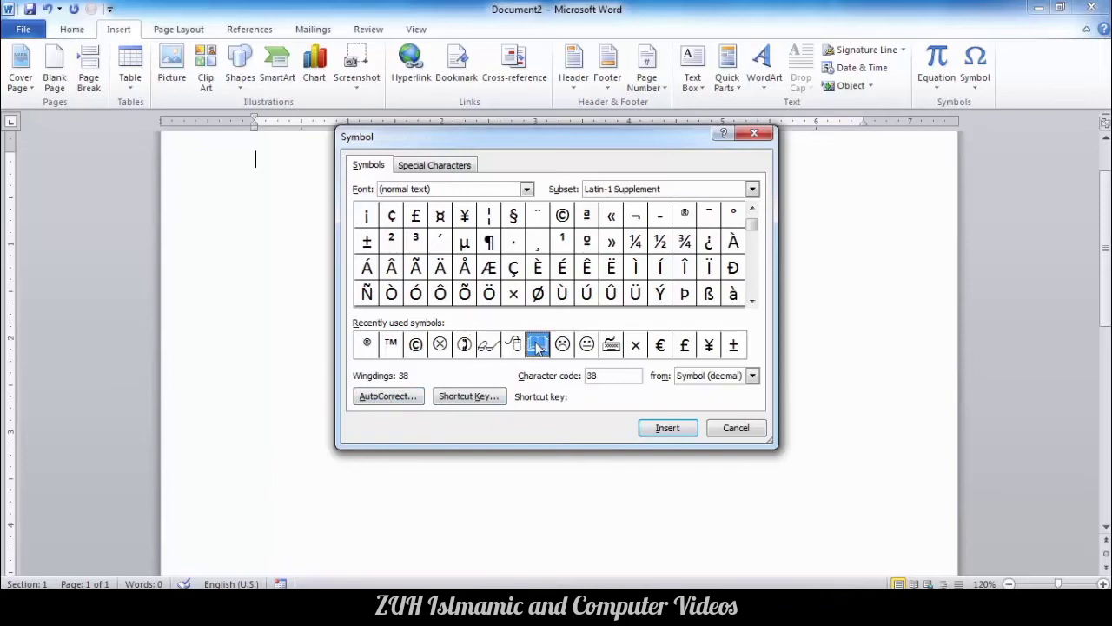
{"action": "left_click", "coordinate": [405, 397]}
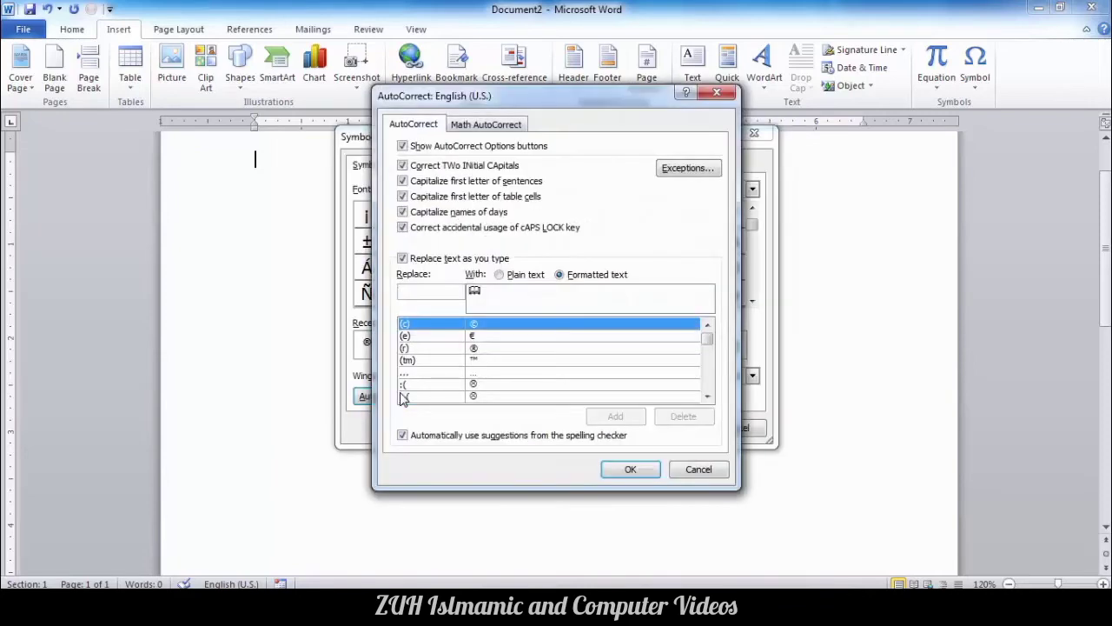
{"action": "type", "text": "book"}
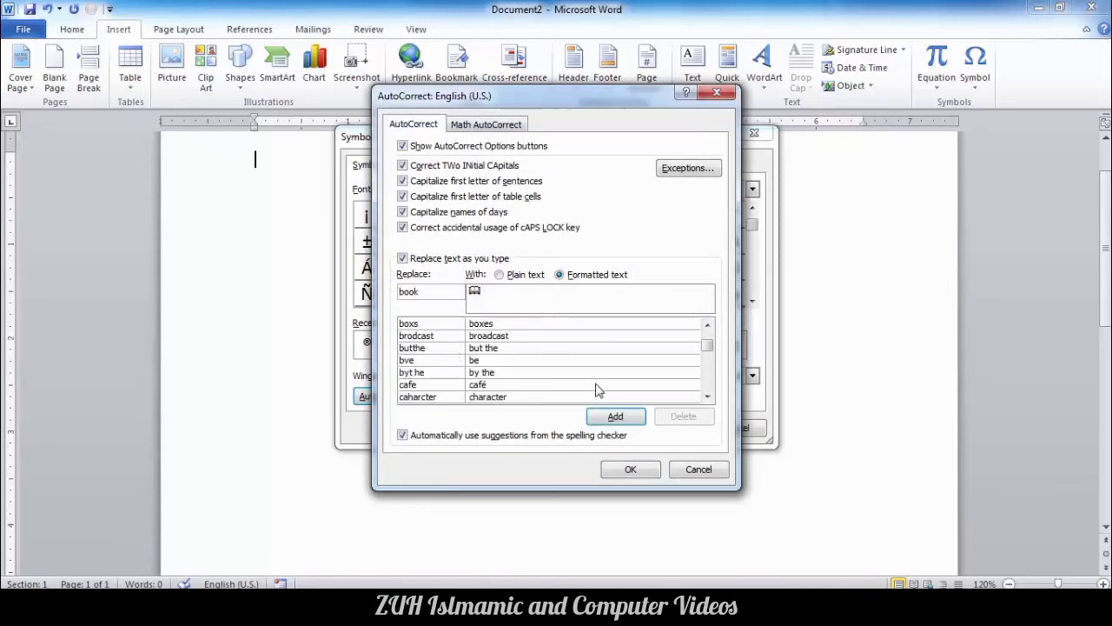
{"action": "left_click", "coordinate": [611, 416]}
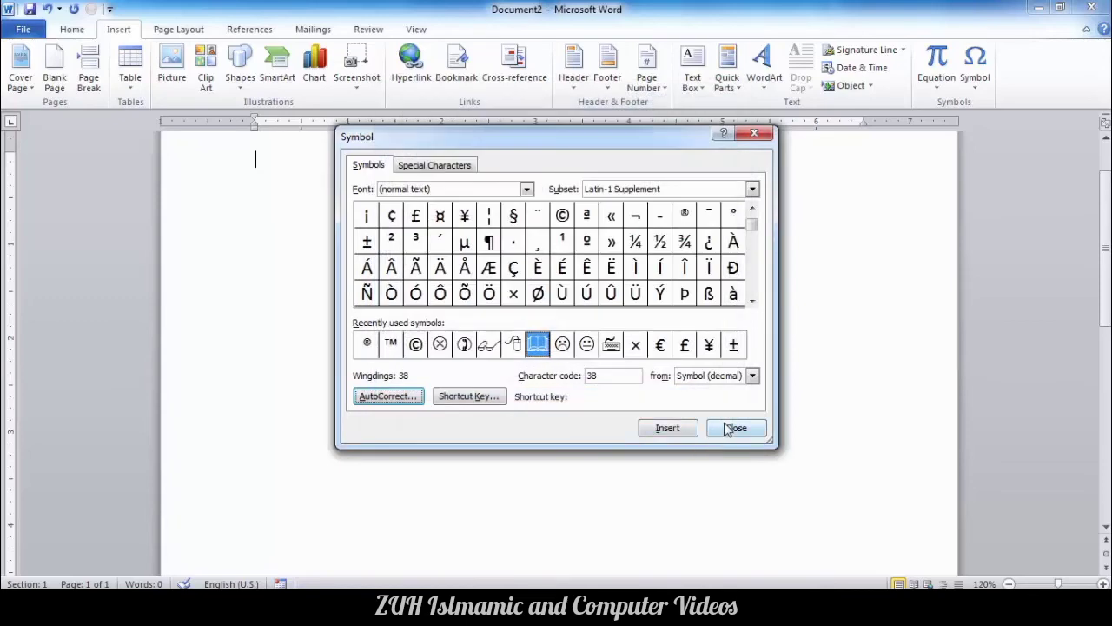
{"action": "left_click", "coordinate": [730, 427]}
Enter "book" on three consecutive lines to try out the new AutoCorrect entry.
{"action": "type", "text": "book"}
{"action": "key", "text": "Return"}
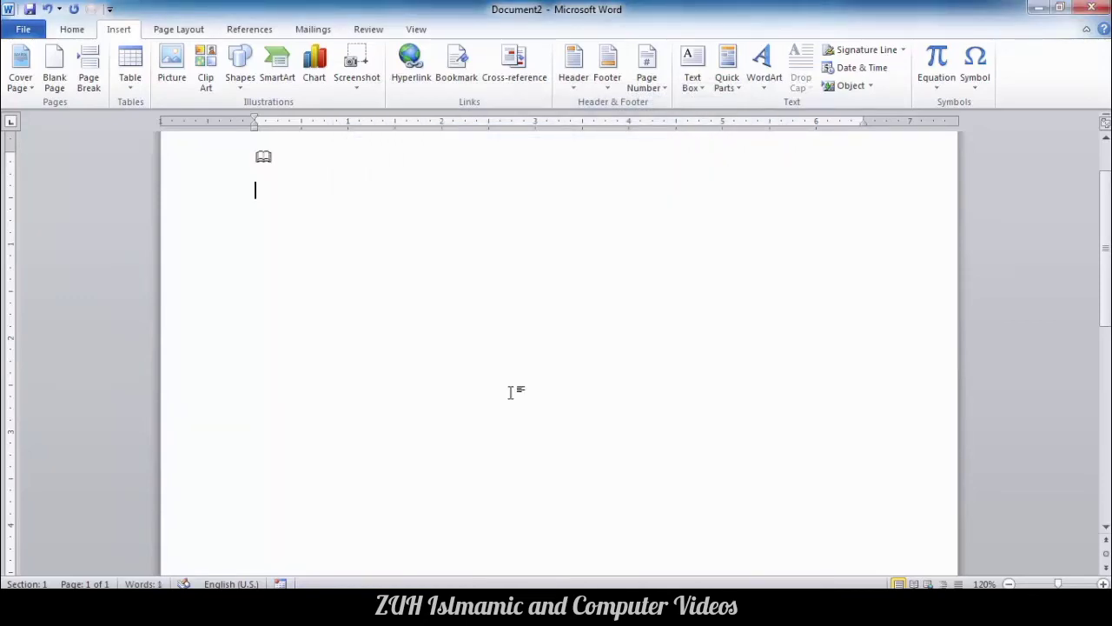
{"action": "type", "text": "bbook"}
{"action": "key", "text": "Return"}
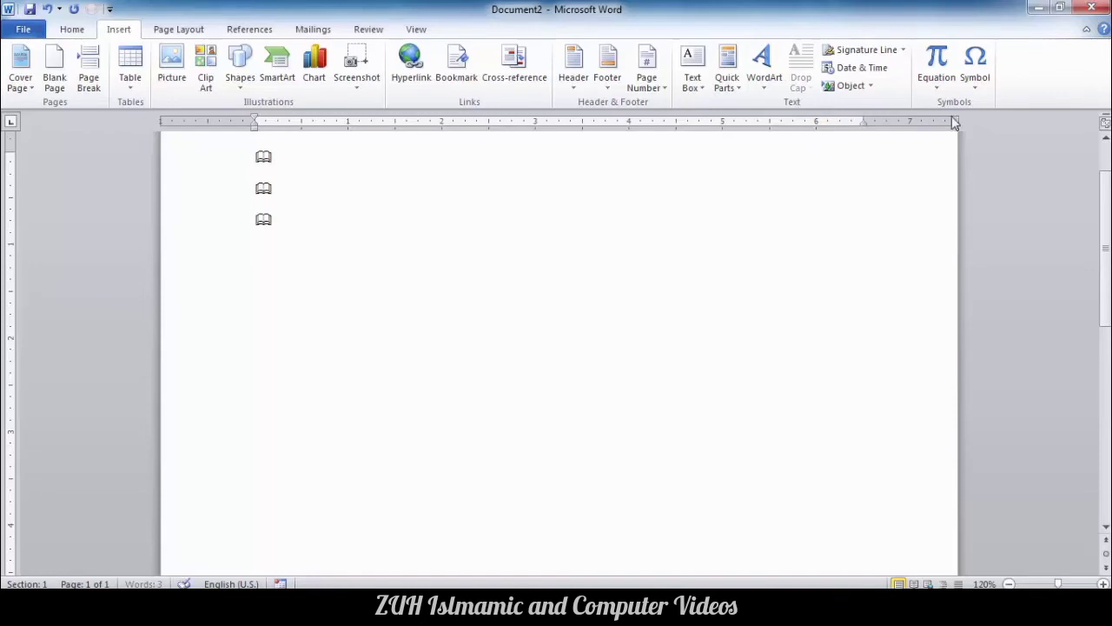
Turn off the AutoCorrect option "Replace text as you type".
{"action": "left_click", "coordinate": [975, 69]}
{"action": "left_click", "coordinate": [986, 205]}
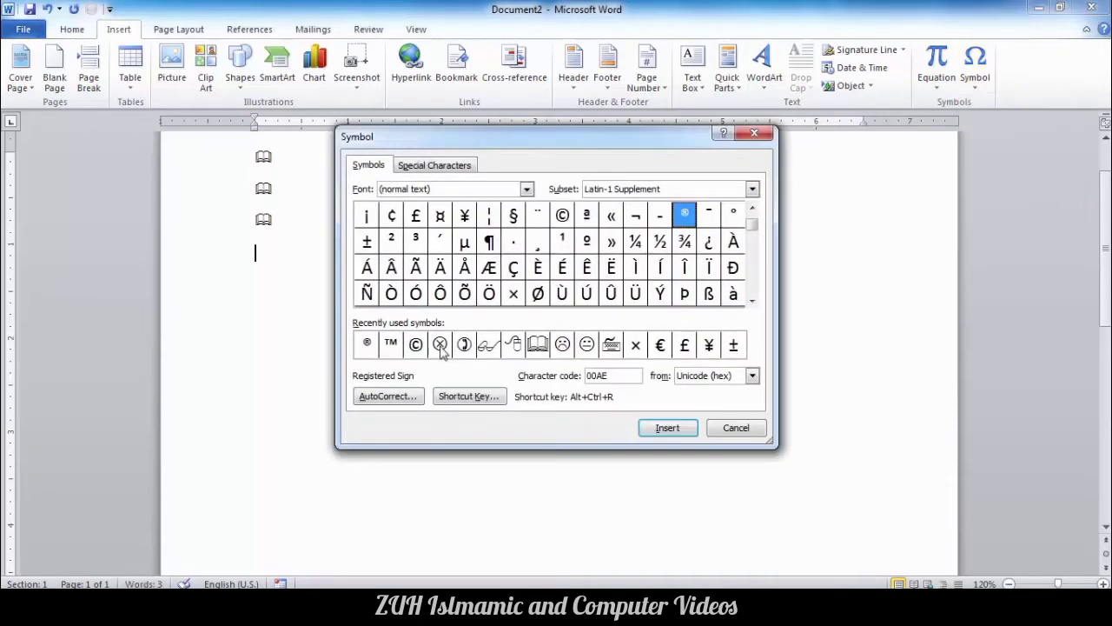
{"action": "left_click", "coordinate": [388, 397]}
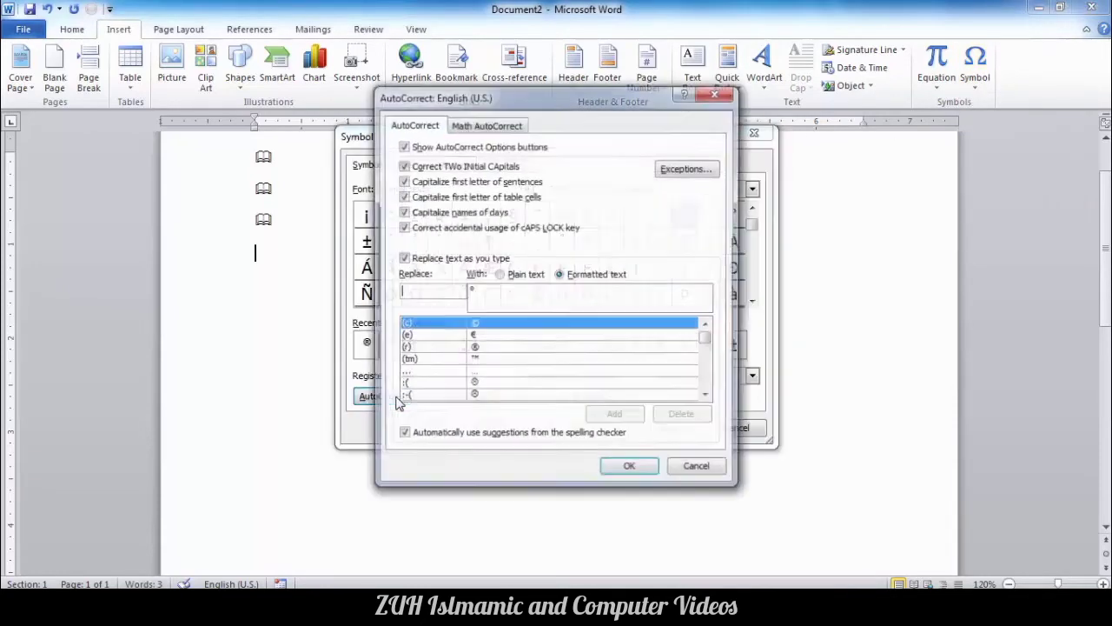
{"action": "left_click", "coordinate": [426, 259]}
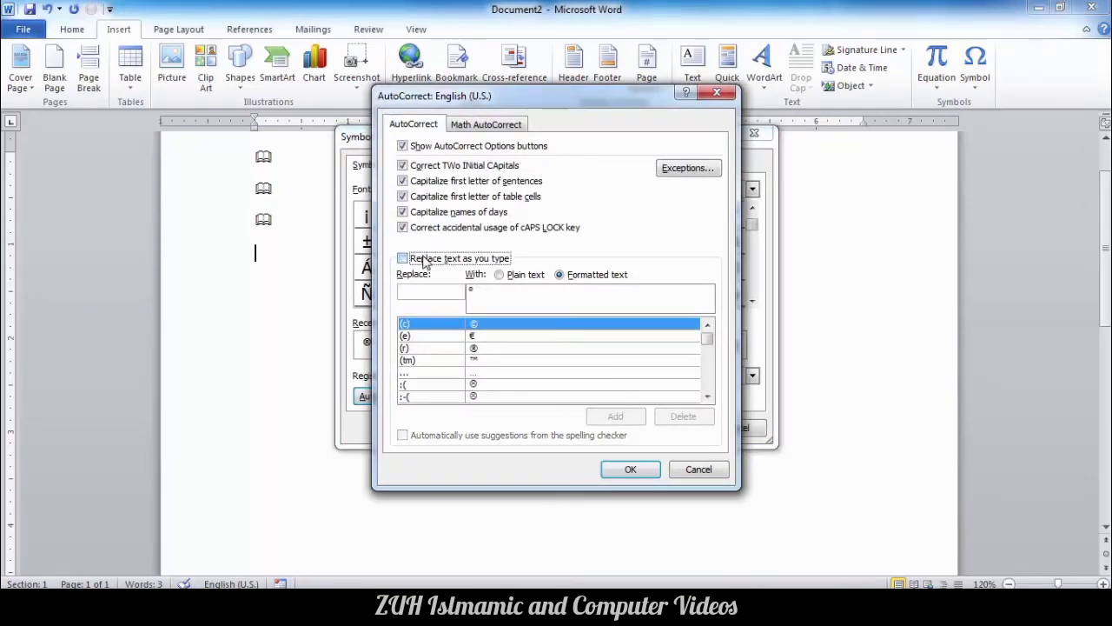
{"action": "left_click", "coordinate": [635, 474]}
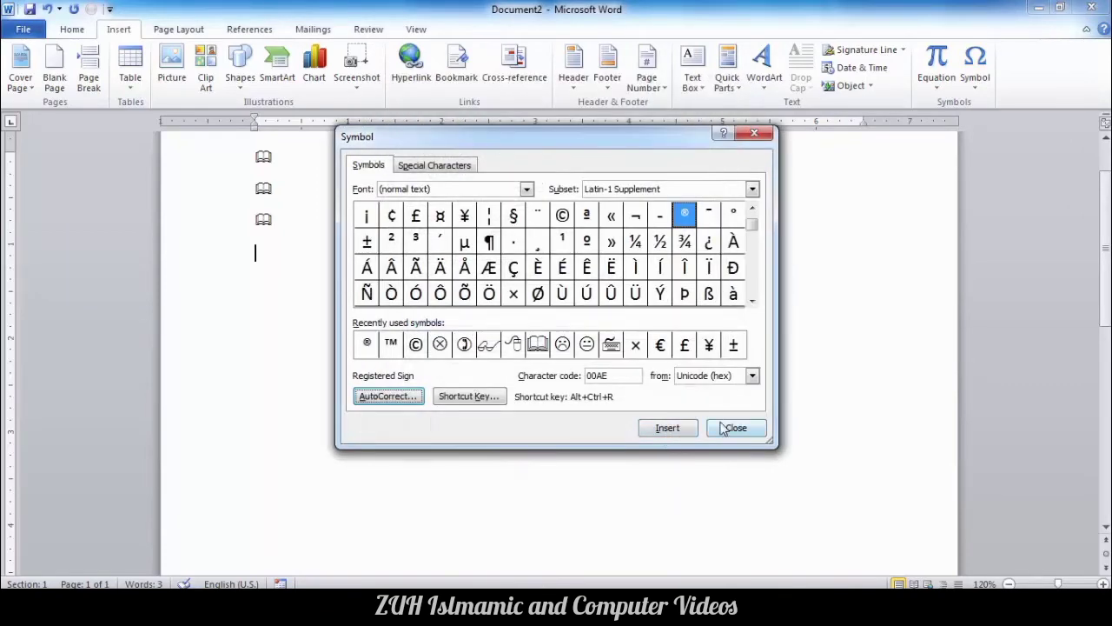
{"action": "left_click", "coordinate": [735, 428]}
Enter "book" on two more lines with automatic replacement off, and clear the whole document.
{"action": "type", "text": "book"}
{"action": "key", "text": "Return"}
{"action": "type", "text": "book"}
{"action": "key", "text": "Return"}
{"action": "key", "text": "ctrl+a"}
{"action": "key", "text": "Delete"}
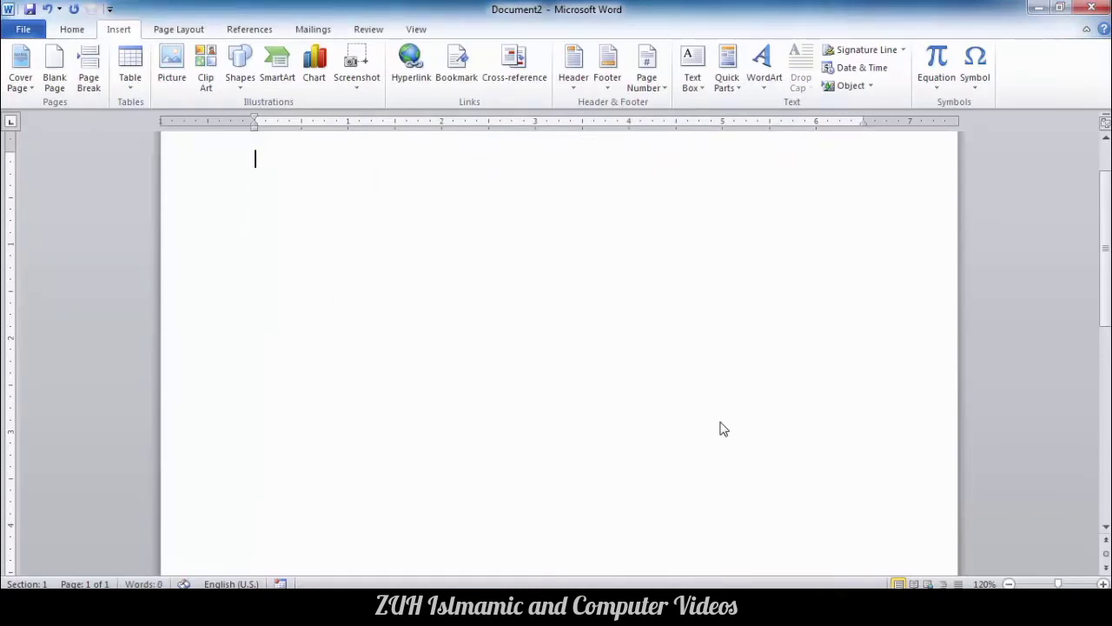
Turn the AutoCorrect option "Replace text as you type" on again.
{"action": "left_click", "coordinate": [975, 72]}
{"action": "left_click", "coordinate": [983, 203]}
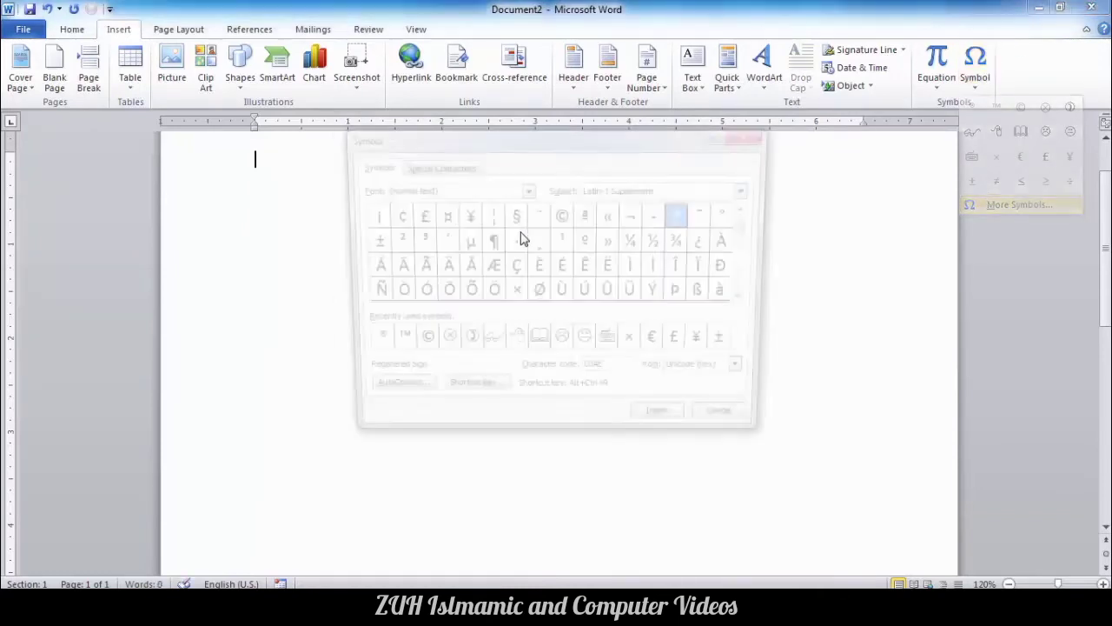
{"action": "left_click", "coordinate": [387, 396]}
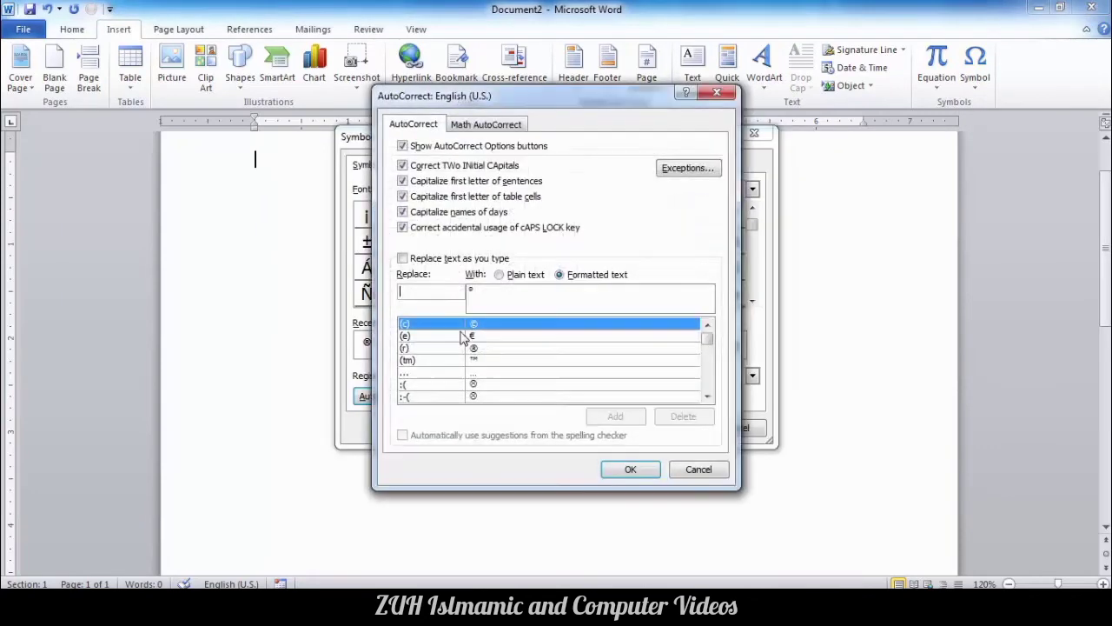
{"action": "left_click", "coordinate": [403, 258]}
{"action": "left_click", "coordinate": [630, 467]}
{"action": "left_click", "coordinate": [737, 429]}
Enter "Book" on the first two lines of the document, ending each with a line break.
{"action": "type", "text": "book"}
{"action": "key", "text": "Return"}
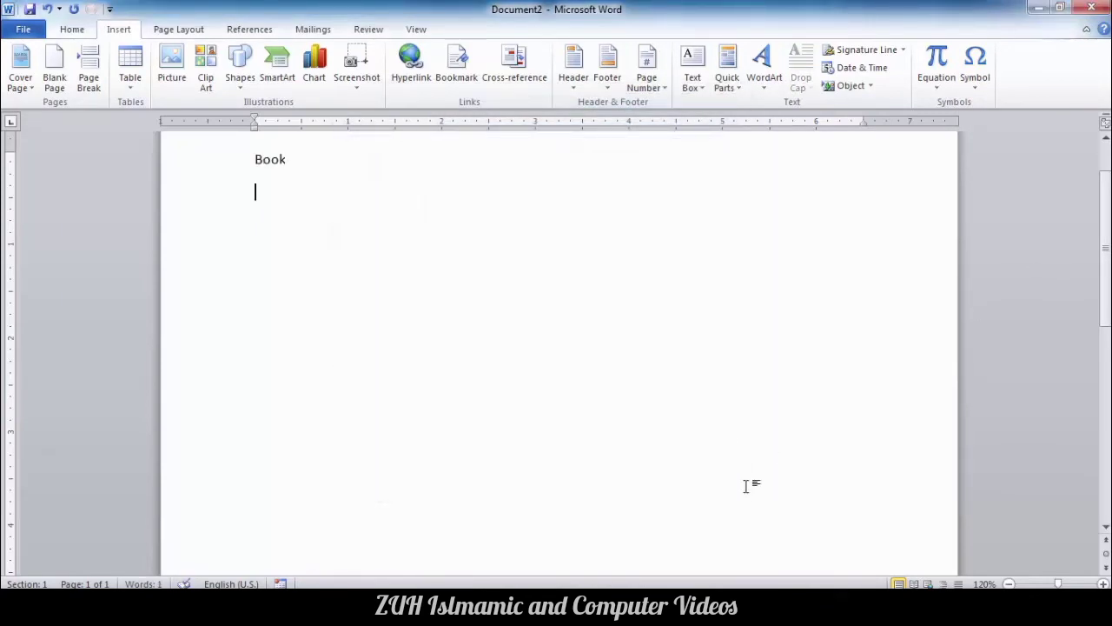
{"action": "type", "text": "e"}
{"action": "key", "text": "BackSpace"}
{"action": "type", "text": "Book"}
{"action": "key", "text": "Return"}
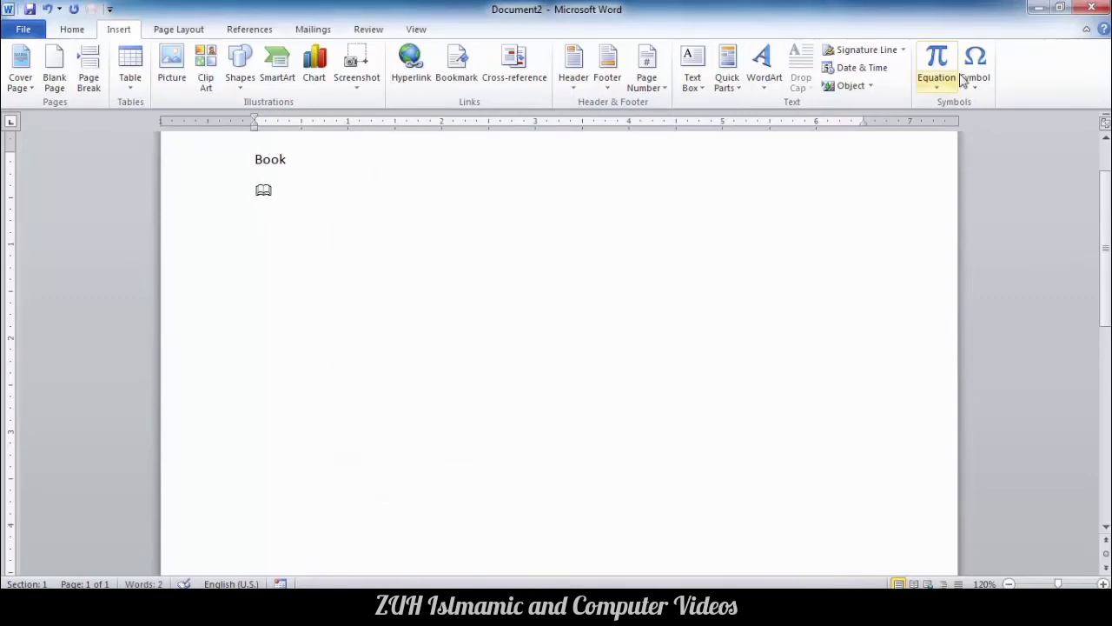
Delete the AutoCorrect entry for "book" and look over the remaining AutoCorrect options without changing them.
{"action": "left_click", "coordinate": [973, 70]}
{"action": "left_click", "coordinate": [970, 205]}
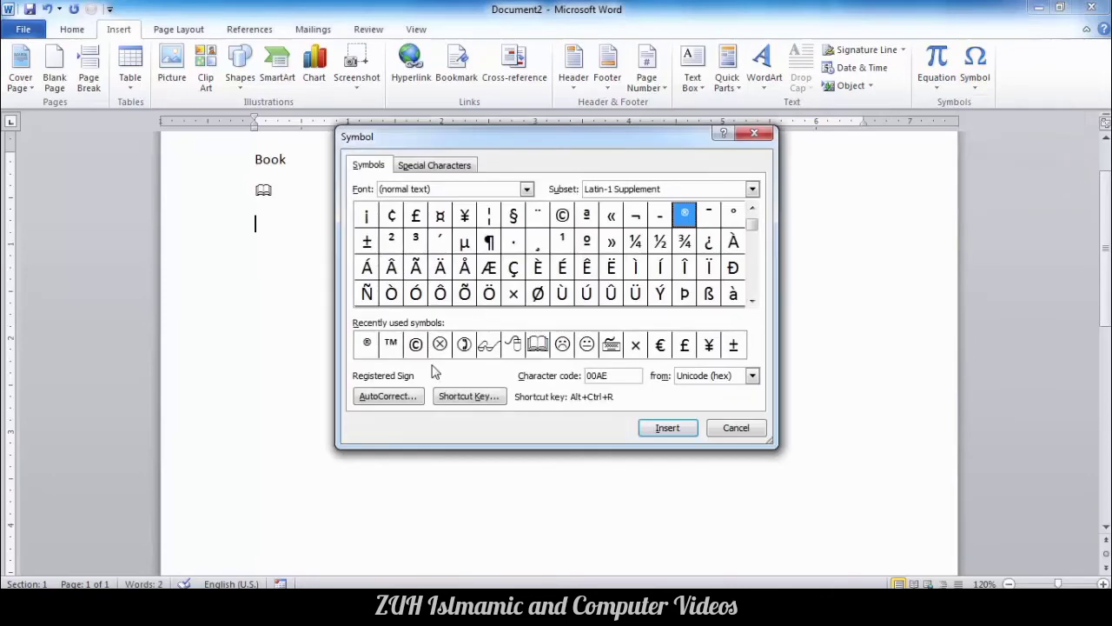
{"action": "key", "text": "Escape"}
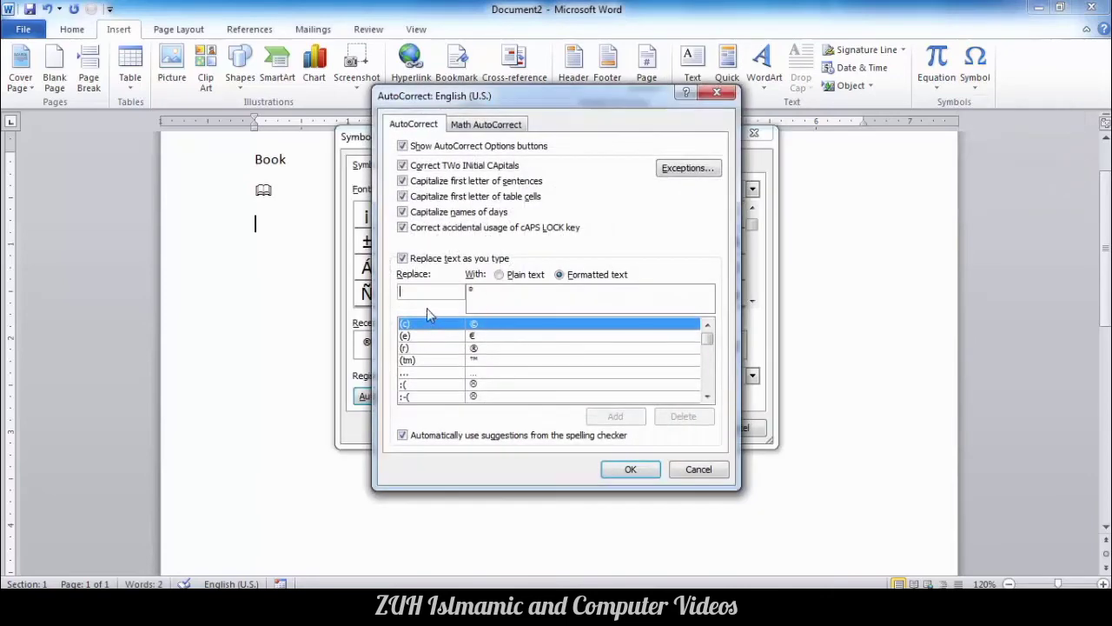
{"action": "type", "text": "book"}
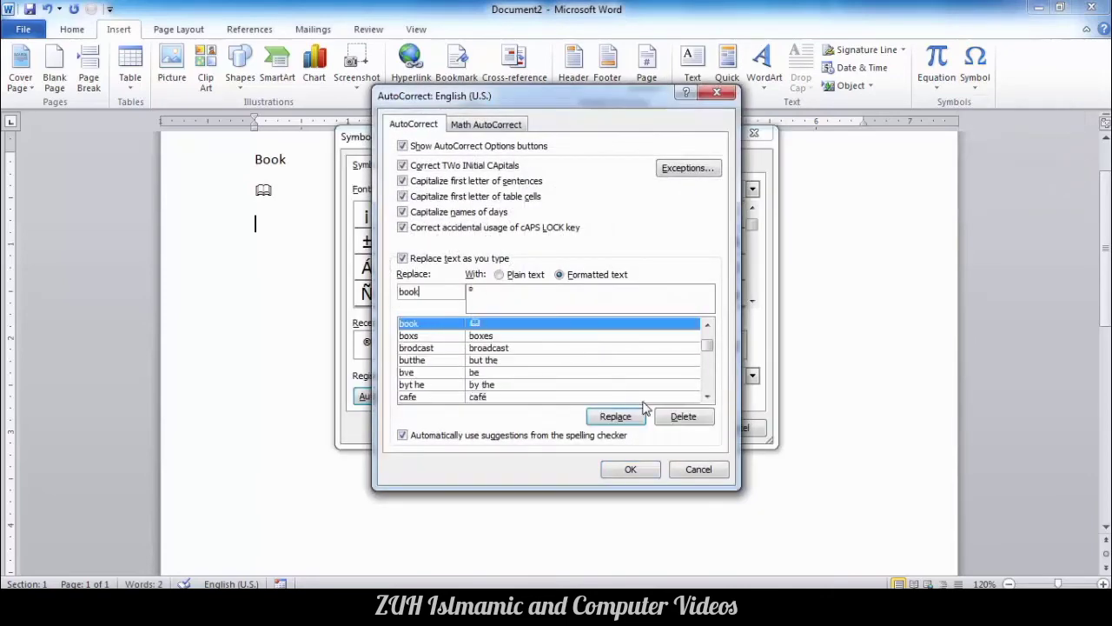
{"action": "left_click", "coordinate": [672, 417]}
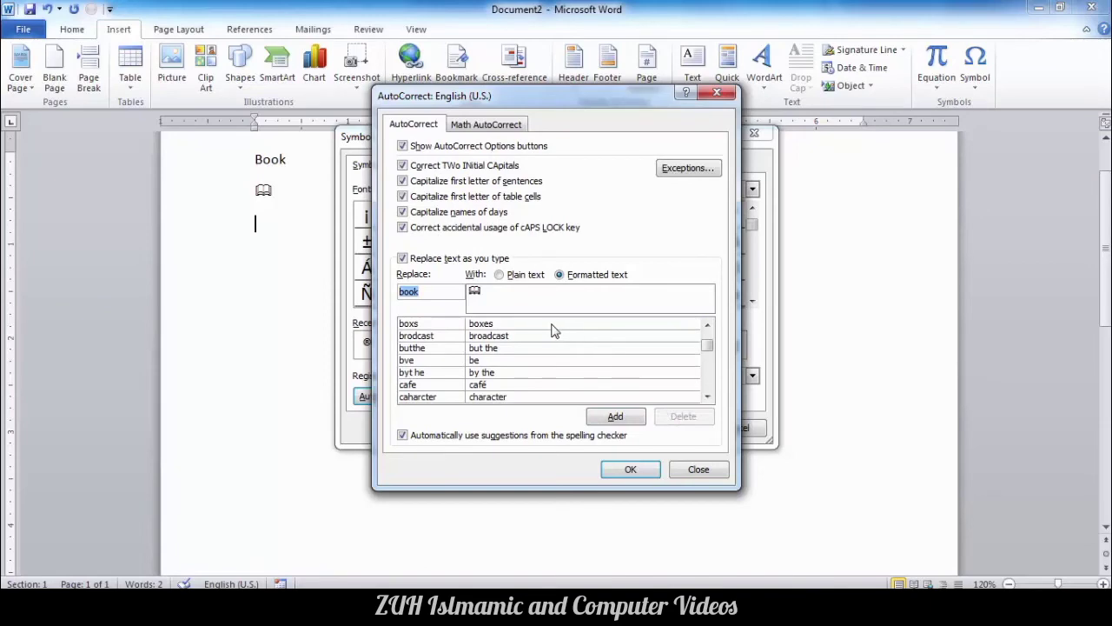
{"action": "left_click", "coordinate": [633, 470]}
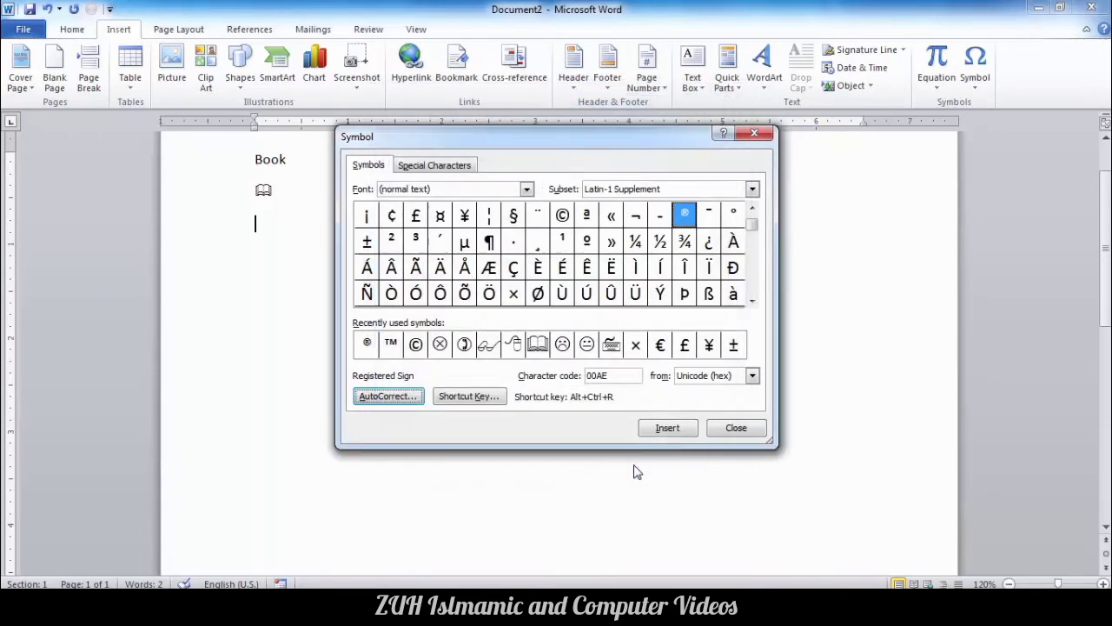
{"action": "left_click", "coordinate": [410, 397]}
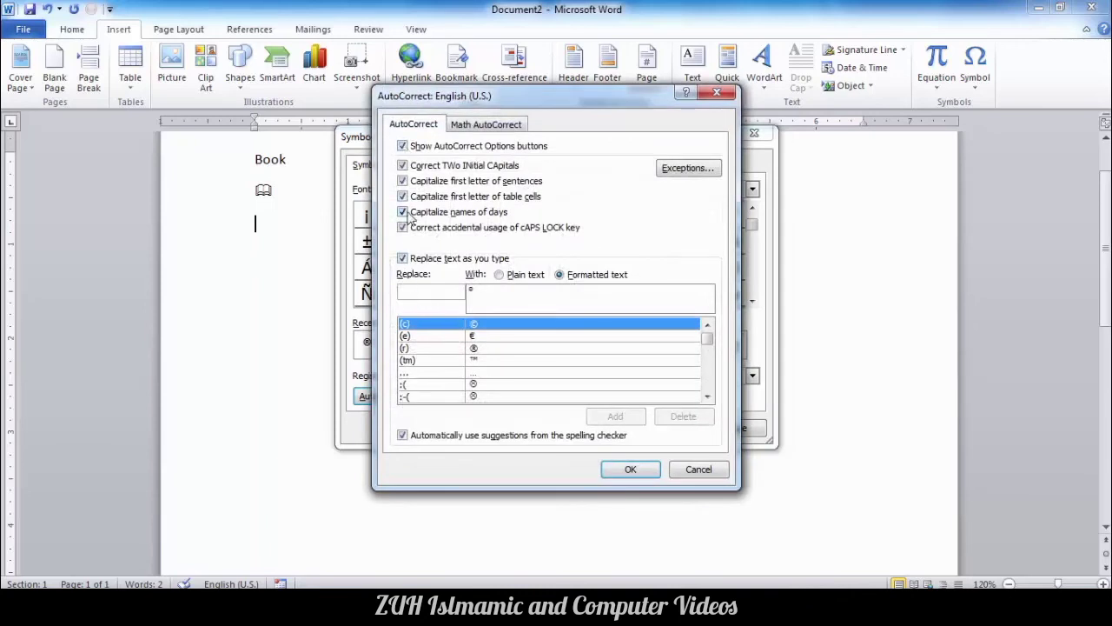
{"action": "left_click", "coordinate": [695, 469]}
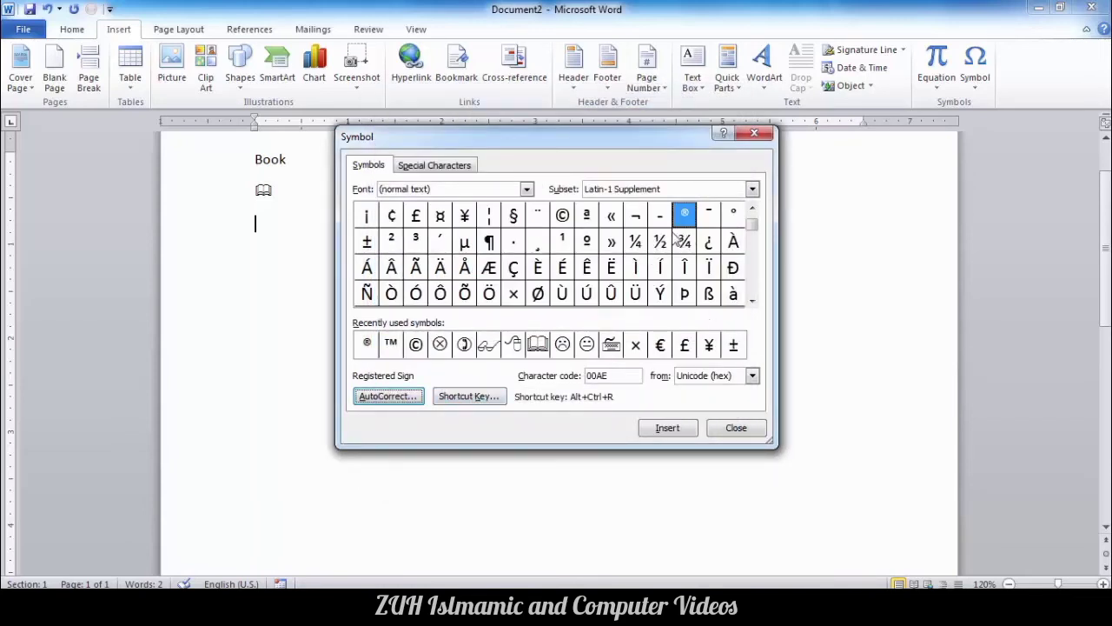
Assign the shortcut key Ctrl+1 to the pilcrow sign ¶, saving the change in Normal.
{"action": "left_click", "coordinate": [563, 218]}
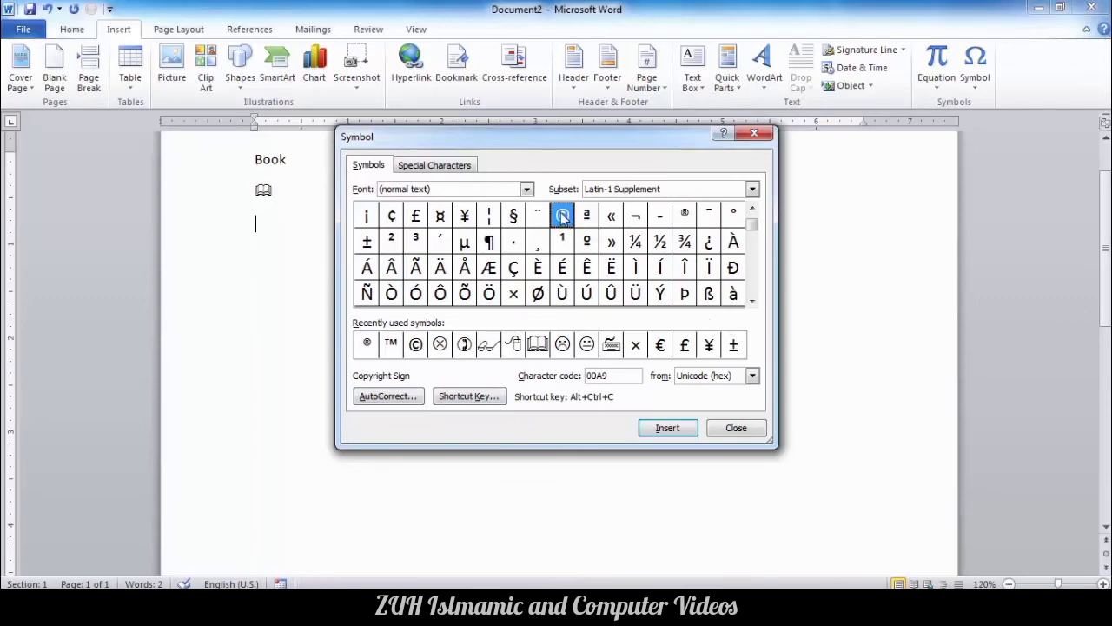
{"action": "left_click", "coordinate": [488, 244]}
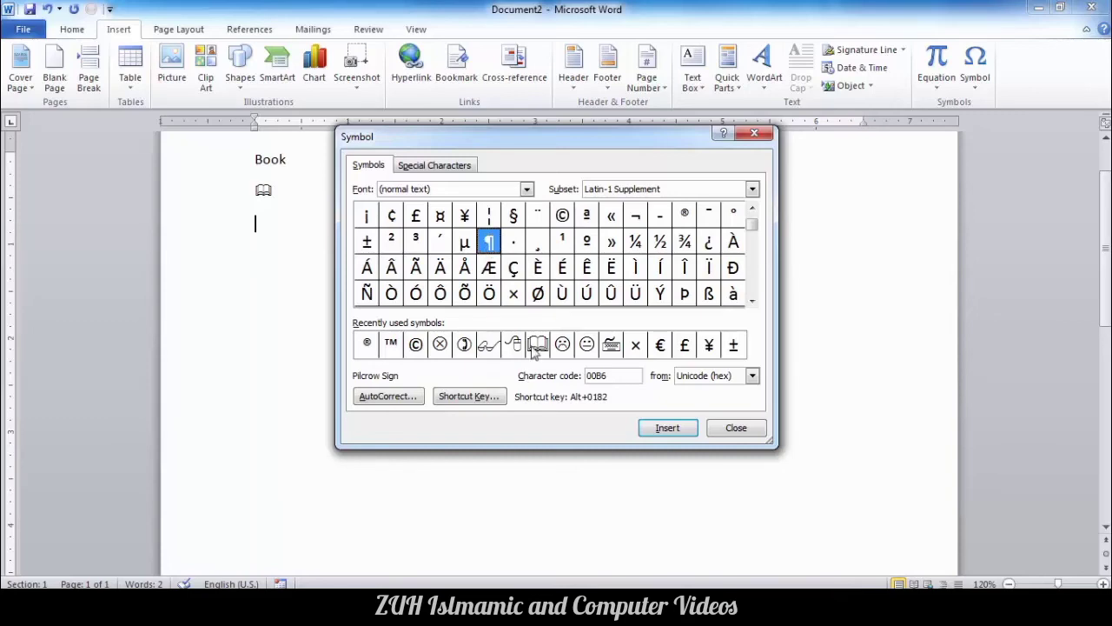
{"action": "left_click", "coordinate": [470, 396]}
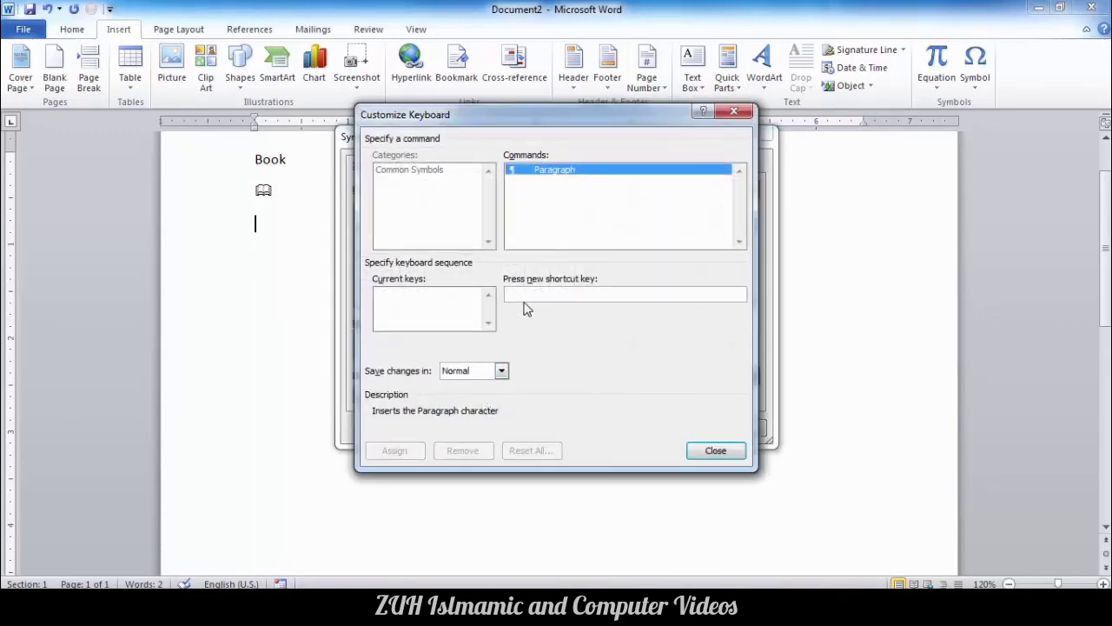
{"action": "key", "text": "ctrl+1"}
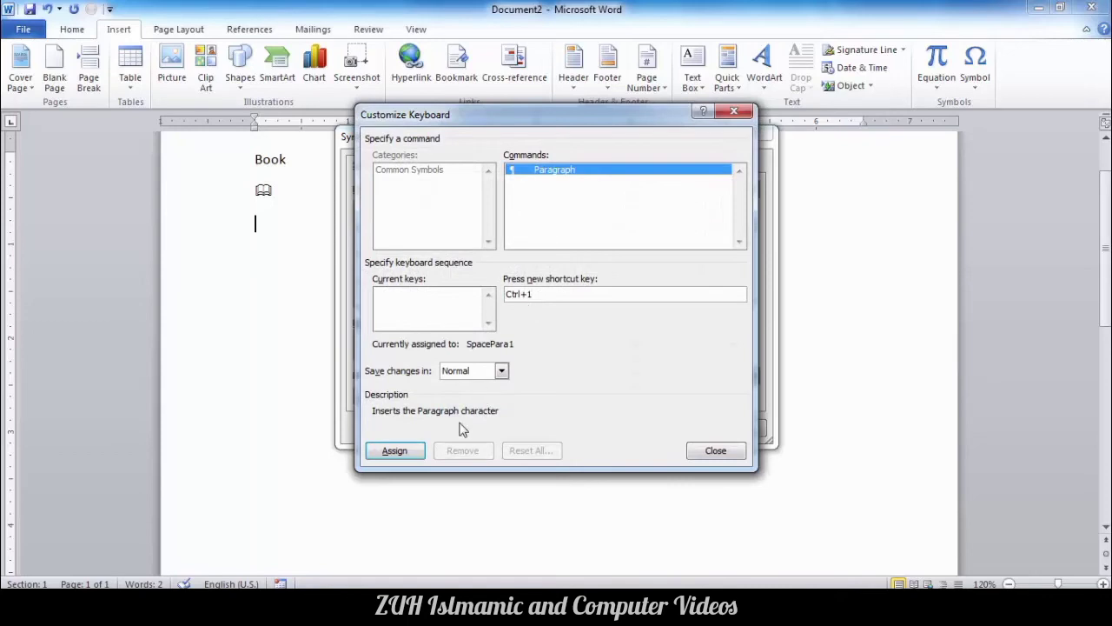
{"action": "left_click", "coordinate": [401, 451]}
{"action": "left_click", "coordinate": [715, 450]}
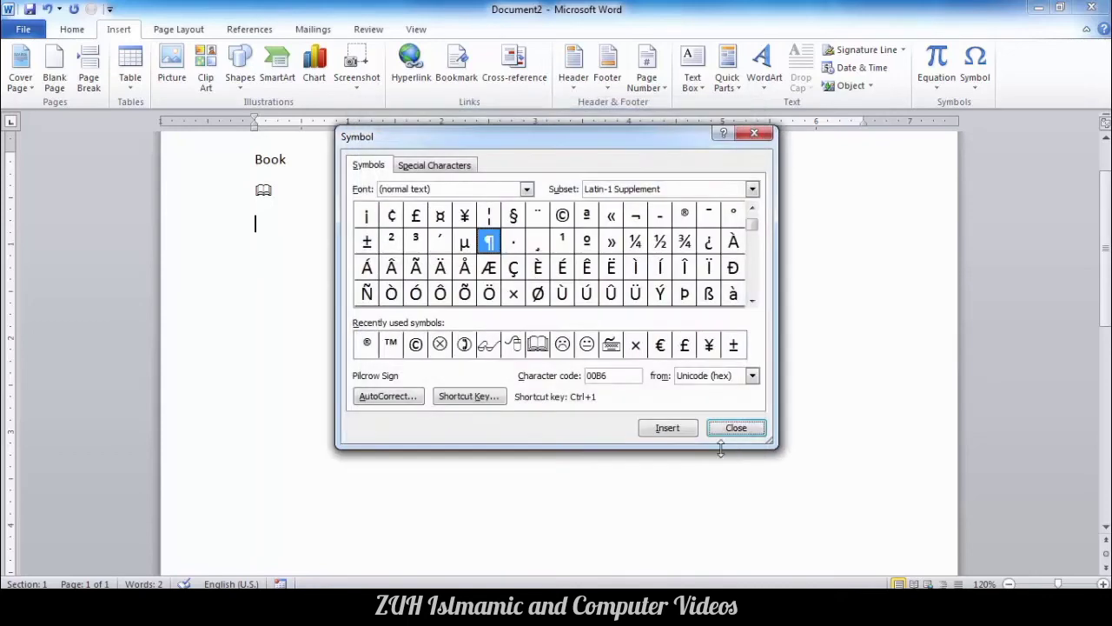
{"action": "left_click", "coordinate": [735, 427]}
Insert the pilcrow sign ¶ on the line below the book symbol with its newly assigned shortcut.
{"action": "key", "text": "ctrl+1"}
{"action": "key", "text": "ctrl+1"}
{"action": "key", "text": "ctrl+1"}
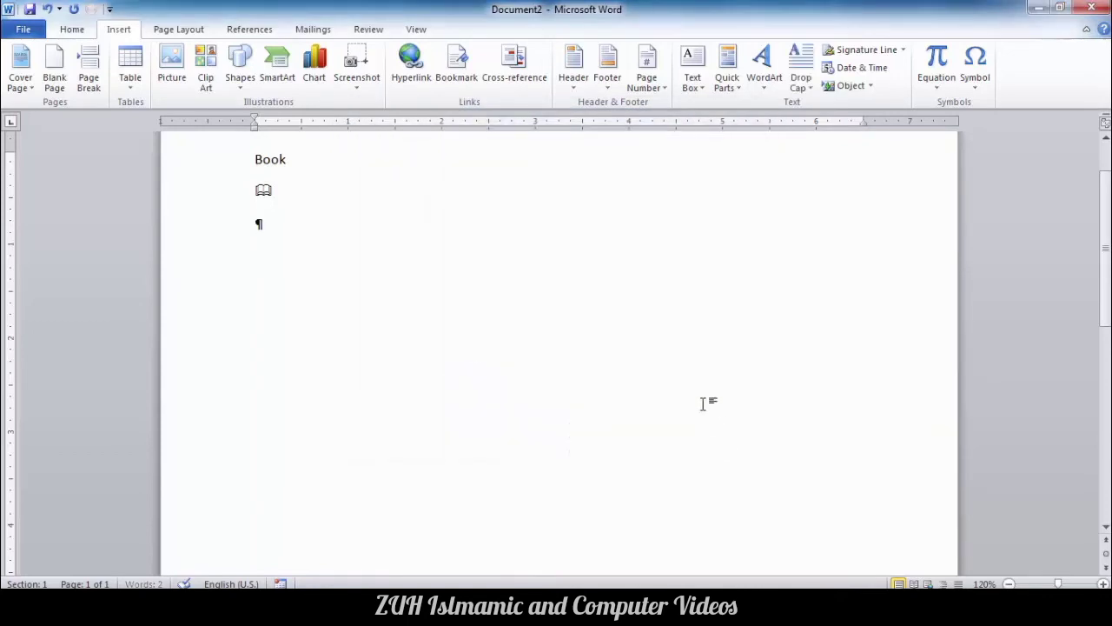
Clear the entire content of the document, including the book symbol and the pilcrow sign.
{"action": "key", "text": "ctrl+1"}
{"action": "key", "text": "ctrl+a"}
{"action": "key", "text": "Delete"}
Remove the custom shortcut key Ctrl+1 from the pilcrow sign ¶.
{"action": "left_click", "coordinate": [975, 68]}
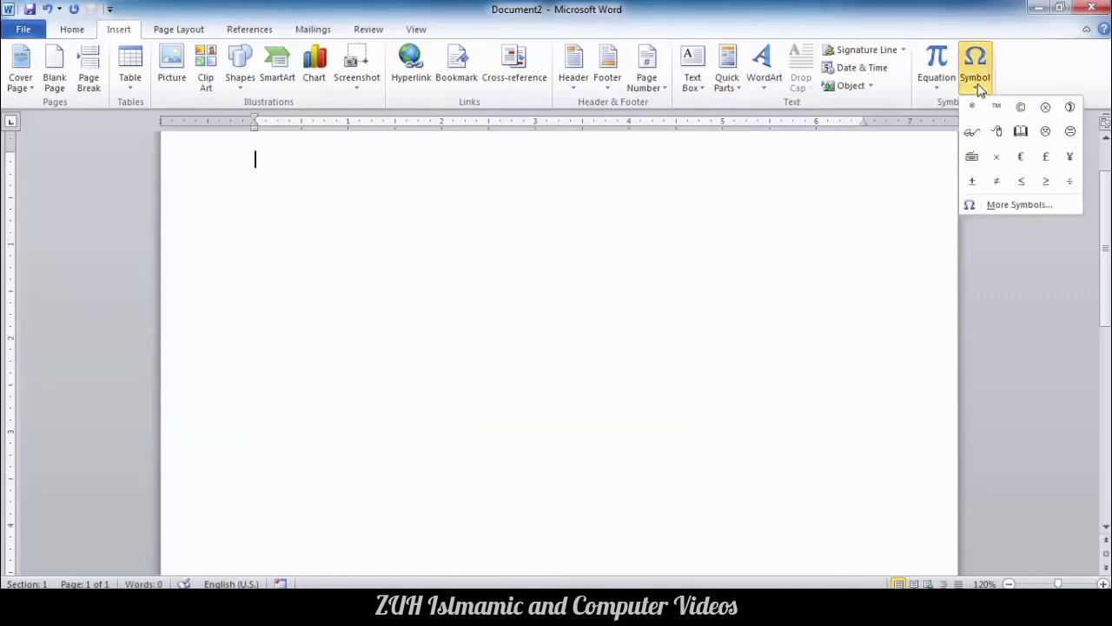
{"action": "left_click", "coordinate": [997, 206]}
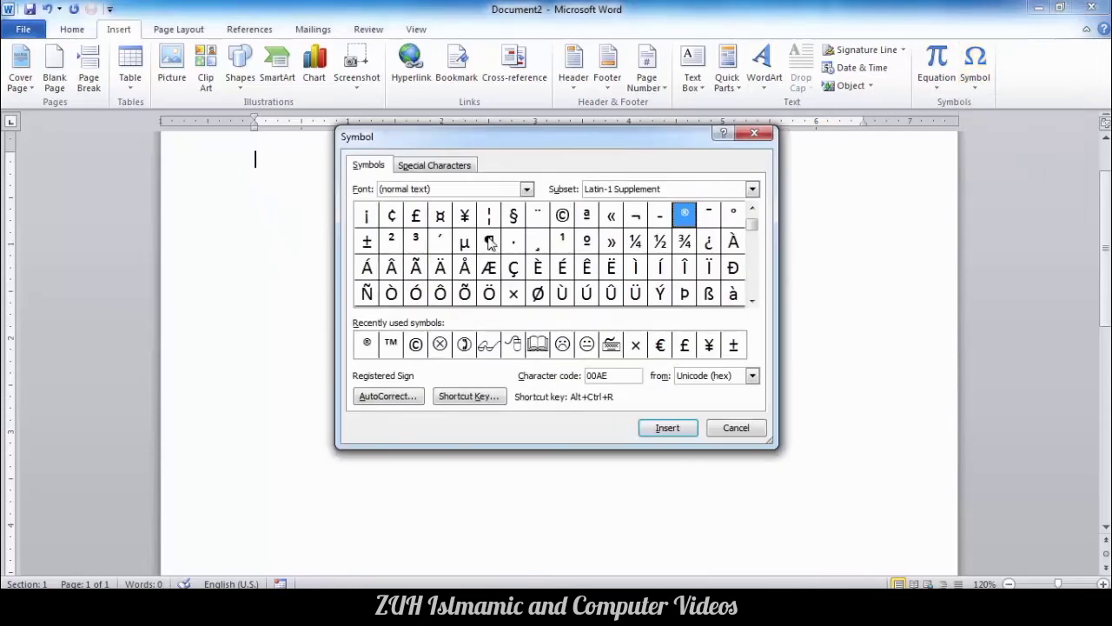
{"action": "left_click", "coordinate": [490, 243]}
{"action": "left_click", "coordinate": [476, 398]}
{"action": "left_click", "coordinate": [426, 294]}
{"action": "left_click", "coordinate": [463, 450]}
{"action": "left_click", "coordinate": [711, 450]}
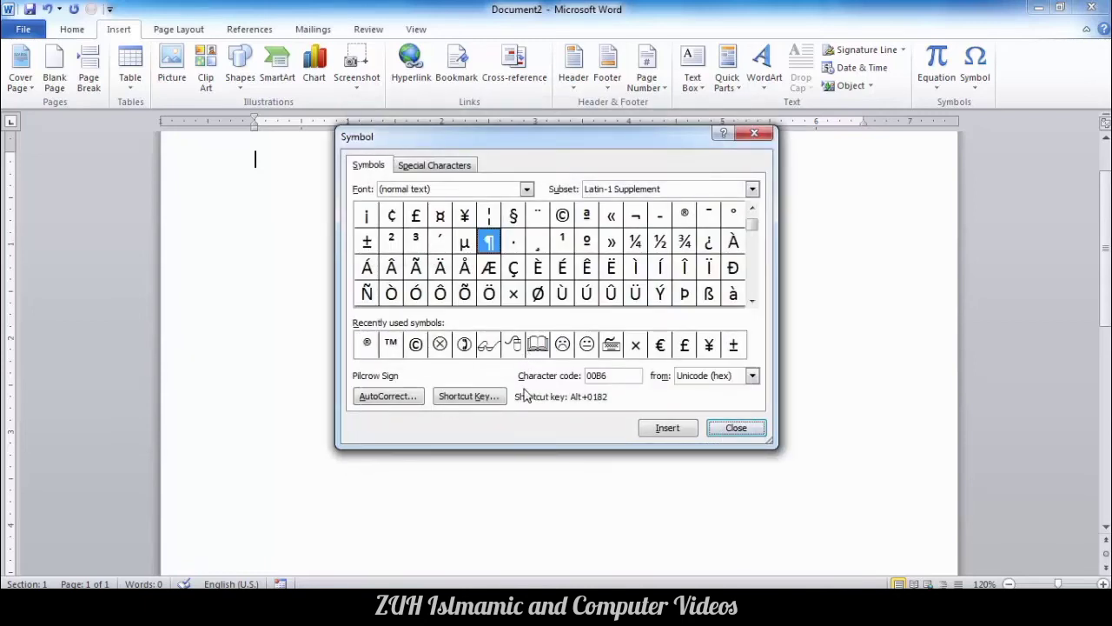
Check the pilcrow sign's Unicode character code in the Symbol dialog and leave without inserting anything.
{"action": "left_click_drag", "start_coordinate": [610, 373], "coordinate": [569, 375]}
{"action": "left_click", "coordinate": [611, 373]}
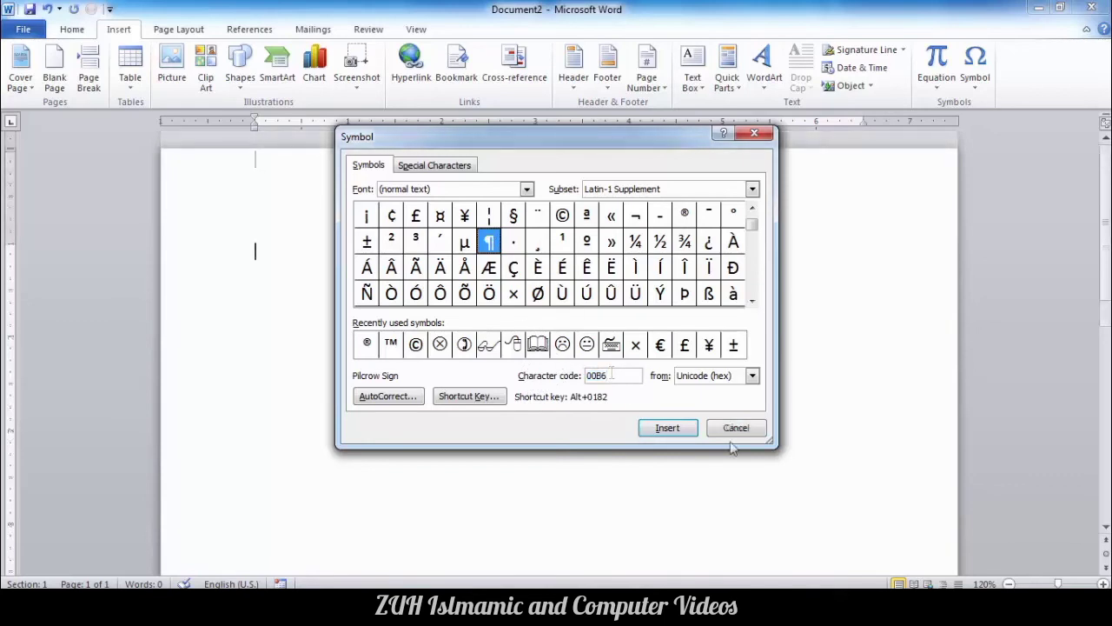
{"action": "left_click", "coordinate": [734, 429]}
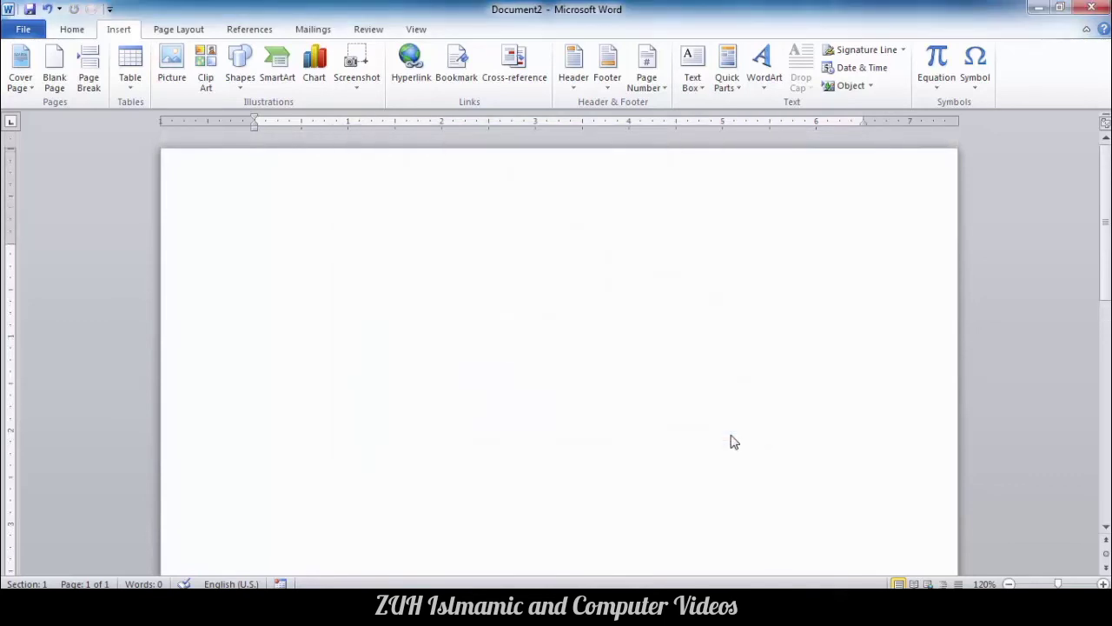
Enter the character code 00B6, convert it into the pilcrow sign, and clear the document again.
{"action": "type", "text": "00b6"}
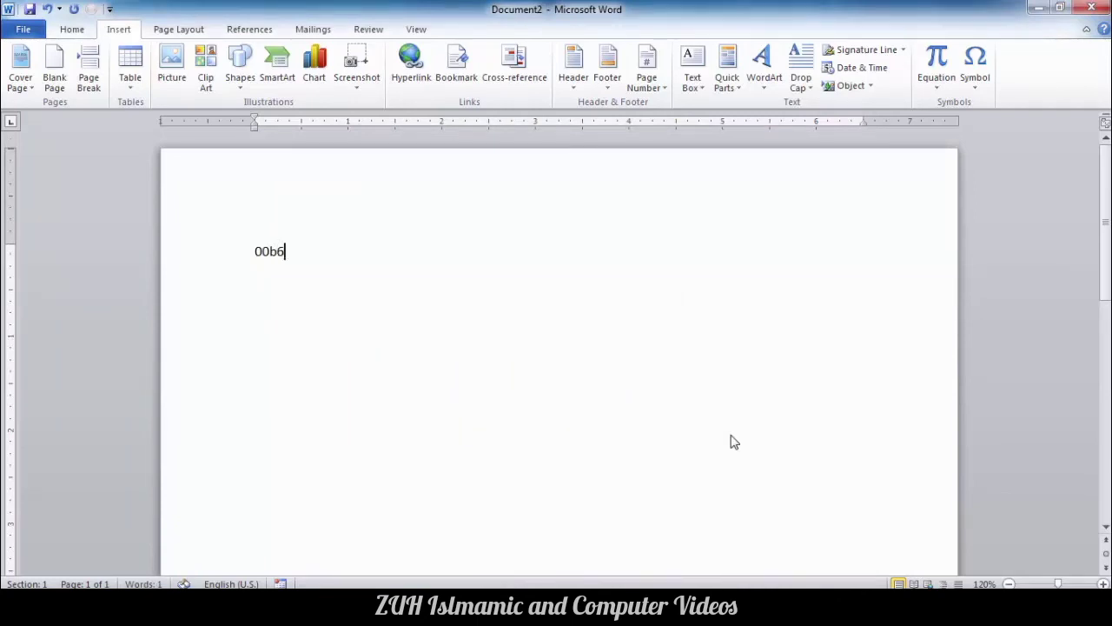
{"action": "key", "text": "BackSpace"}
{"action": "key", "text": "BackSpace"}
{"action": "type", "text": "B6"}
{"action": "key", "text": "ctrl+a"}
{"action": "key", "text": "alt+x"}
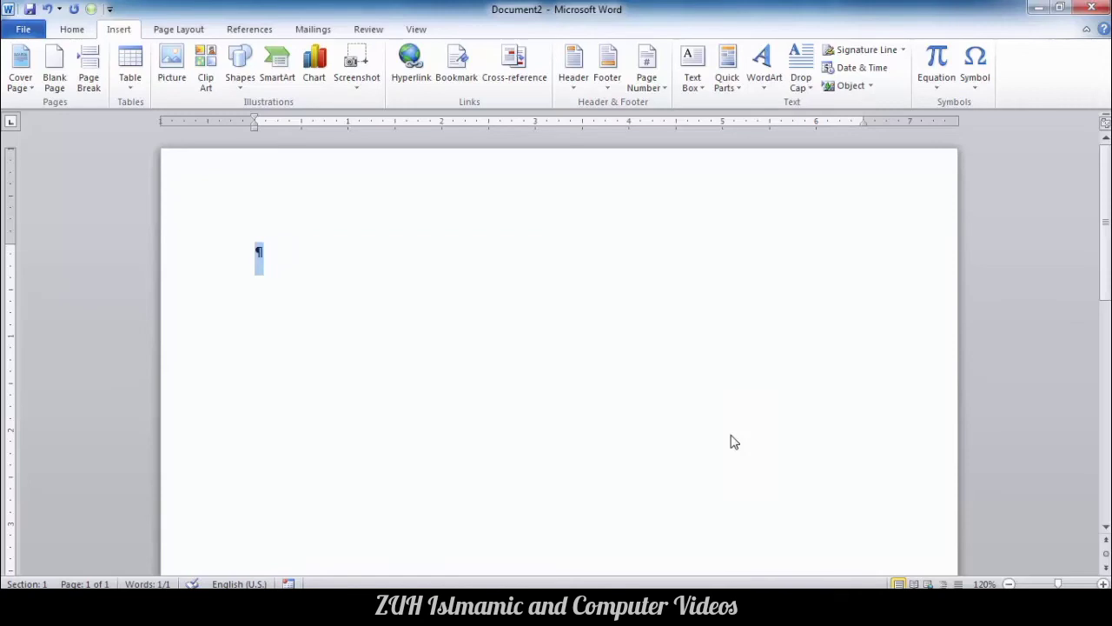
{"action": "key", "text": "Delete"}
Examine the special characters and their shortcut keys, from em dash to ellipsis, and close the Symbol dialog without inserting any.
{"action": "left_click", "coordinate": [975, 69]}
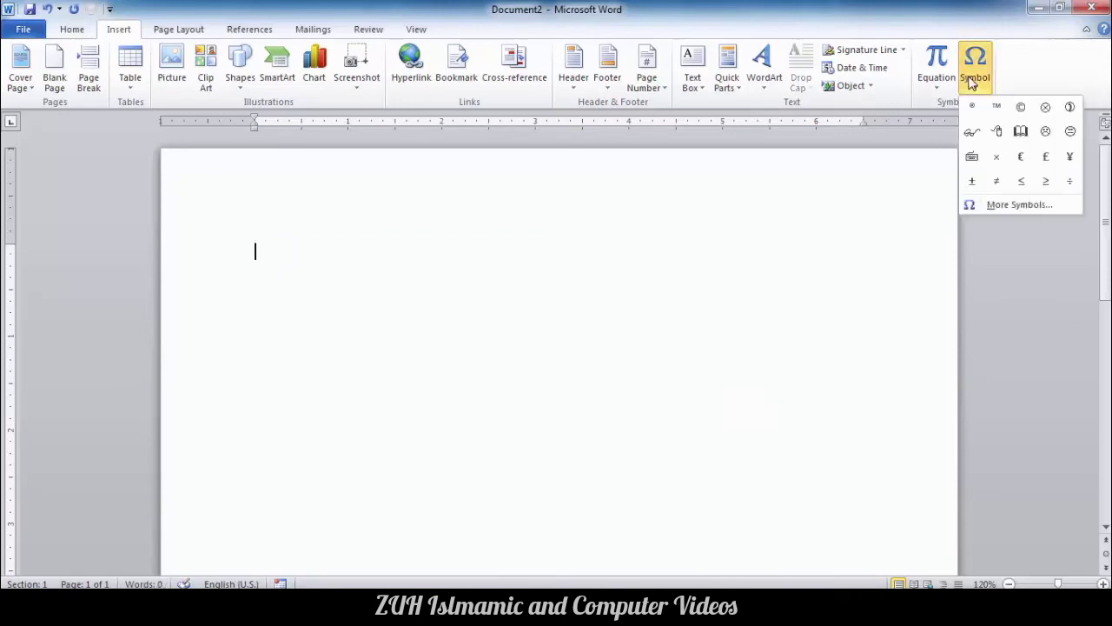
{"action": "left_click", "coordinate": [1008, 205]}
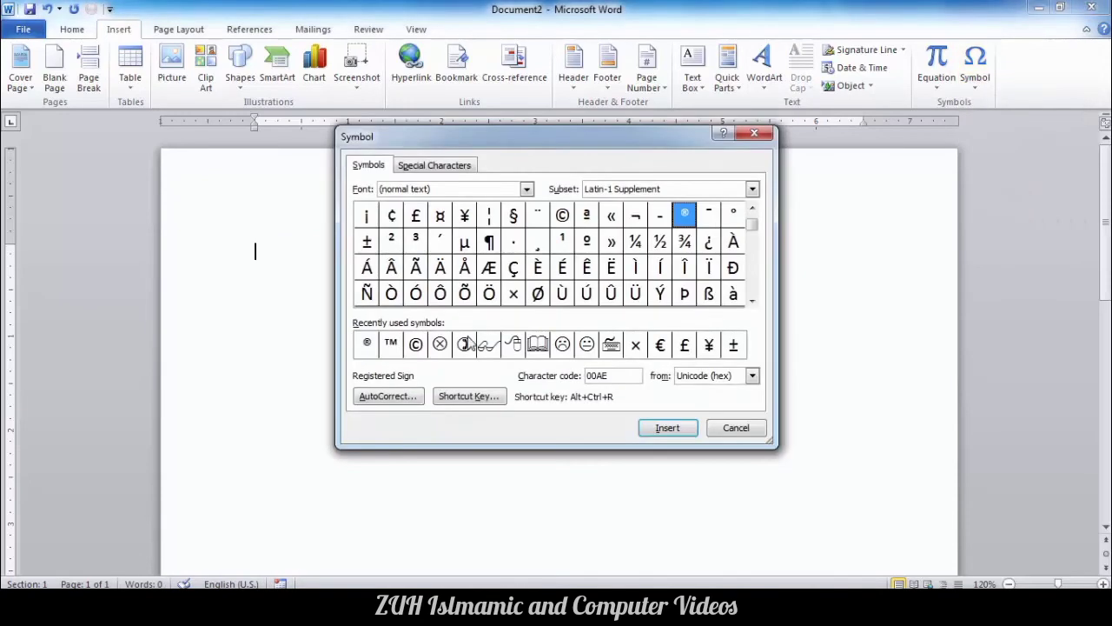
{"action": "left_click", "coordinate": [428, 166]}
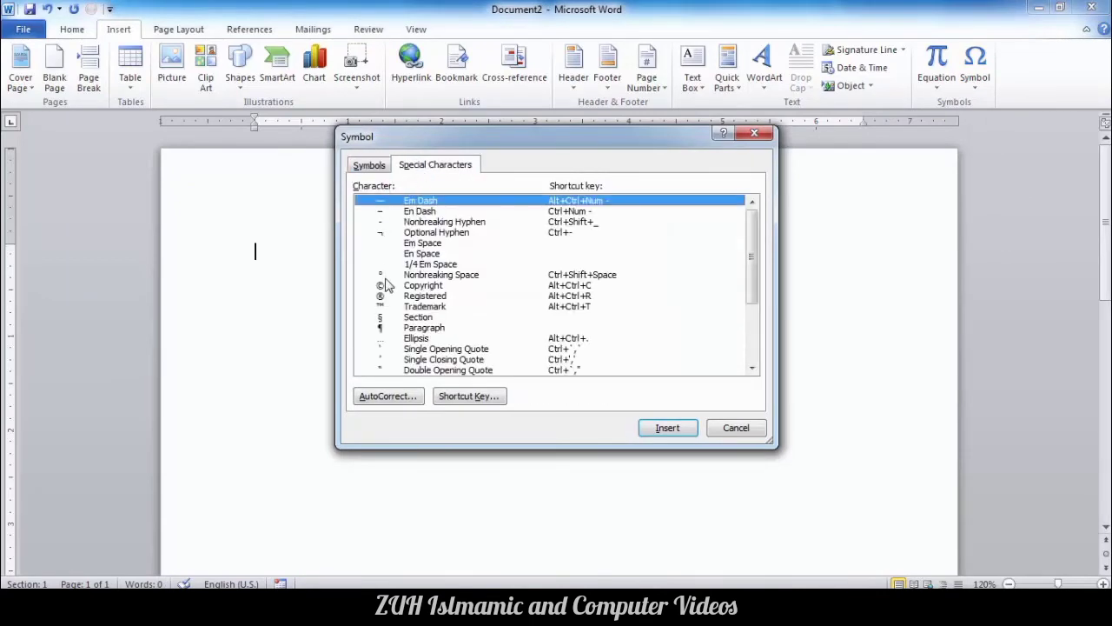
{"action": "left_click", "coordinate": [404, 214]}
{"action": "left_click", "coordinate": [398, 204]}
{"action": "left_click", "coordinate": [432, 233]}
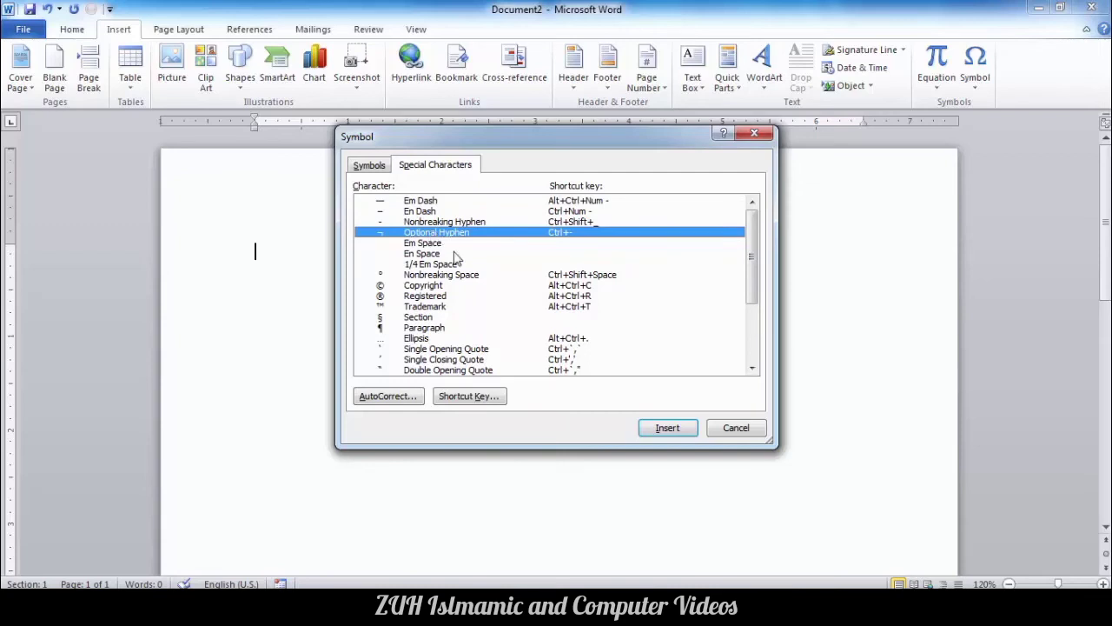
{"action": "left_click", "coordinate": [419, 275]}
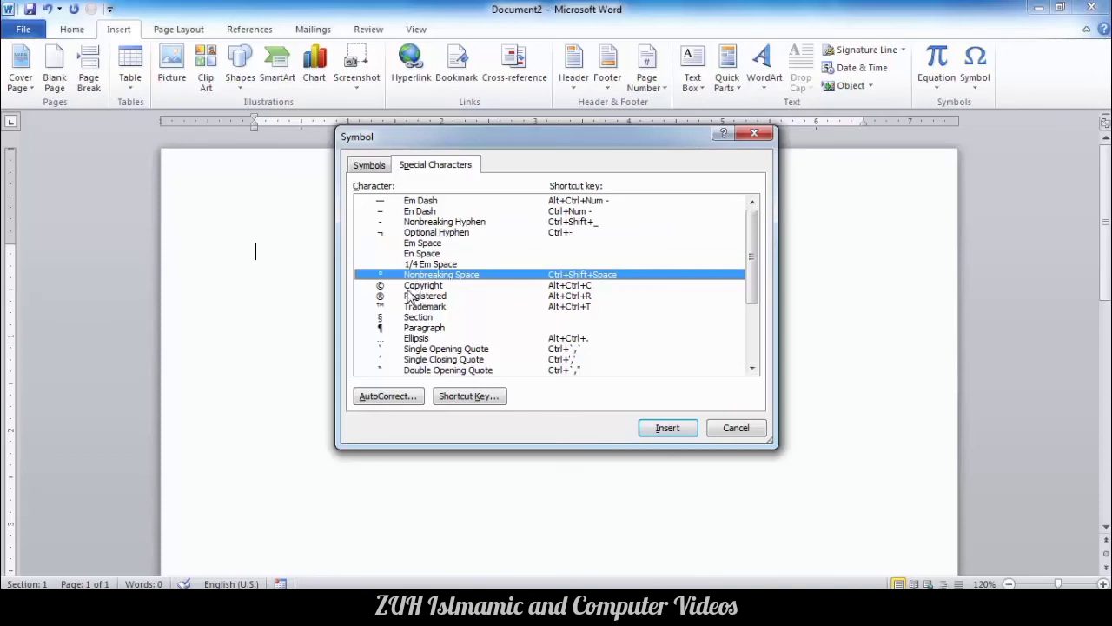
{"action": "left_click", "coordinate": [407, 287]}
{"action": "left_click", "coordinate": [412, 299]}
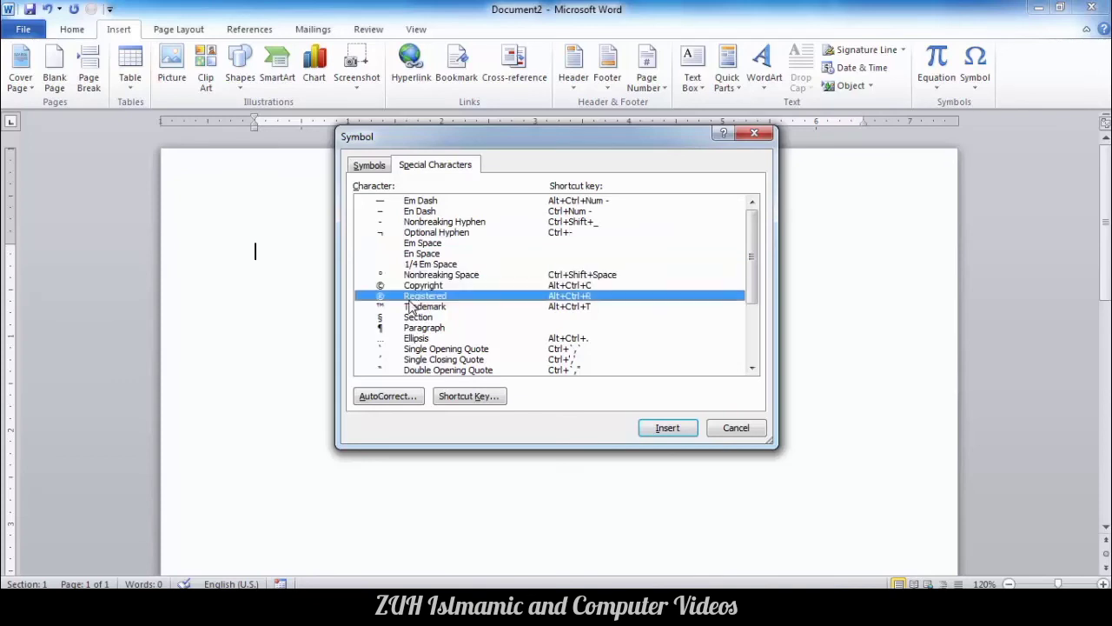
{"action": "left_click", "coordinate": [415, 309]}
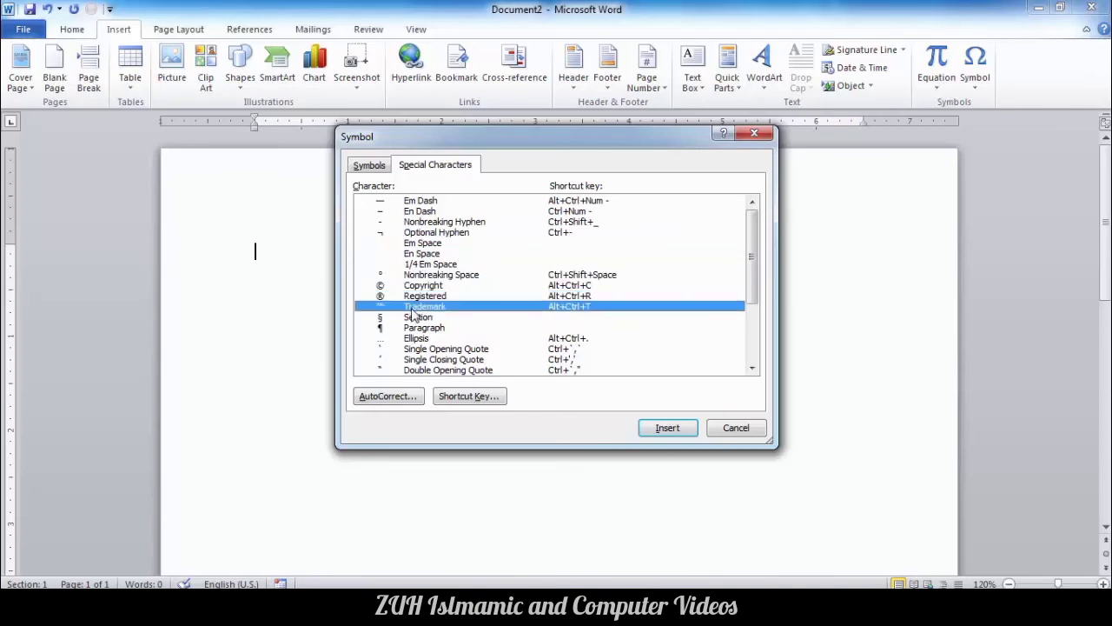
{"action": "left_click", "coordinate": [417, 319]}
{"action": "left_click", "coordinate": [414, 328]}
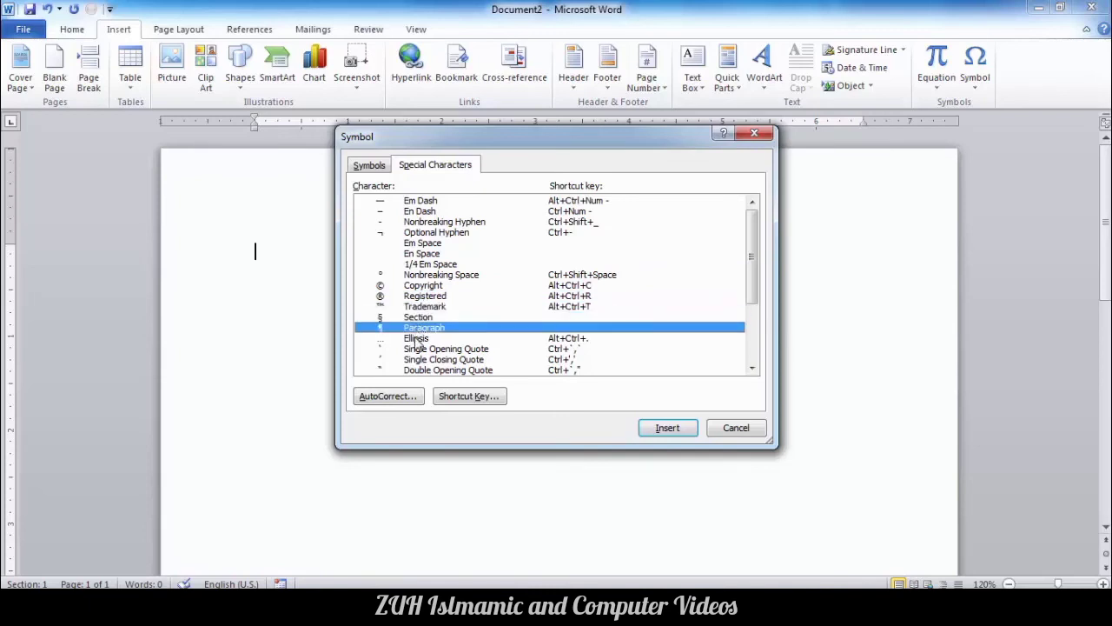
{"action": "left_click", "coordinate": [416, 339]}
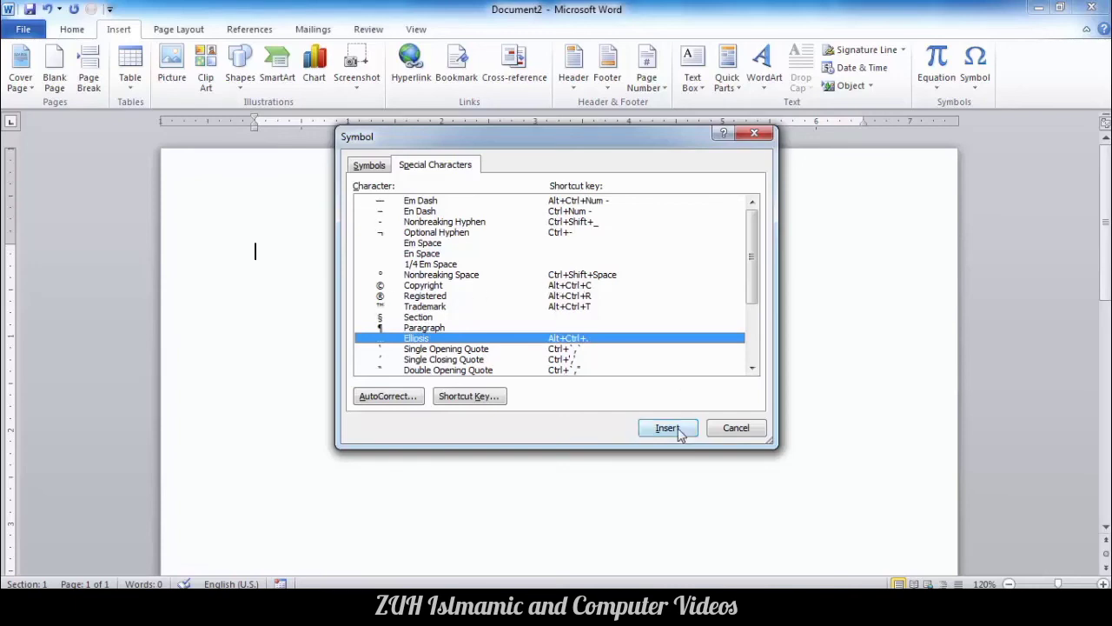
{"action": "left_click", "coordinate": [739, 431]}
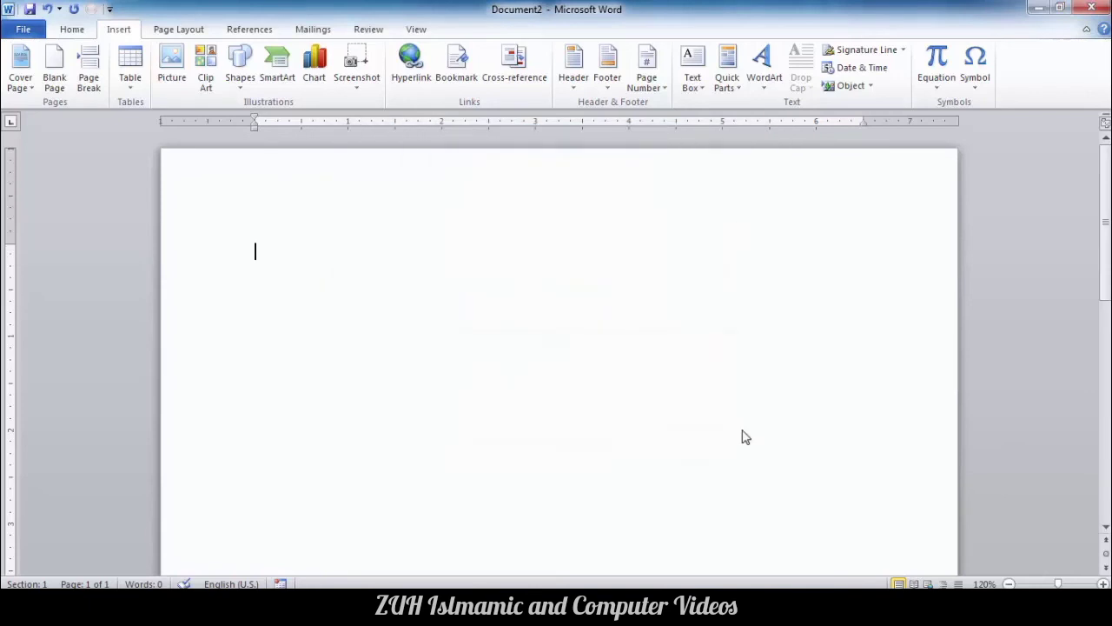
Insert the book symbol and build a list from it with four "asdf" items, using the symbol as the bullet.
{"action": "left_click", "coordinate": [978, 77]}
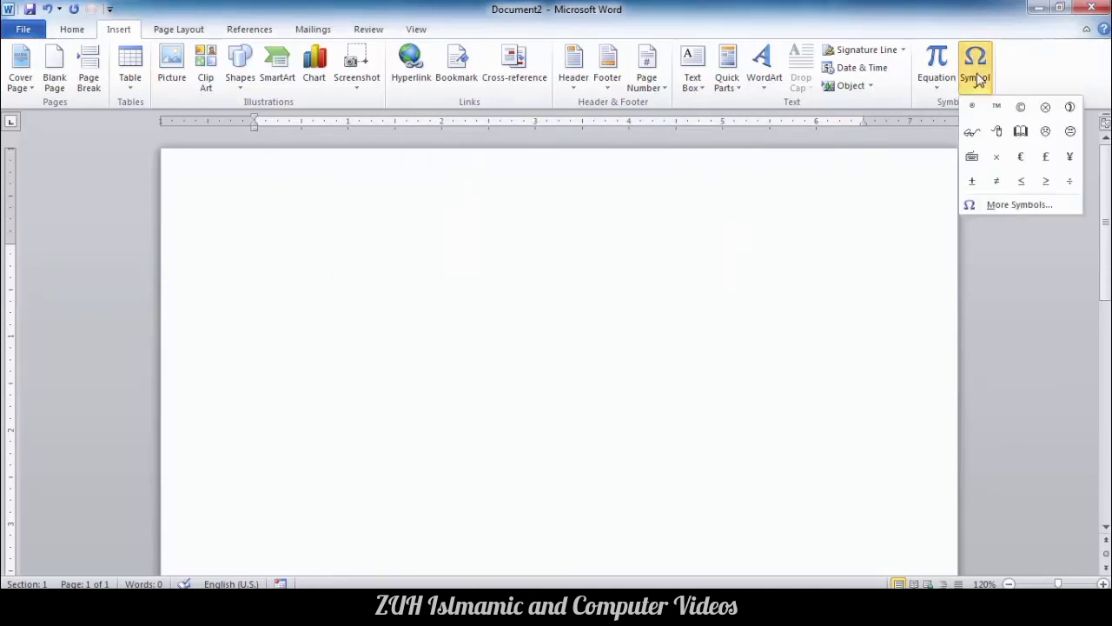
{"action": "left_click", "coordinate": [1022, 131]}
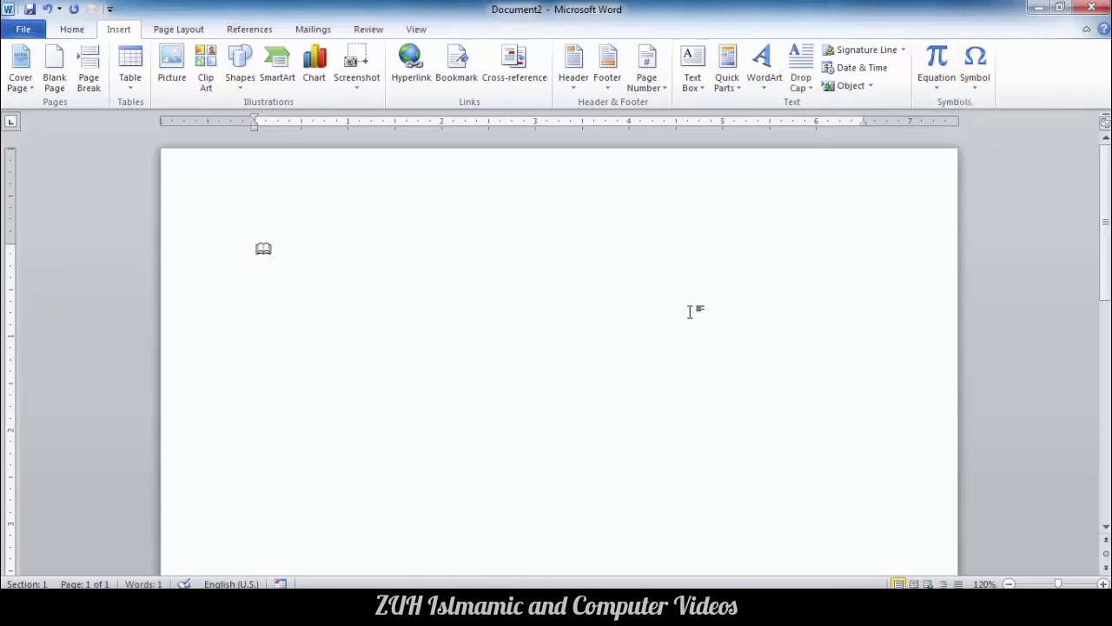
{"action": "type", "text": "asdf"}
{"action": "key", "text": "Return"}
{"action": "type", "text": "asdf"}
{"action": "key", "text": "Return"}
{"action": "type", "text": "asdf"}
{"action": "key", "text": "Return"}
{"action": "type", "text": "asdf"}
{"action": "key", "text": "Return"}
Delete the book-bulleted list and insert a single book symbol in the empty document.
{"action": "key", "text": "ctrl+a"}
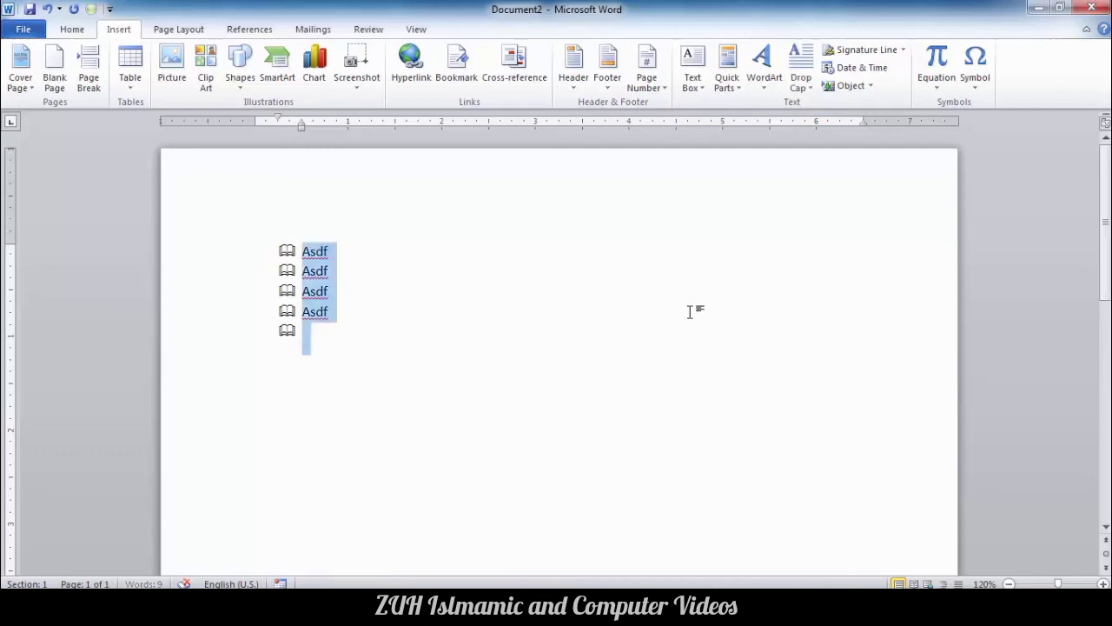
{"action": "key", "text": "Delete"}
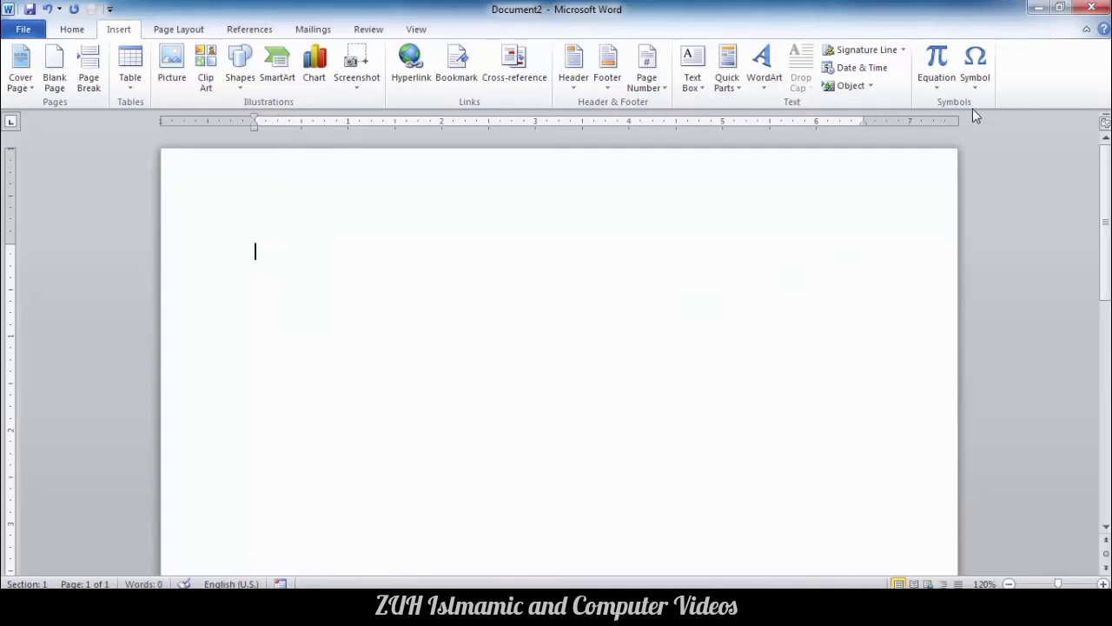
{"action": "left_click", "coordinate": [975, 68]}
{"action": "left_click", "coordinate": [972, 108]}
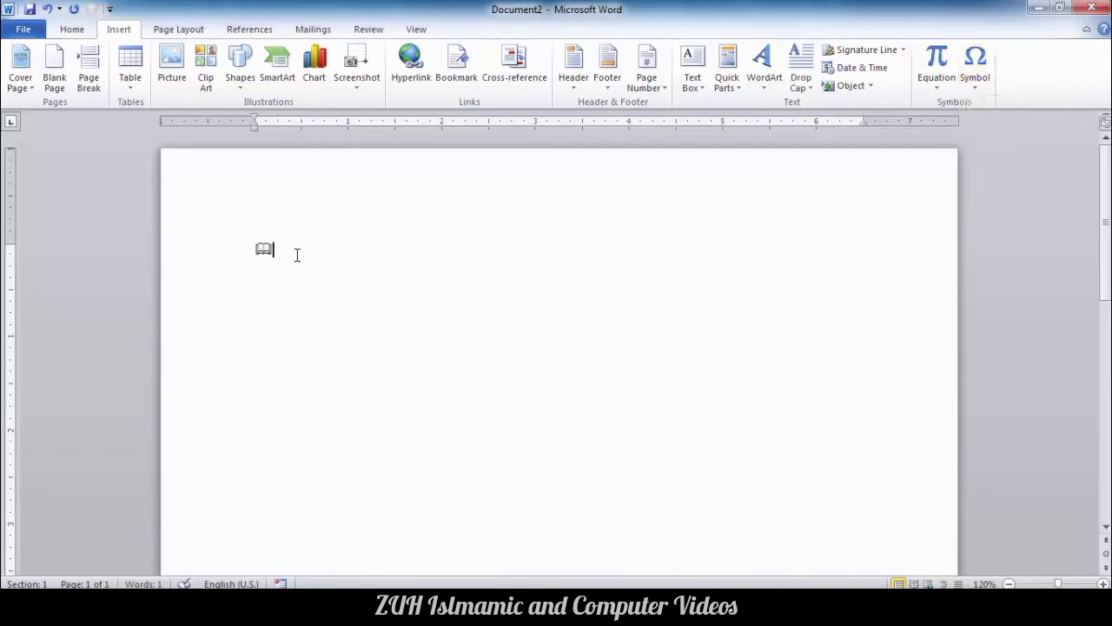
Enlarge the book symbol to font size 48, keeping its automatic font color.
{"action": "left_click_drag", "start_coordinate": [301, 253], "coordinate": [249, 241]}
{"action": "left_click", "coordinate": [72, 29]}
{"action": "left_click", "coordinate": [254, 56]}
{"action": "left_click", "coordinate": [254, 57]}
{"action": "left_click", "coordinate": [254, 56]}
{"action": "left_click", "coordinate": [254, 56]}
{"action": "left_click", "coordinate": [254, 56]}
{"action": "left_click", "coordinate": [254, 57]}
{"action": "left_click", "coordinate": [254, 57]}
{"action": "left_click", "coordinate": [254, 56]}
{"action": "left_click", "coordinate": [254, 56]}
{"action": "left_click", "coordinate": [254, 57]}
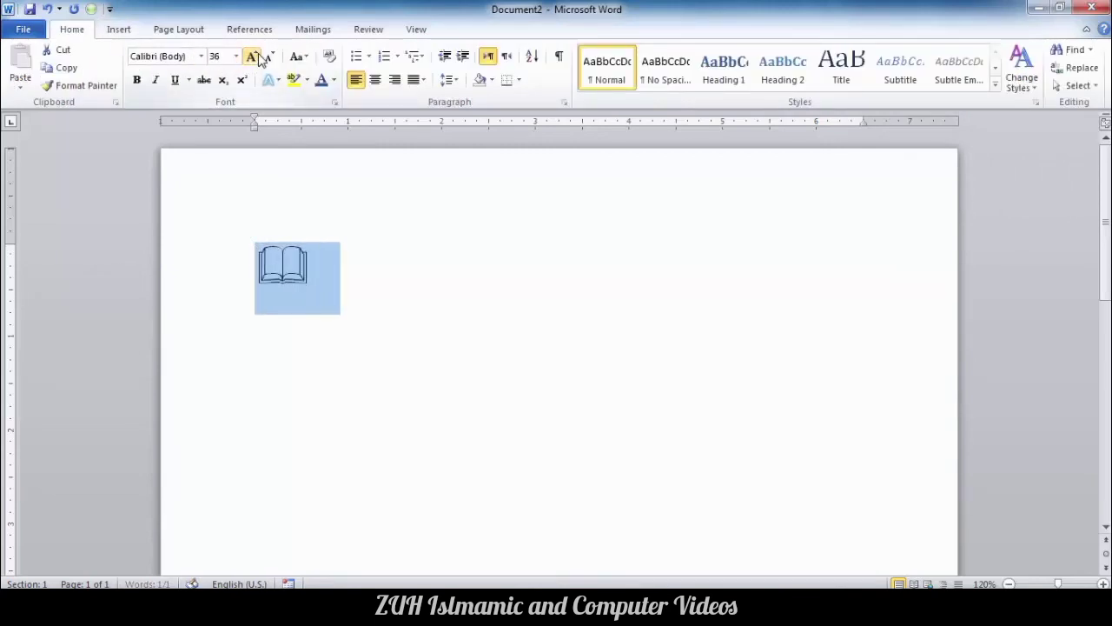
{"action": "left_click", "coordinate": [254, 56]}
{"action": "left_click", "coordinate": [334, 80]}
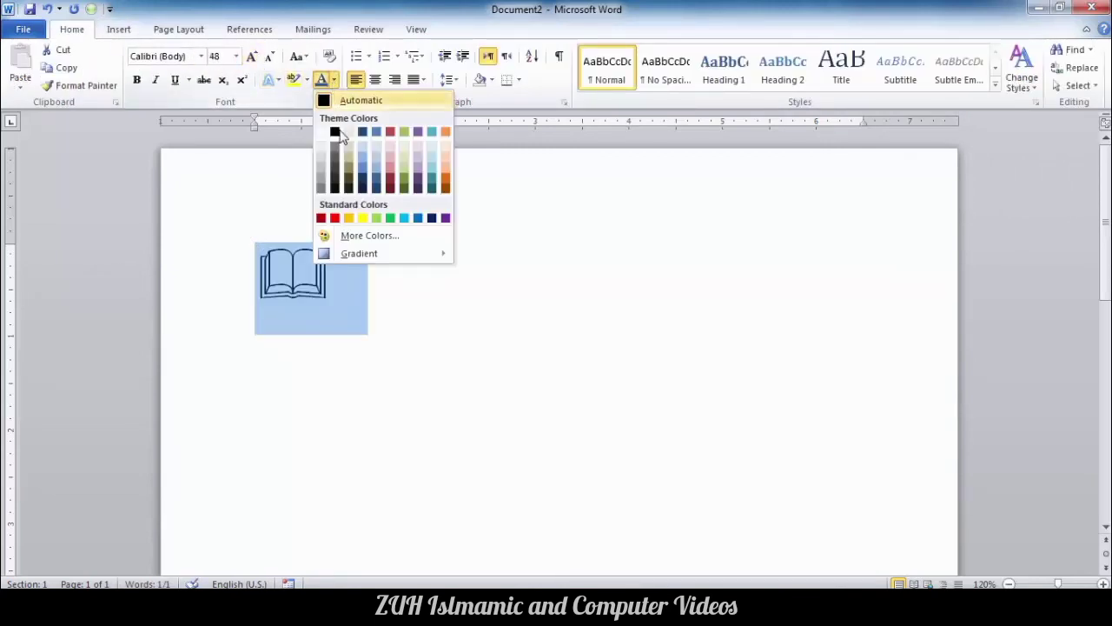
{"action": "left_click", "coordinate": [316, 287]}
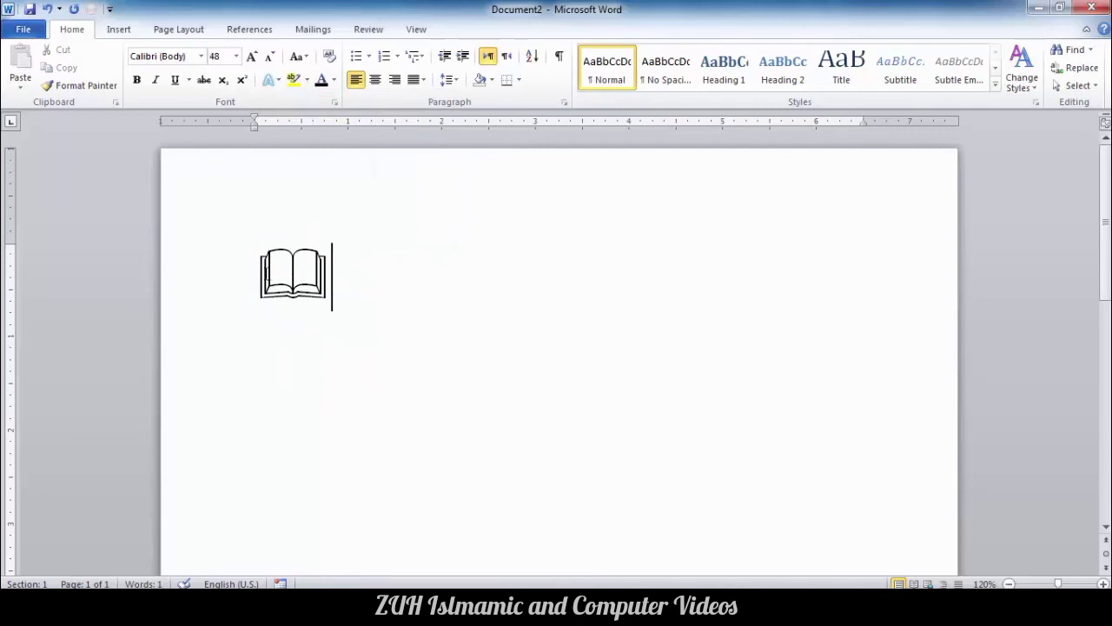
Copy the book symbol and paste it beside the original as a Picture (Enhanced Metafile).
{"action": "left_click_drag", "start_coordinate": [341, 280], "coordinate": [179, 154]}
{"action": "left_click", "coordinate": [66, 68]}
{"action": "left_click", "coordinate": [464, 310]}
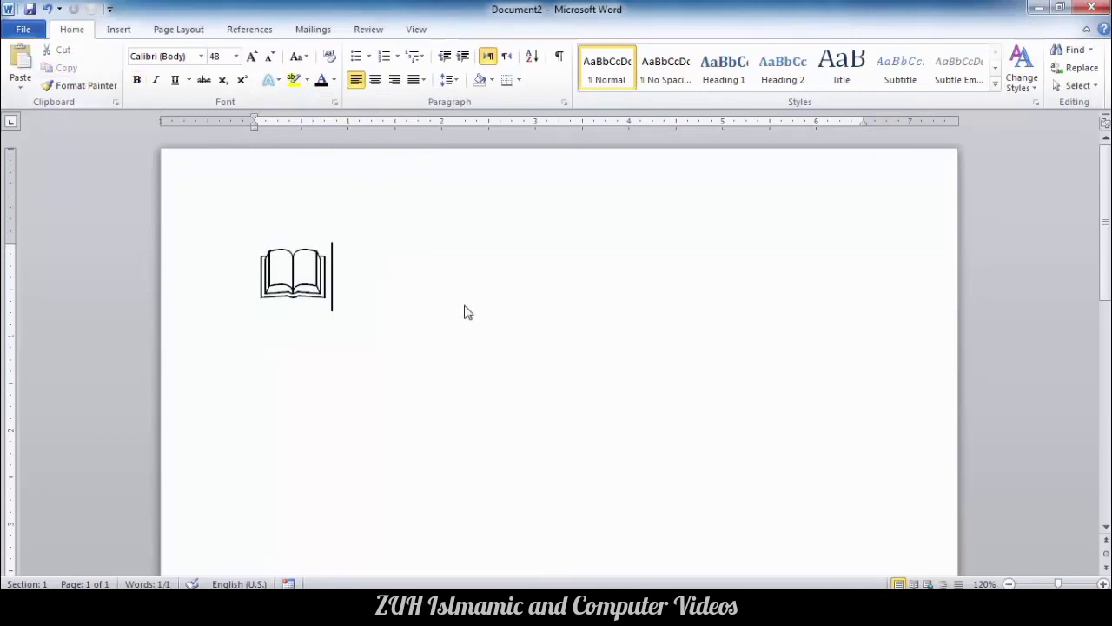
{"action": "left_click", "coordinate": [20, 80]}
{"action": "left_click", "coordinate": [62, 146]}
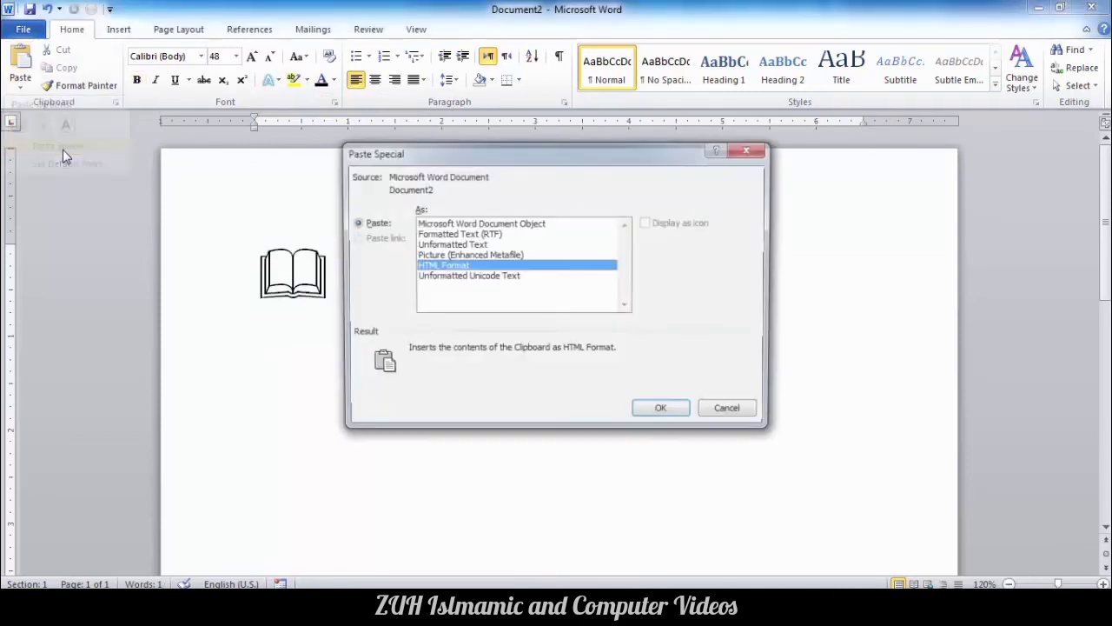
{"action": "left_click", "coordinate": [432, 256]}
{"action": "left_click", "coordinate": [675, 414]}
Crop the pasted picture closely around the book to about 0.66" high by 0.84" wide and compress it.
{"action": "left_click", "coordinate": [294, 358]}
{"action": "double_click", "coordinate": [294, 358]}
{"action": "left_click", "coordinate": [973, 70]}
{"action": "left_click_drag", "start_coordinate": [862, 368], "coordinate": [372, 302]}
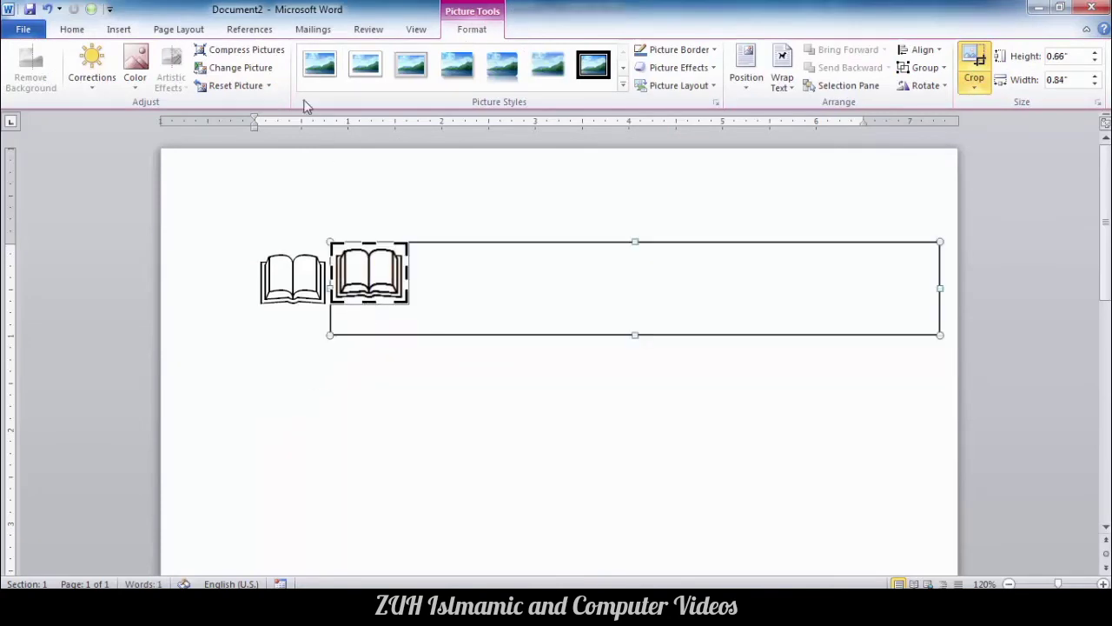
{"action": "left_click", "coordinate": [260, 52]}
{"action": "left_click", "coordinate": [589, 372]}
{"action": "left_click", "coordinate": [597, 372]}
Set the book picture in front of text, place it near the page's upper right area and enlarge it.
{"action": "left_click", "coordinate": [368, 275]}
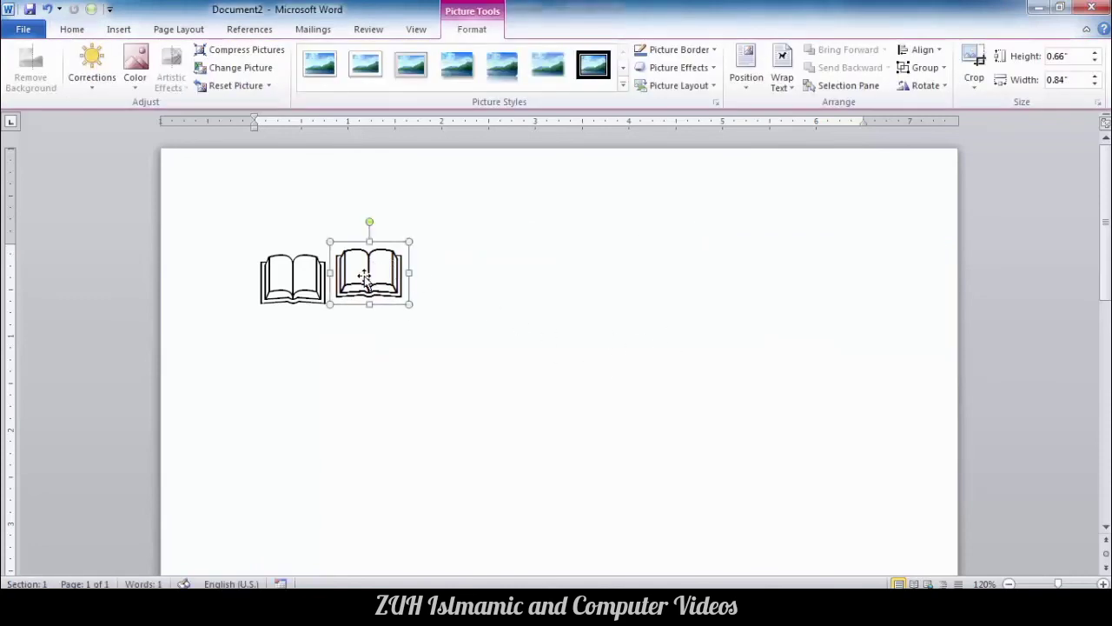
{"action": "left_click", "coordinate": [782, 80]}
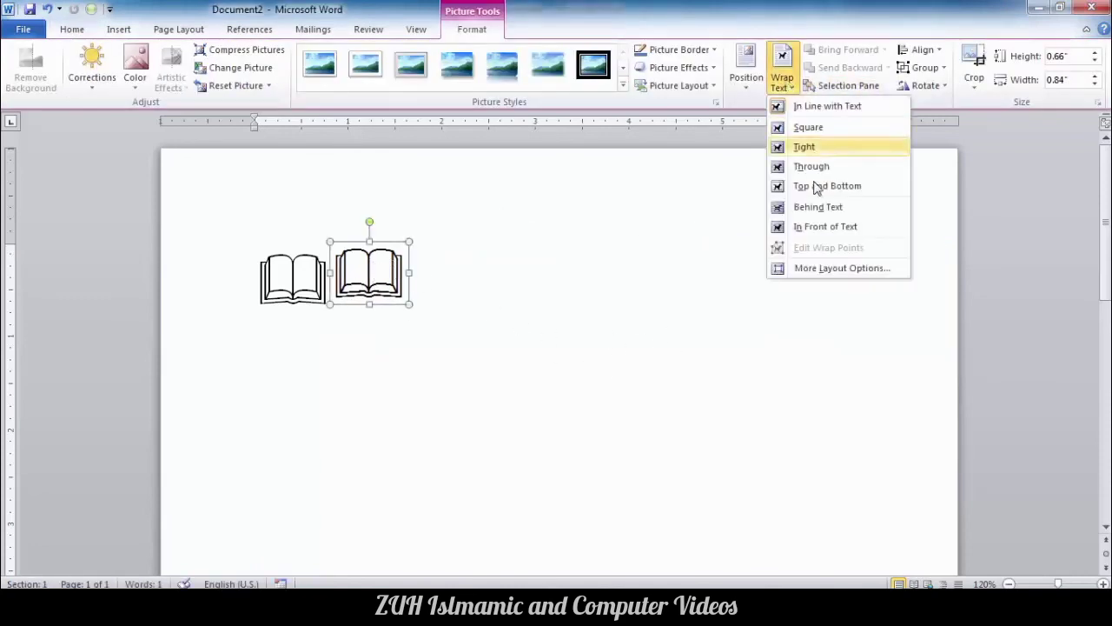
{"action": "left_click", "coordinate": [825, 226]}
{"action": "left_click_drag", "start_coordinate": [368, 269], "coordinate": [809, 218]}
{"action": "left_click_drag", "start_coordinate": [825, 240], "coordinate": [890, 335]}
{"action": "left_click", "coordinate": [672, 379]}
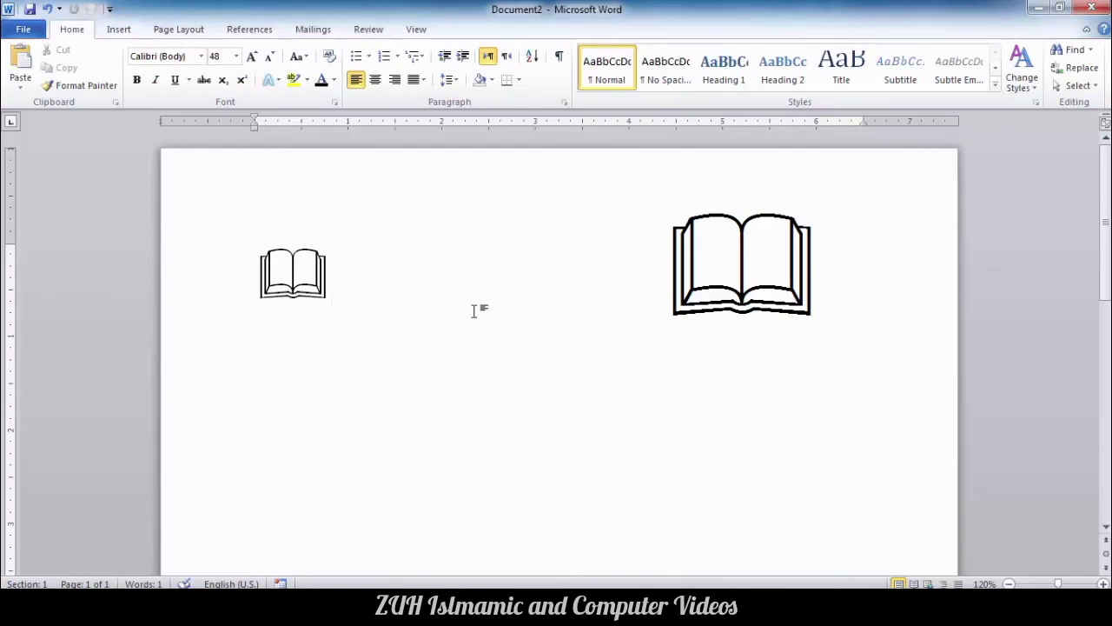
Delete the small book symbol from the text line and insert a red-outlined WordArt object cleared of its placeholder text.
{"action": "left_click", "coordinate": [403, 274]}
{"action": "key", "text": "BackSpace"}
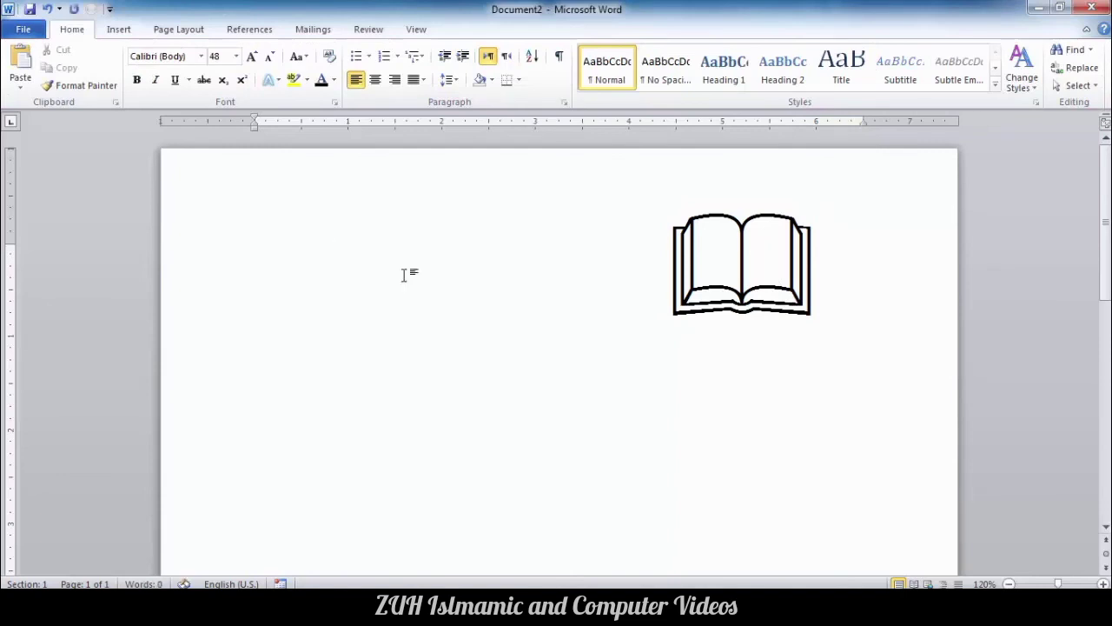
{"action": "left_click", "coordinate": [122, 29]}
{"action": "left_click", "coordinate": [764, 65]}
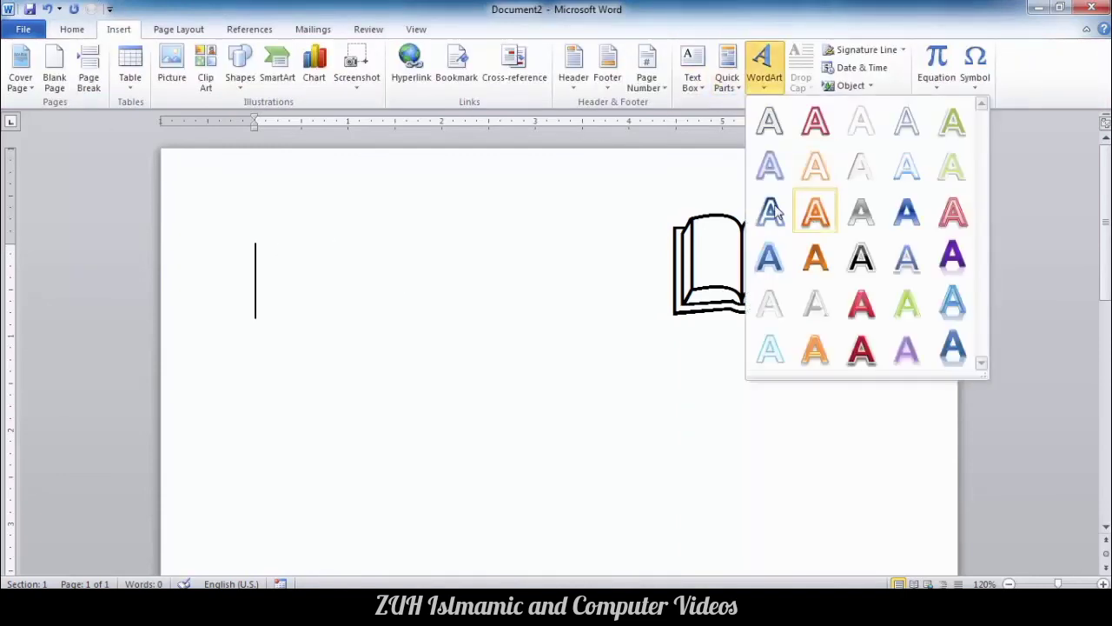
{"action": "left_click", "coordinate": [828, 152]}
{"action": "key", "text": "BackSpace"}
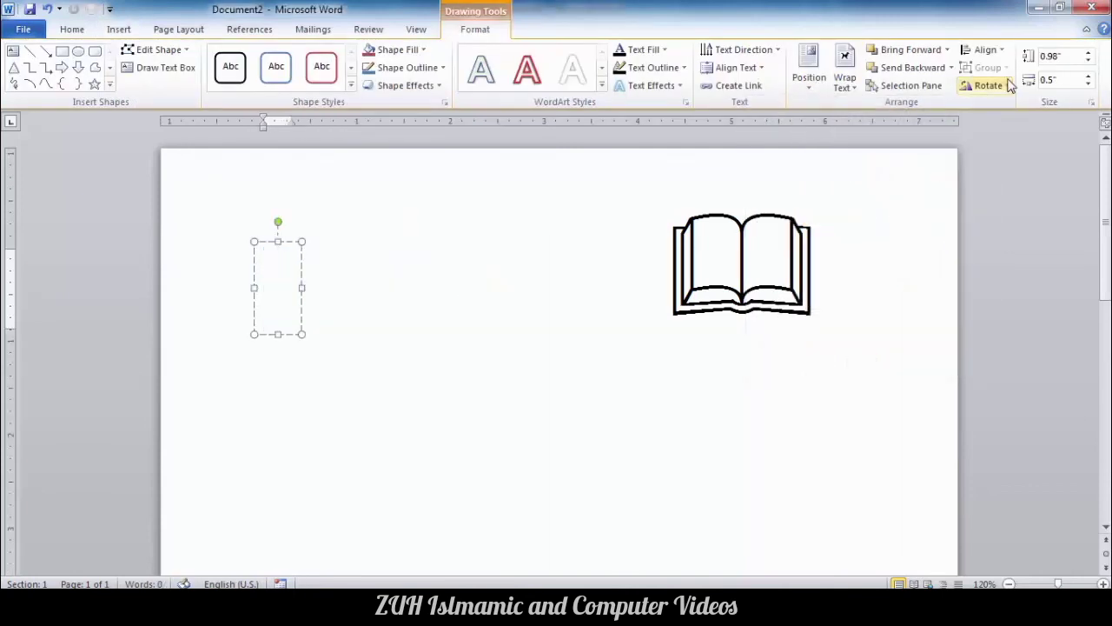
Insert the open book symbol as the text of the empty WordArt object.
{"action": "left_click", "coordinate": [122, 28]}
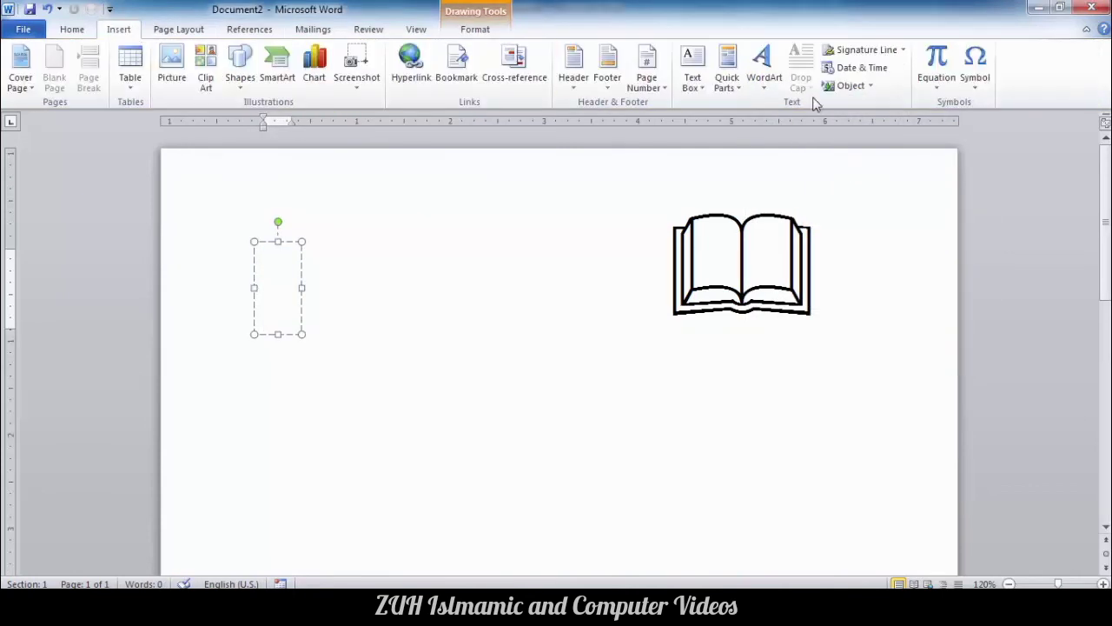
{"action": "left_click", "coordinate": [975, 68]}
{"action": "left_click", "coordinate": [971, 107]}
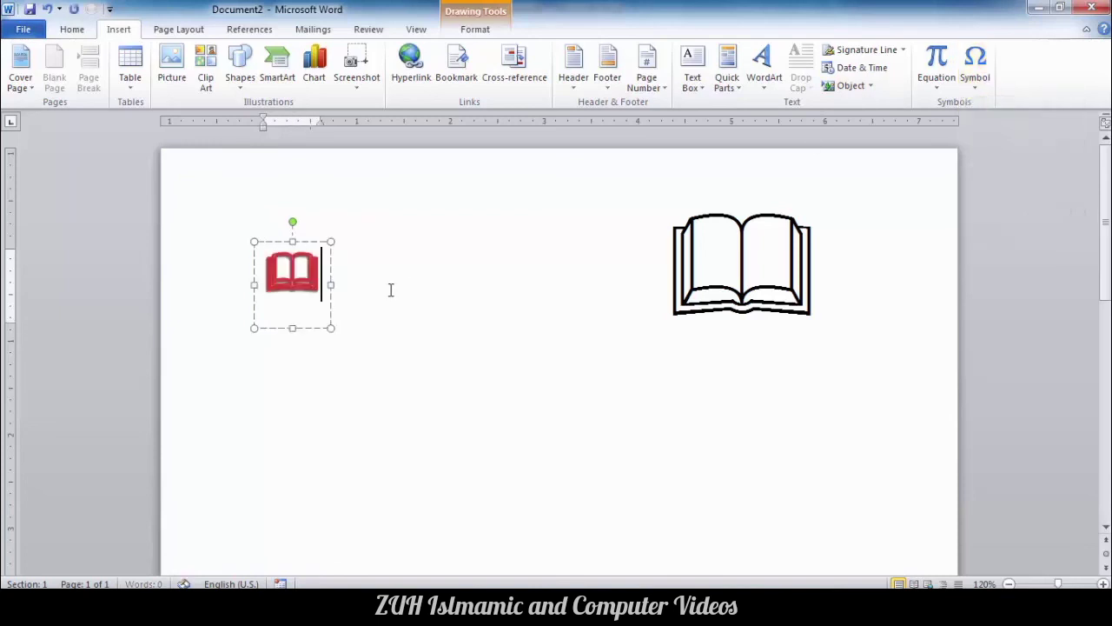
Change the WordArt book symbol to the pale-filled, blue-outlined WordArt style.
{"action": "left_click_drag", "start_coordinate": [321, 280], "coordinate": [284, 281]}
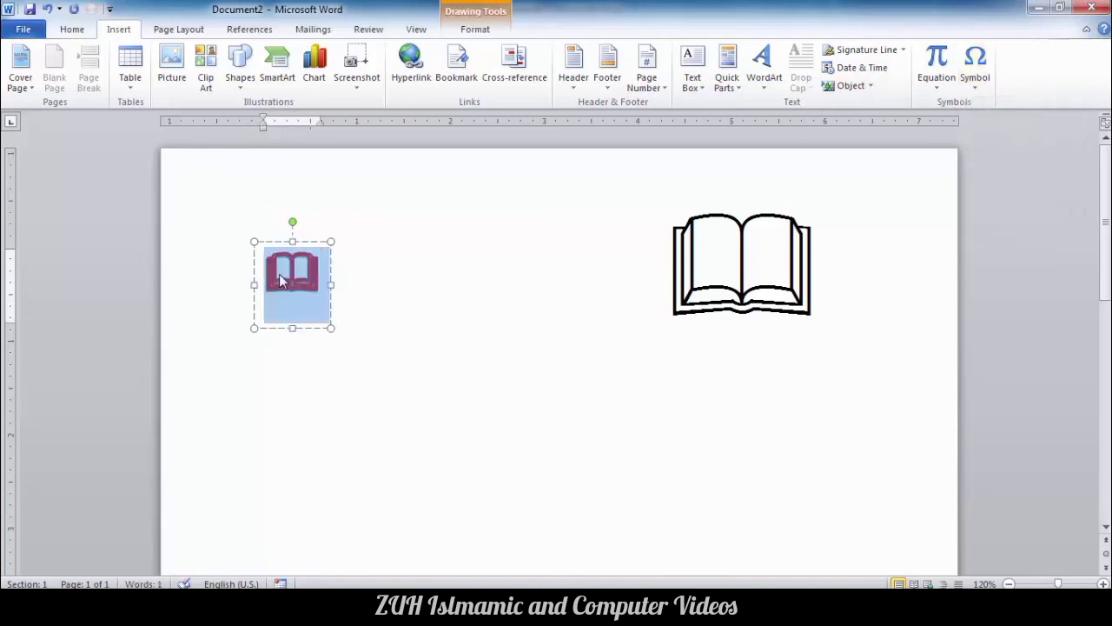
{"action": "left_click", "coordinate": [475, 28]}
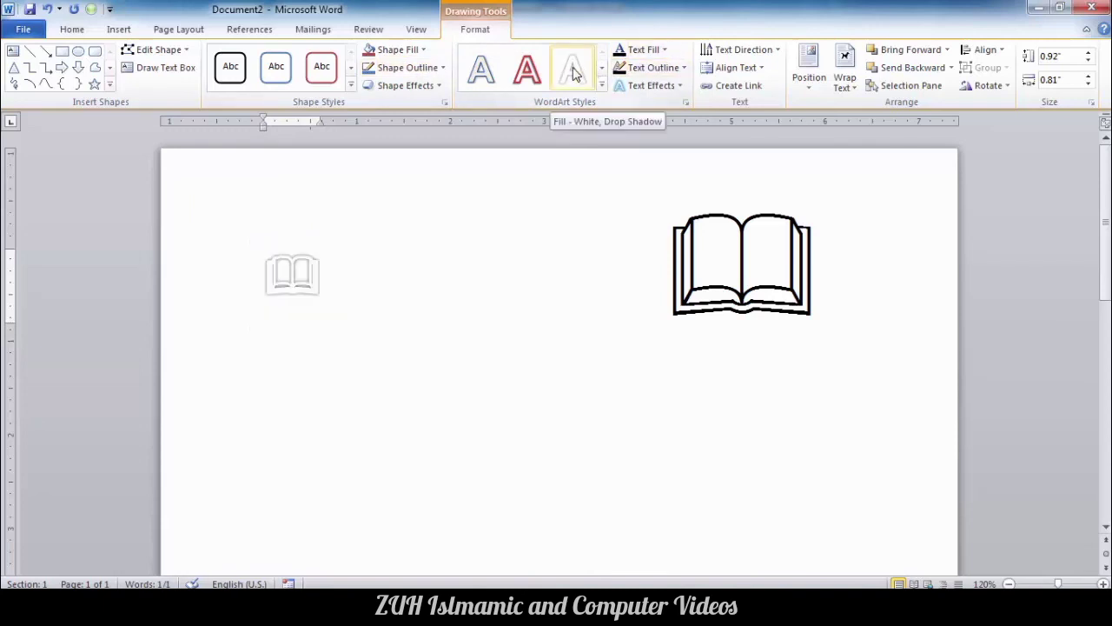
{"action": "left_click", "coordinate": [488, 76]}
{"action": "left_click", "coordinate": [301, 277]}
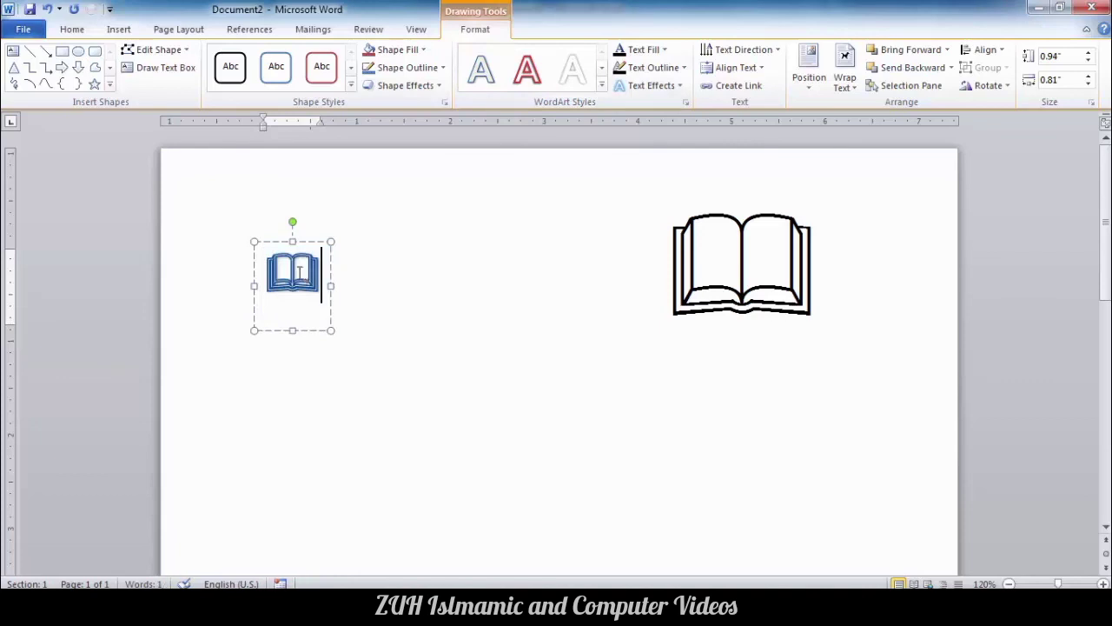
Enlarge the WordArt box to about 1.74" high by 2.44" wide and increase the book symbol's font size until it nearly fills the box.
{"action": "left_click_drag", "start_coordinate": [330, 330], "coordinate": [484, 405]}
{"action": "double_click", "coordinate": [358, 271]}
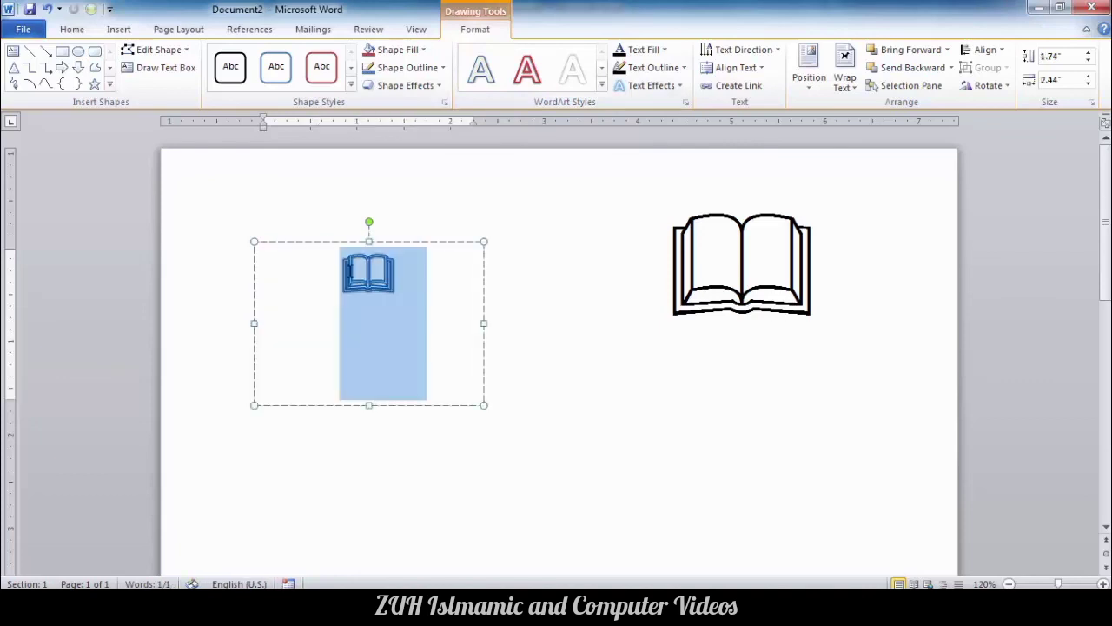
{"action": "key", "text": "ctrl+shift+period"}
{"action": "key", "text": "ctrl+shift+period"}
{"action": "key", "text": "ctrl+shift+period"}
{"action": "key", "text": "ctrl+shift+period"}
{"action": "key", "text": "ctrl+shift+period"}
{"action": "key", "text": "ctrl+shift+period"}
{"action": "key", "text": "ctrl+shift+period"}
{"action": "key", "text": "ctrl+shift+period"}
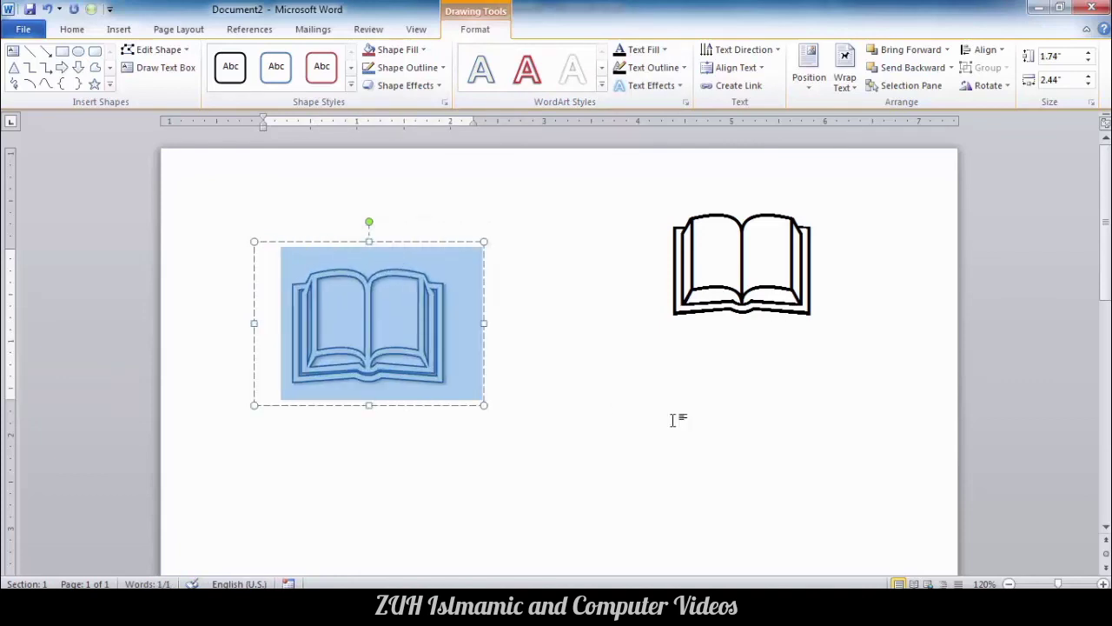
Move the WordArt book directly beneath the black book picture and deselect it.
{"action": "left_click", "coordinate": [670, 417]}
{"action": "left_click", "coordinate": [417, 303]}
{"action": "left_click", "coordinate": [403, 241]}
{"action": "left_click_drag", "start_coordinate": [402, 240], "coordinate": [788, 328]}
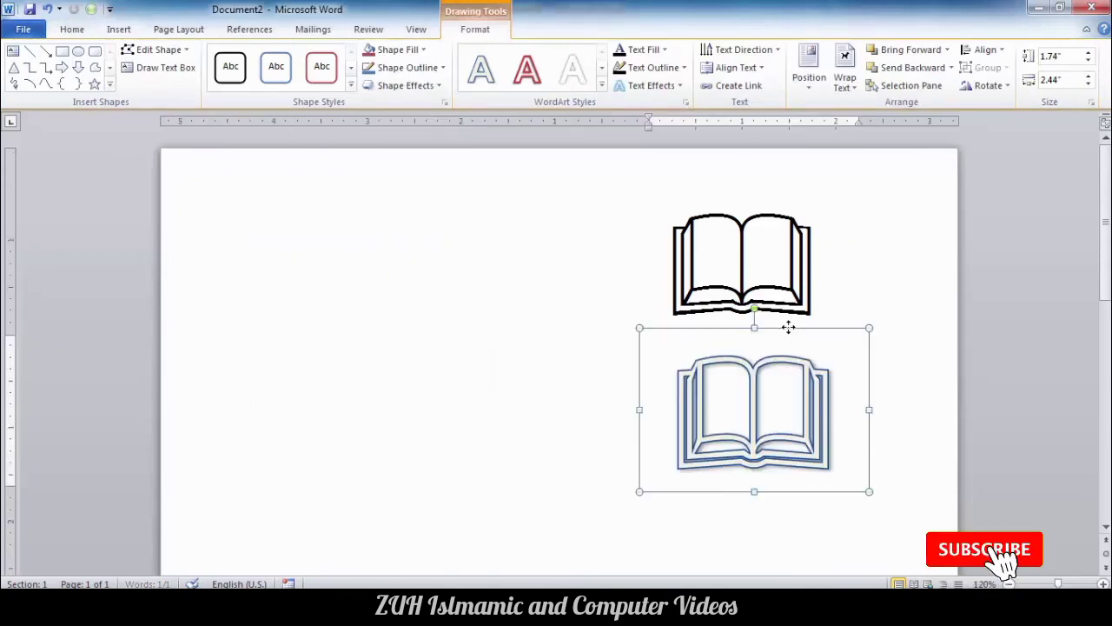
{"action": "left_click", "coordinate": [513, 305]}
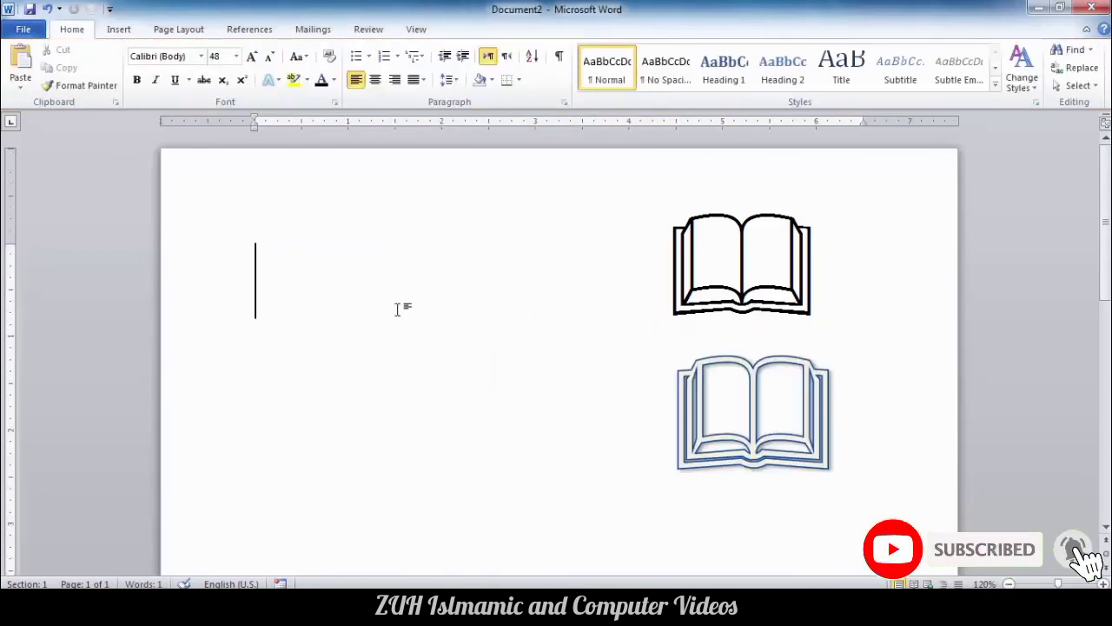